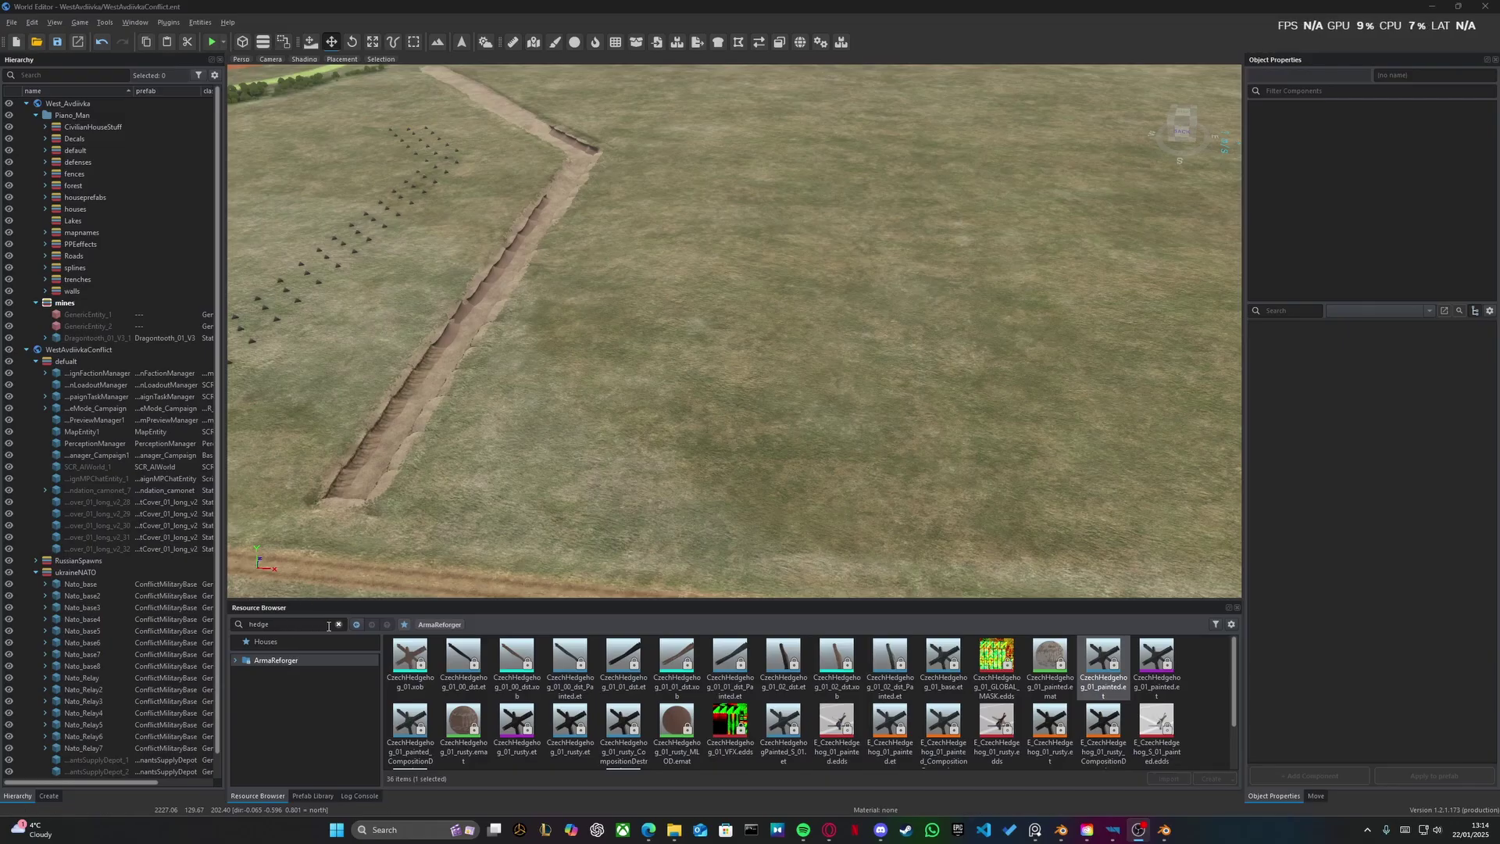
# - Search the resource library for "mine" and locate the Mine_TM62M.et prefab
pyautogui.click(337, 624)
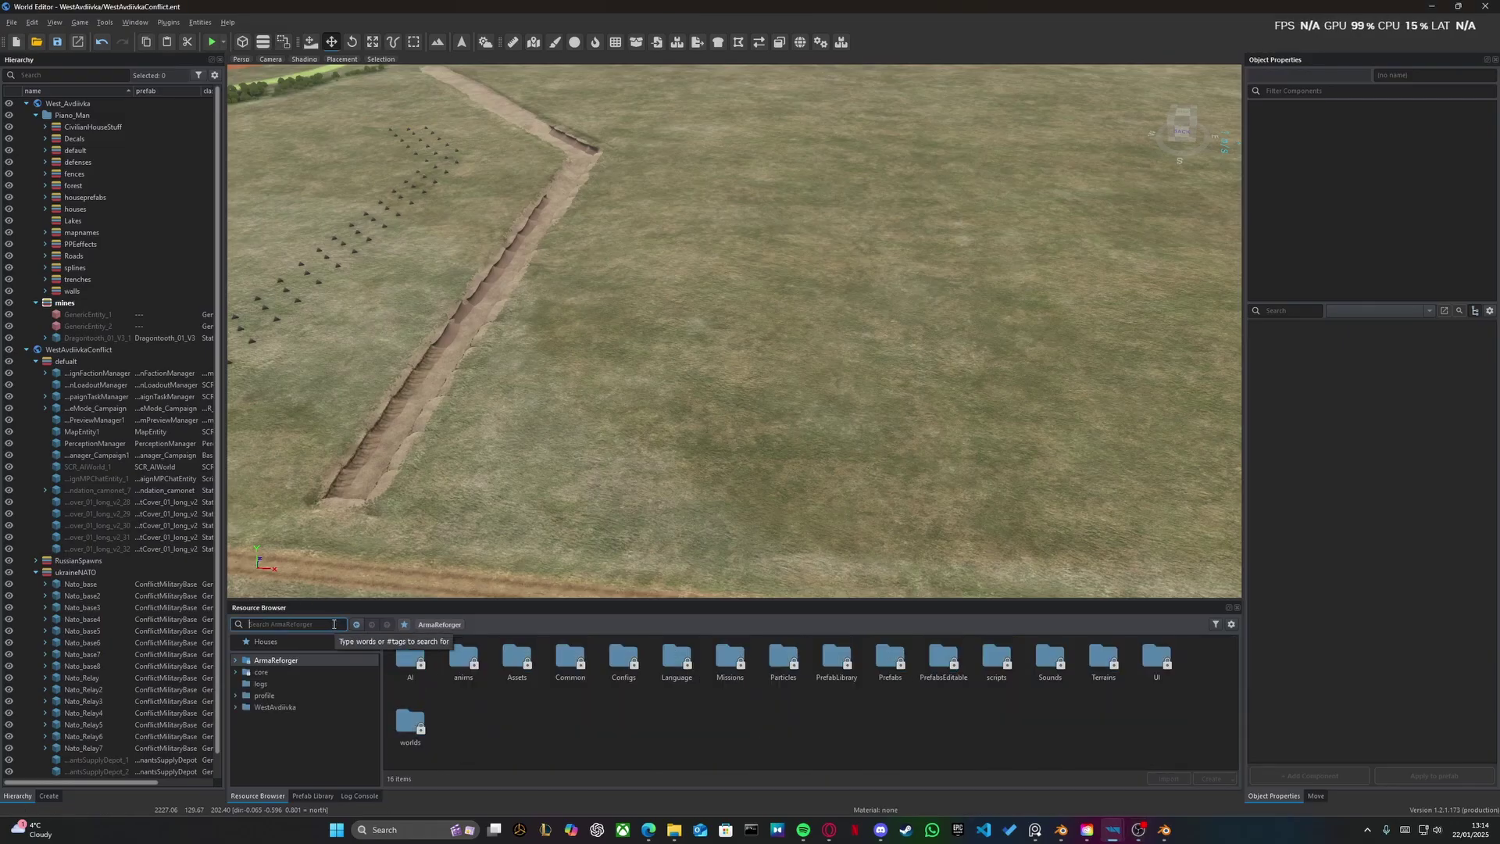
pyautogui.write('mine')
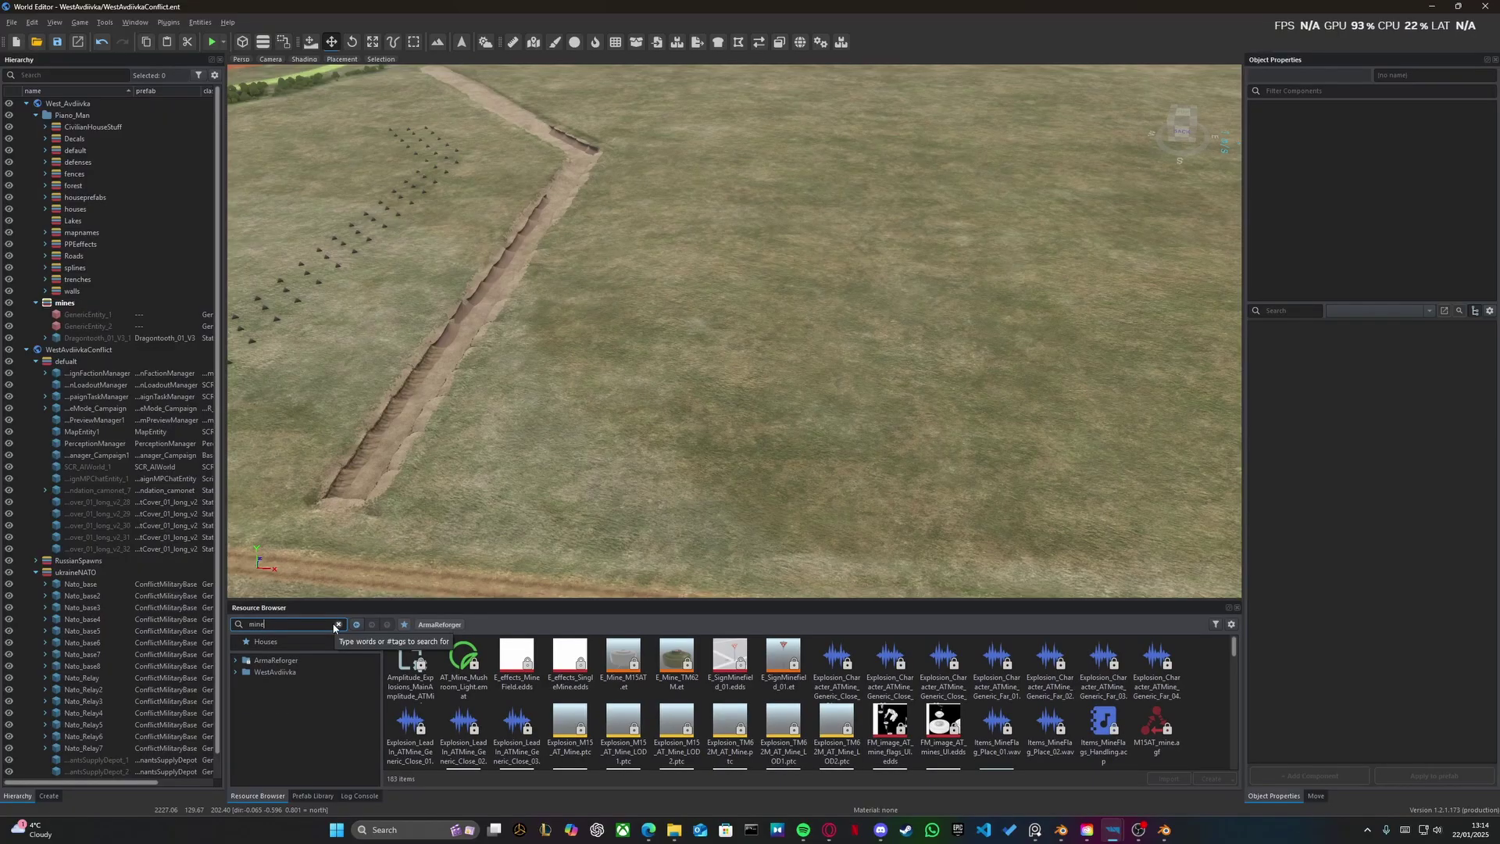
pyautogui.scroll(-1, 622, 663)
pyautogui.scroll(-2, 623, 663)
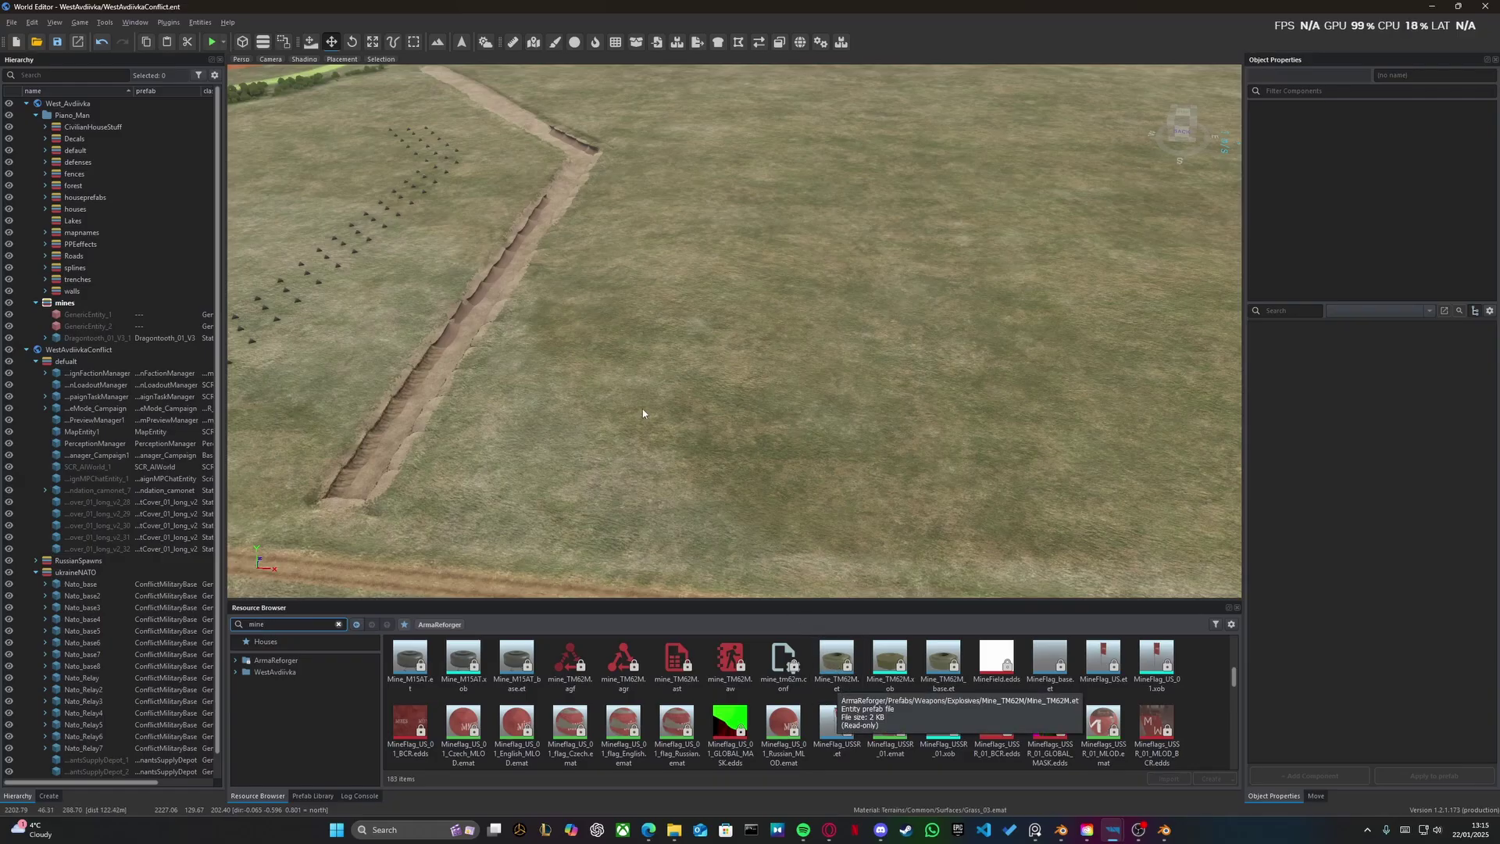
# - Place a Mine_TM62M.et prefab on the rutted dirt track beside the tall grass
pyautogui.moveTo(643, 415); pyautogui.dragTo(730, 397, button='right')
pyautogui.press('w')
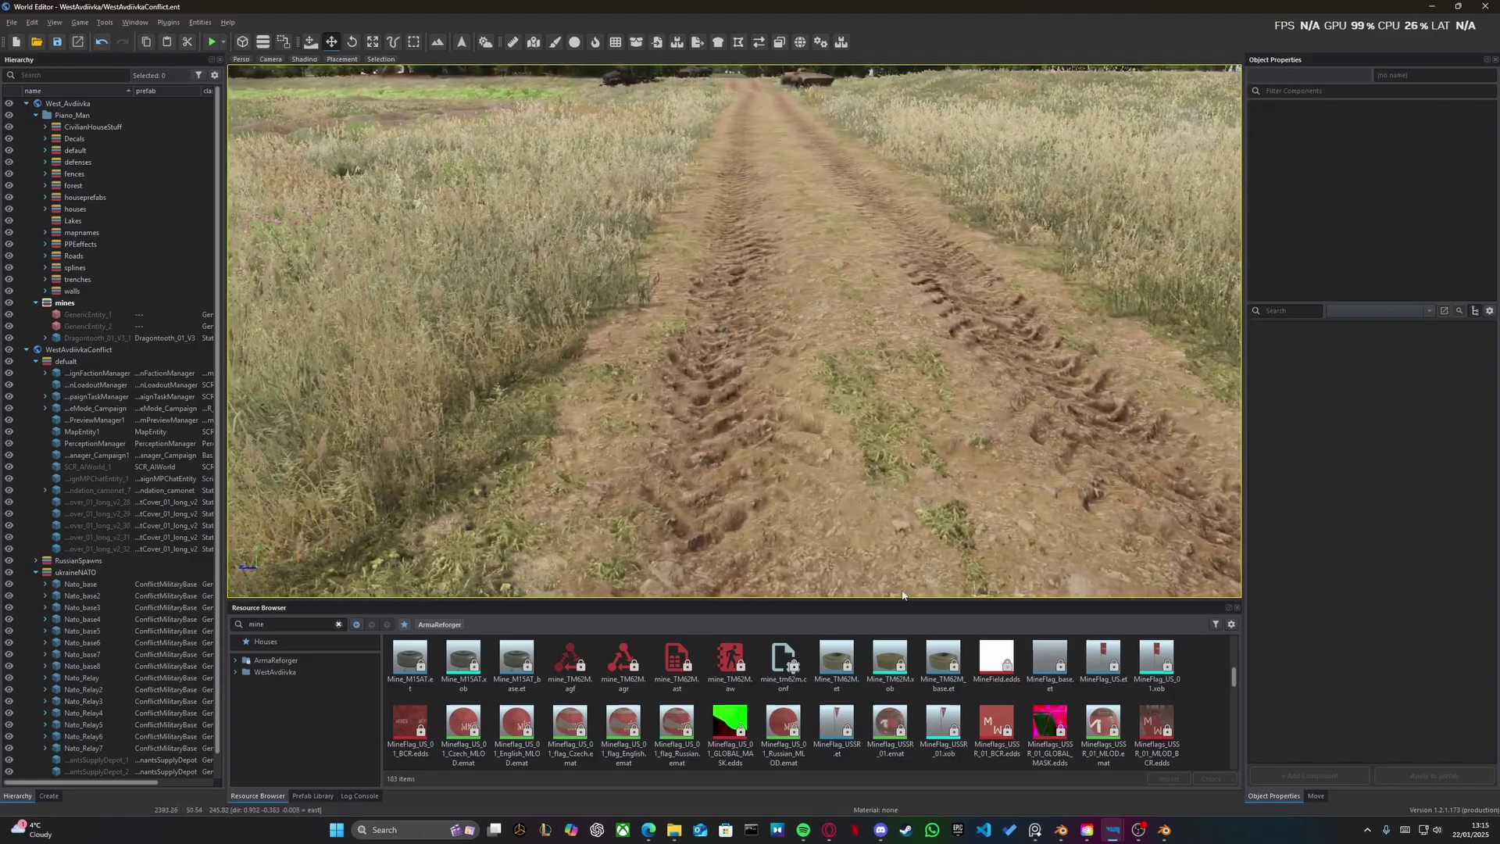
pyautogui.moveTo(837, 661); pyautogui.dragTo(714, 426)
pyautogui.press('w')
pyautogui.moveTo(723, 428); pyautogui.dragTo(733, 391, button='right')
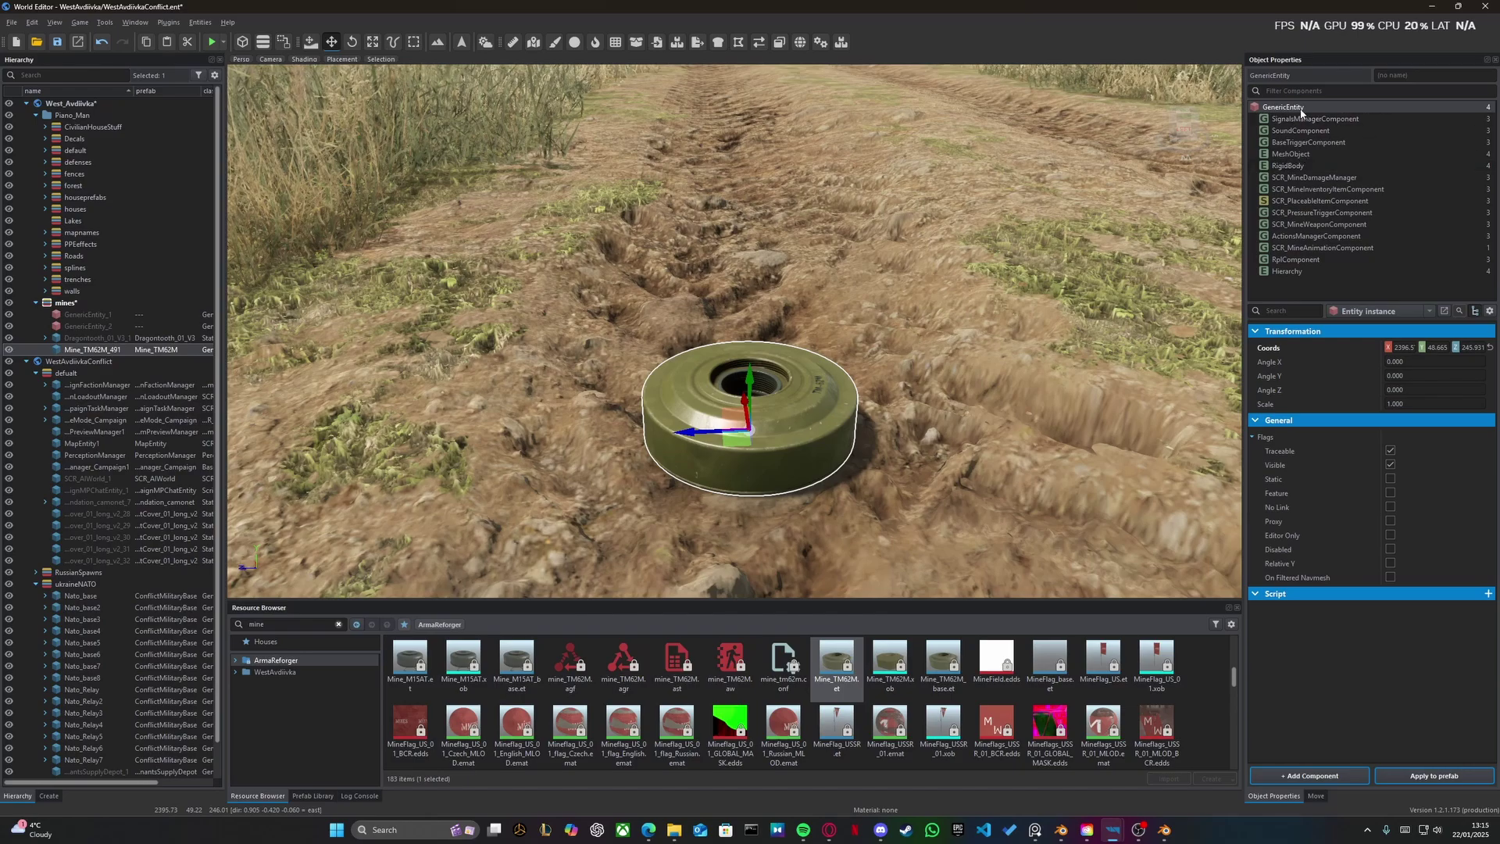
# - Enable Trigger Alive on the mine's BaseTriggerComponent, and both Live and Trigger Alive on its SCR_PressureTriggerComponent
pyautogui.click(1312, 142)
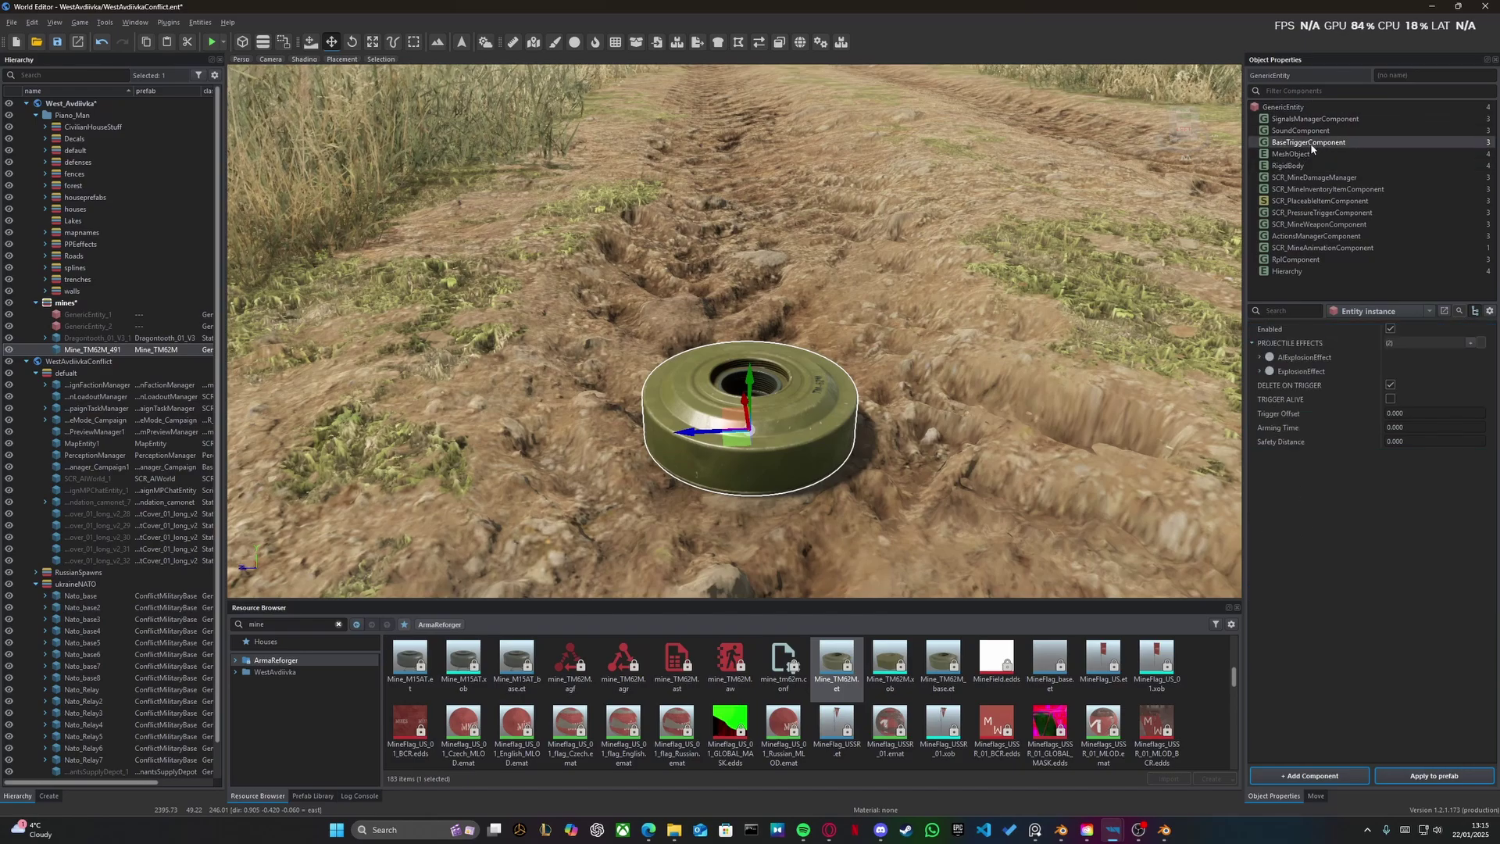
pyautogui.click(1391, 399)
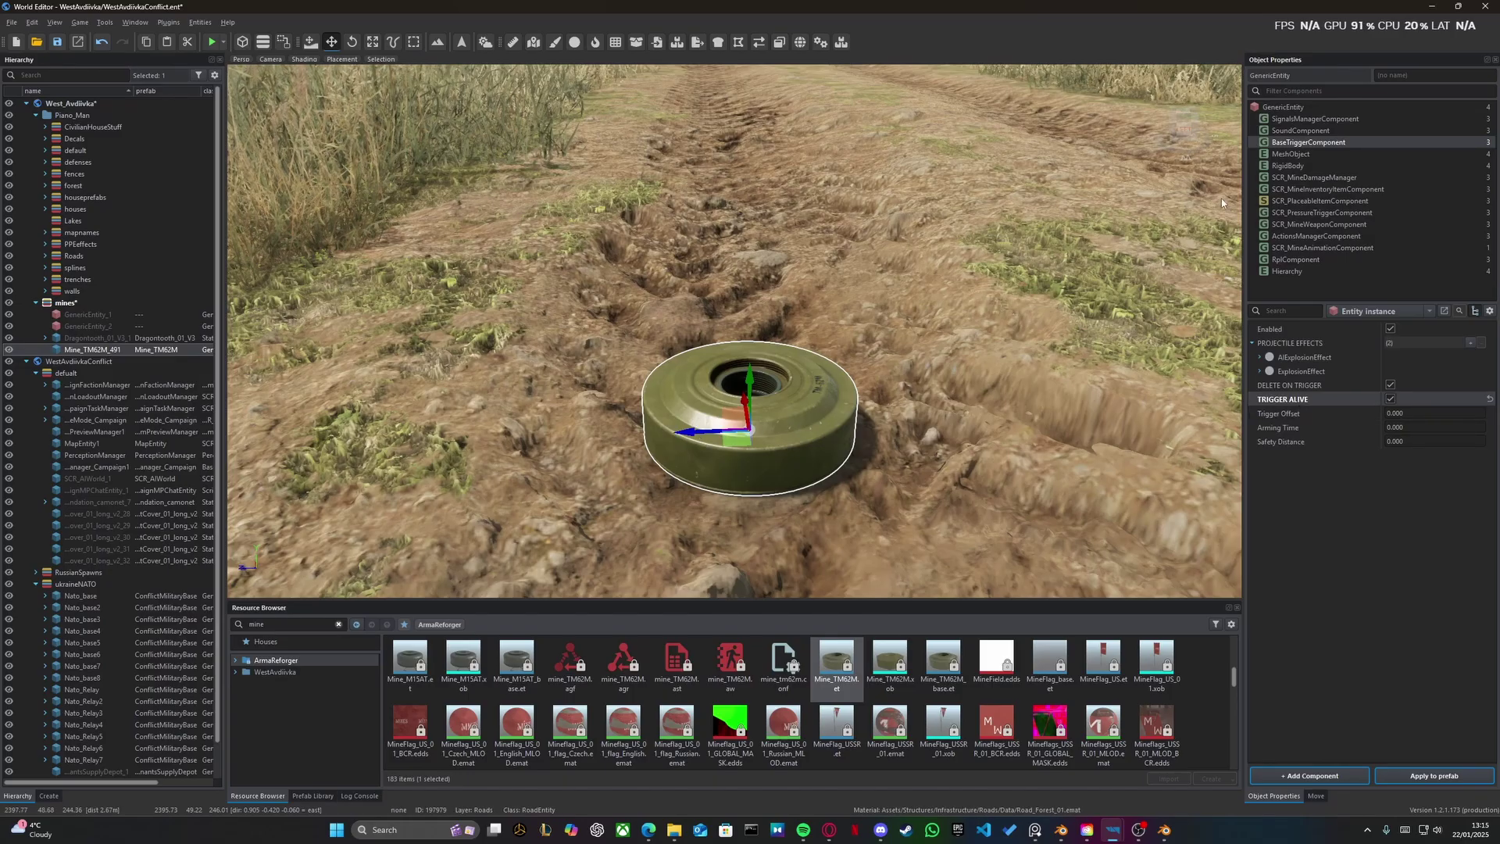
pyautogui.click(1295, 214)
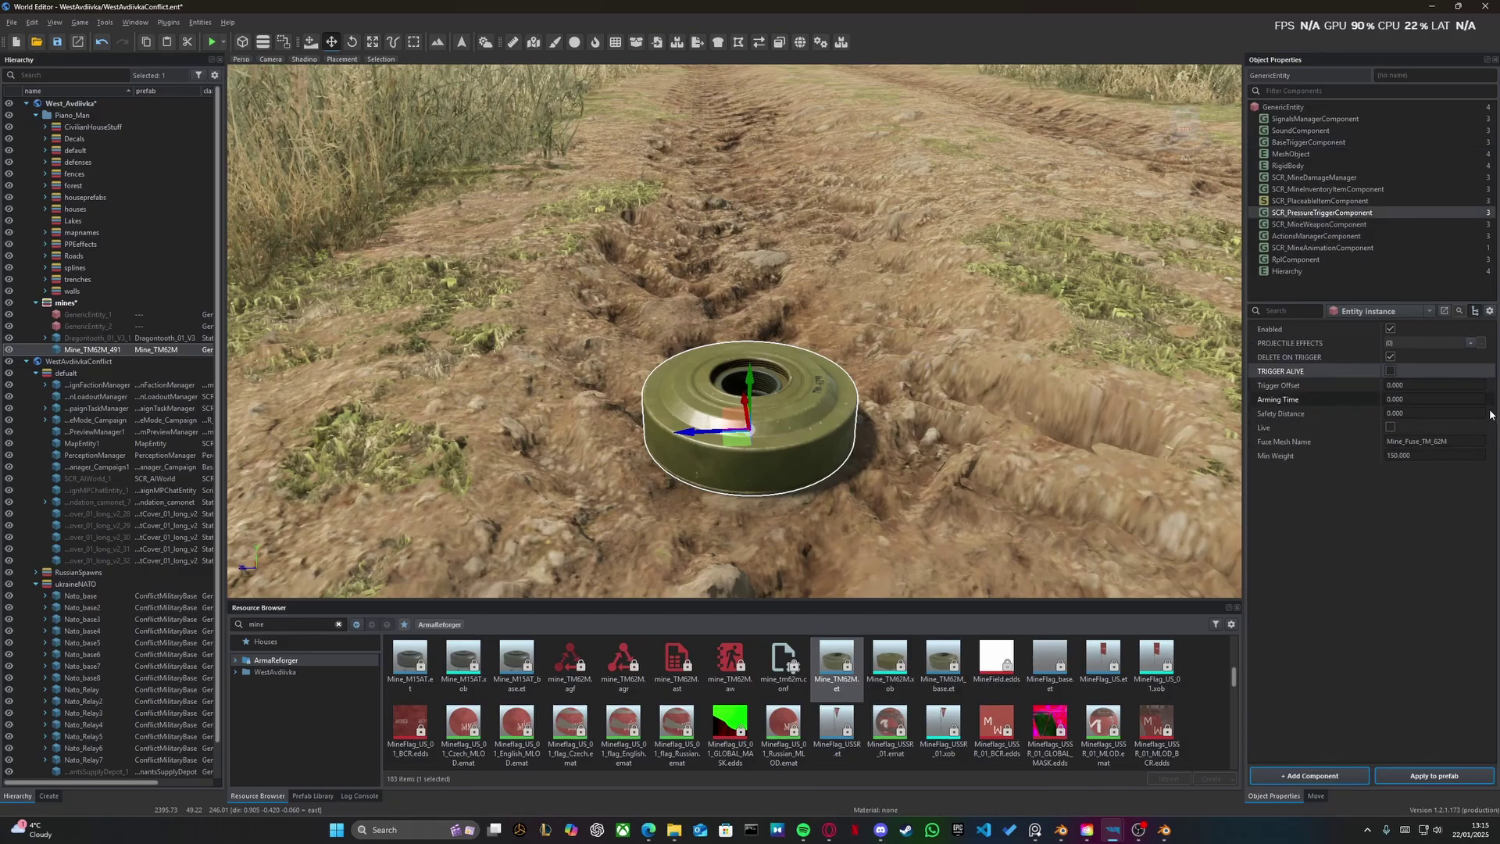
pyautogui.click(1390, 427)
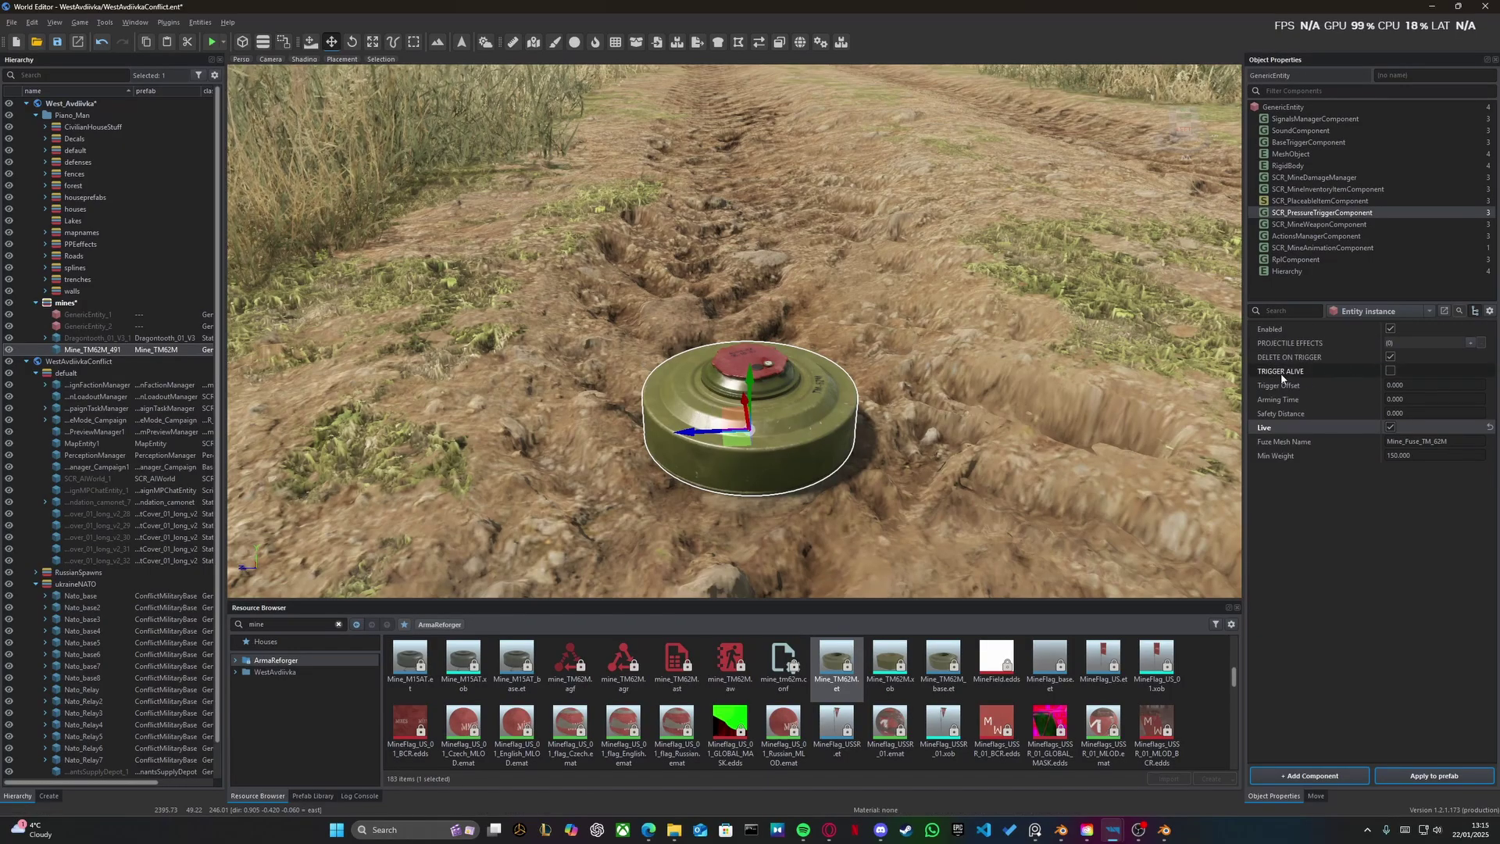
pyautogui.click(1389, 371)
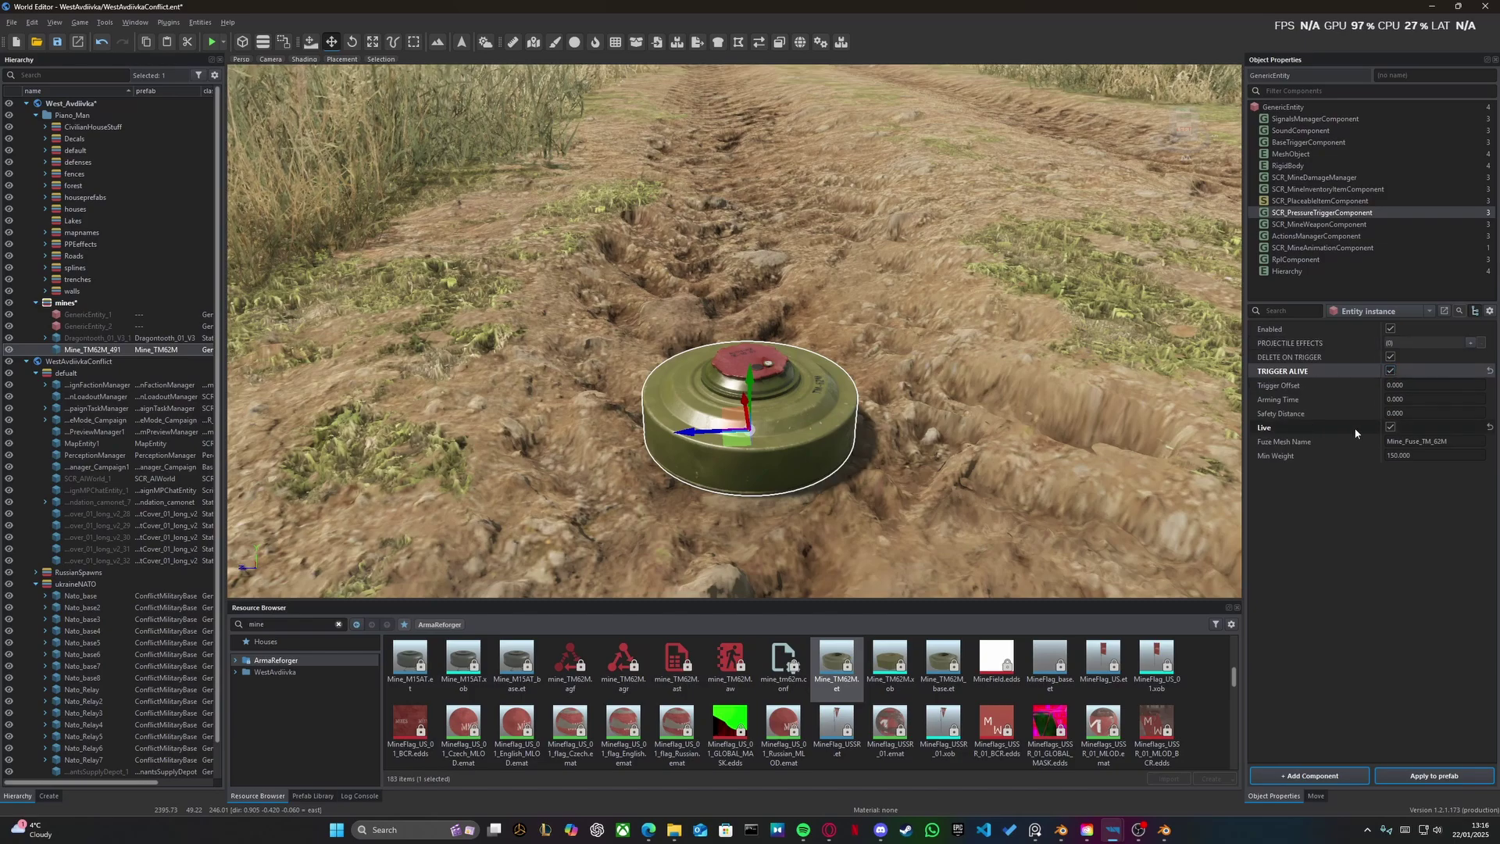
# - Set Min Weight to 100 in the mine's SCR_PressureTriggerComponent
pyautogui.click(1316, 155)
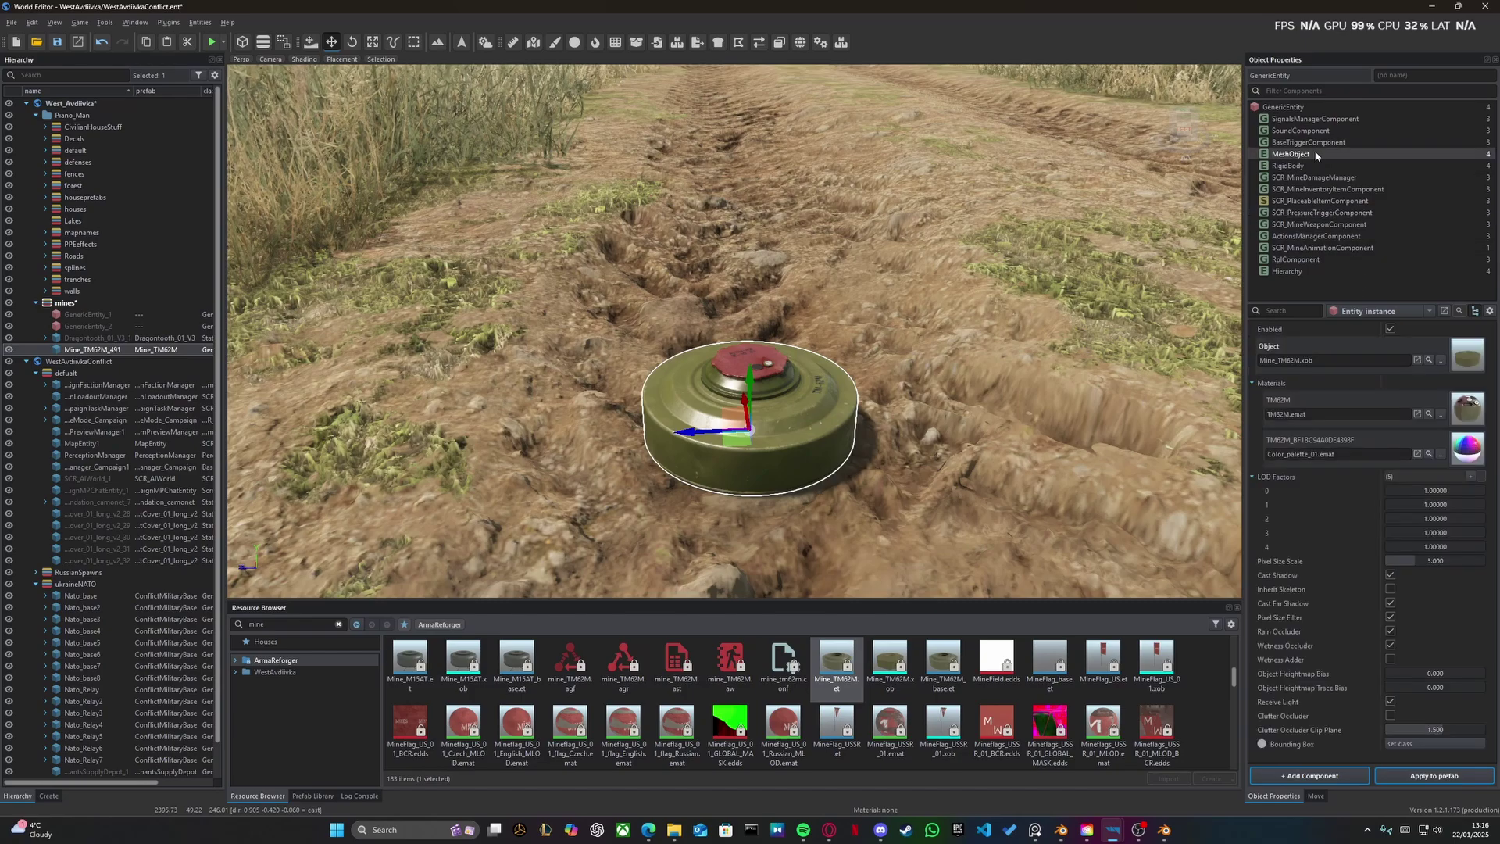
pyautogui.click(1313, 144)
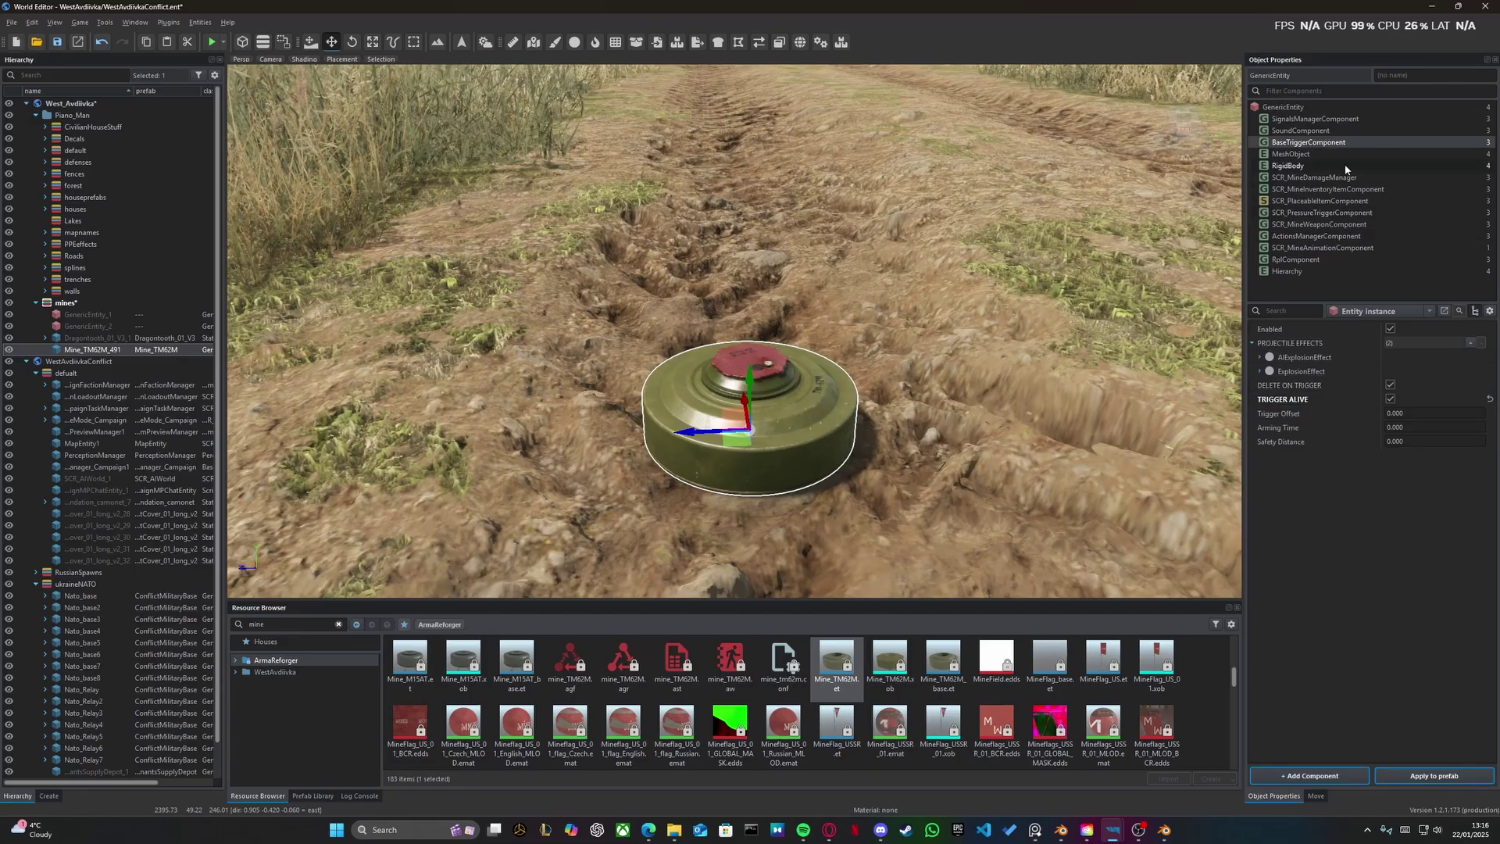
pyautogui.click(1324, 213)
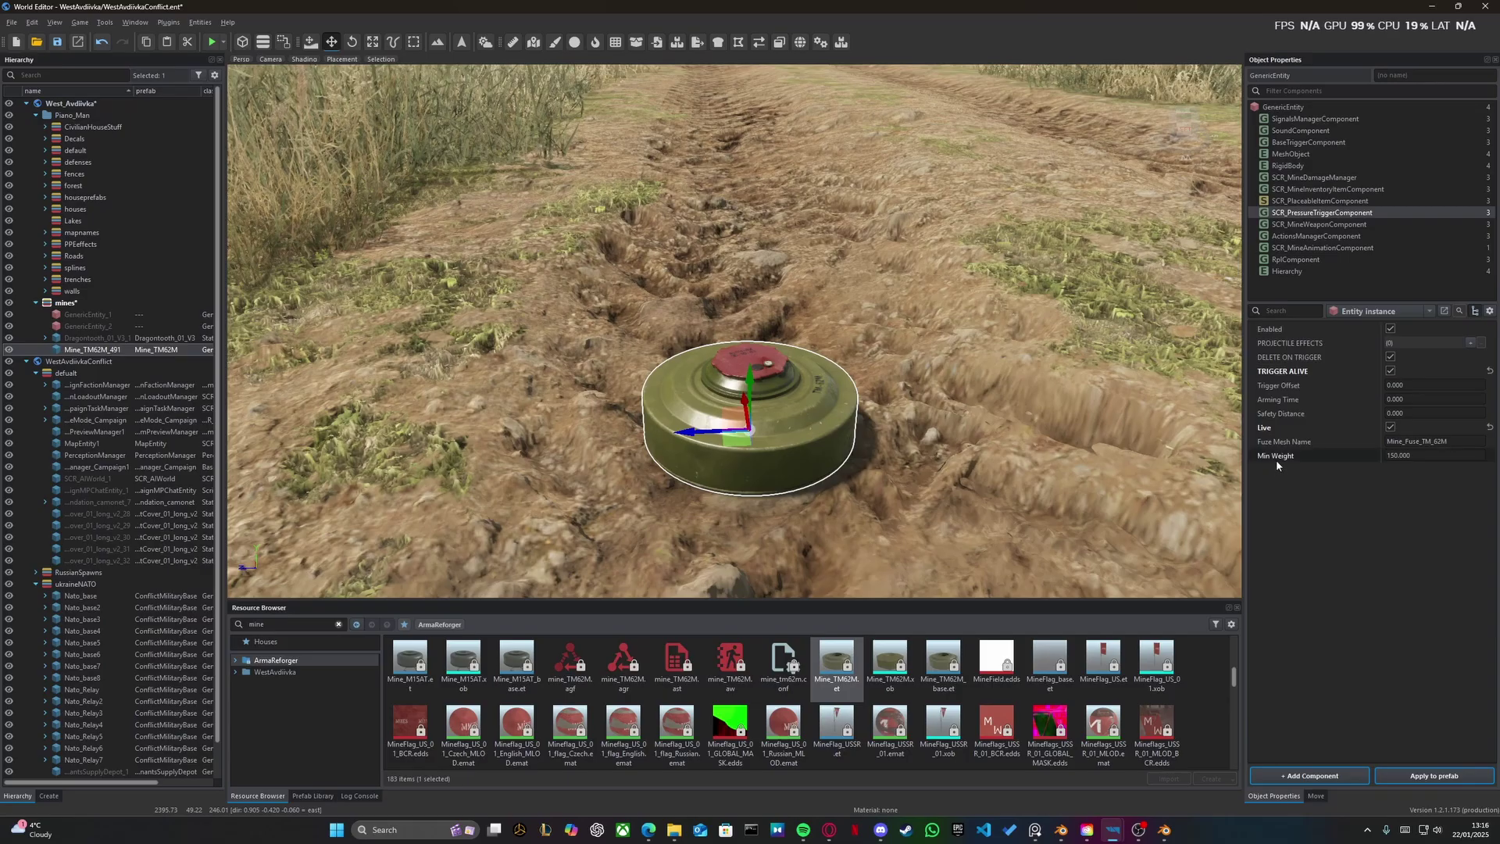
pyautogui.click(1416, 457)
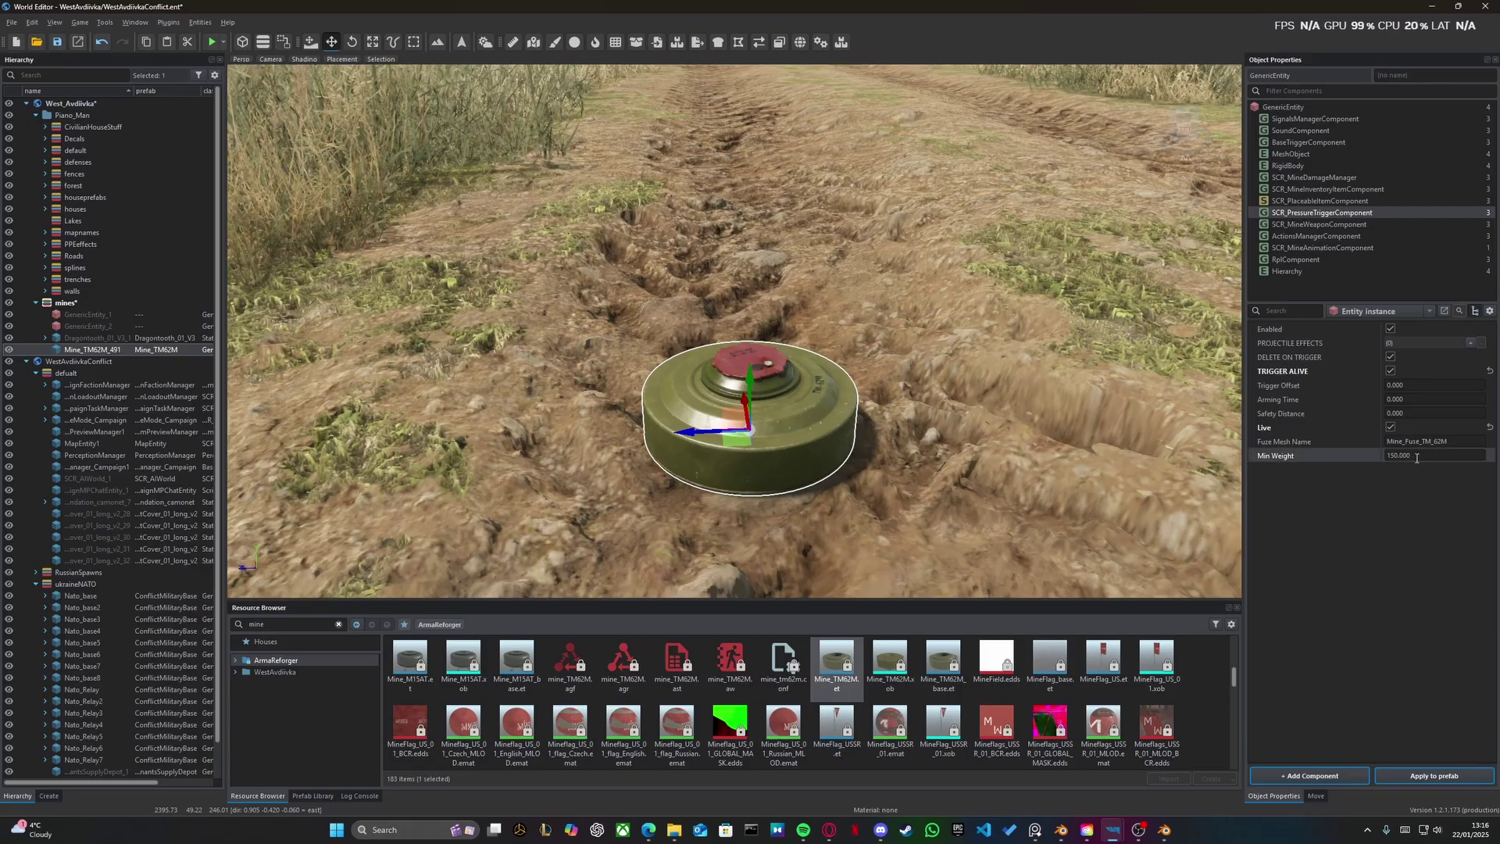
pyautogui.write('1')
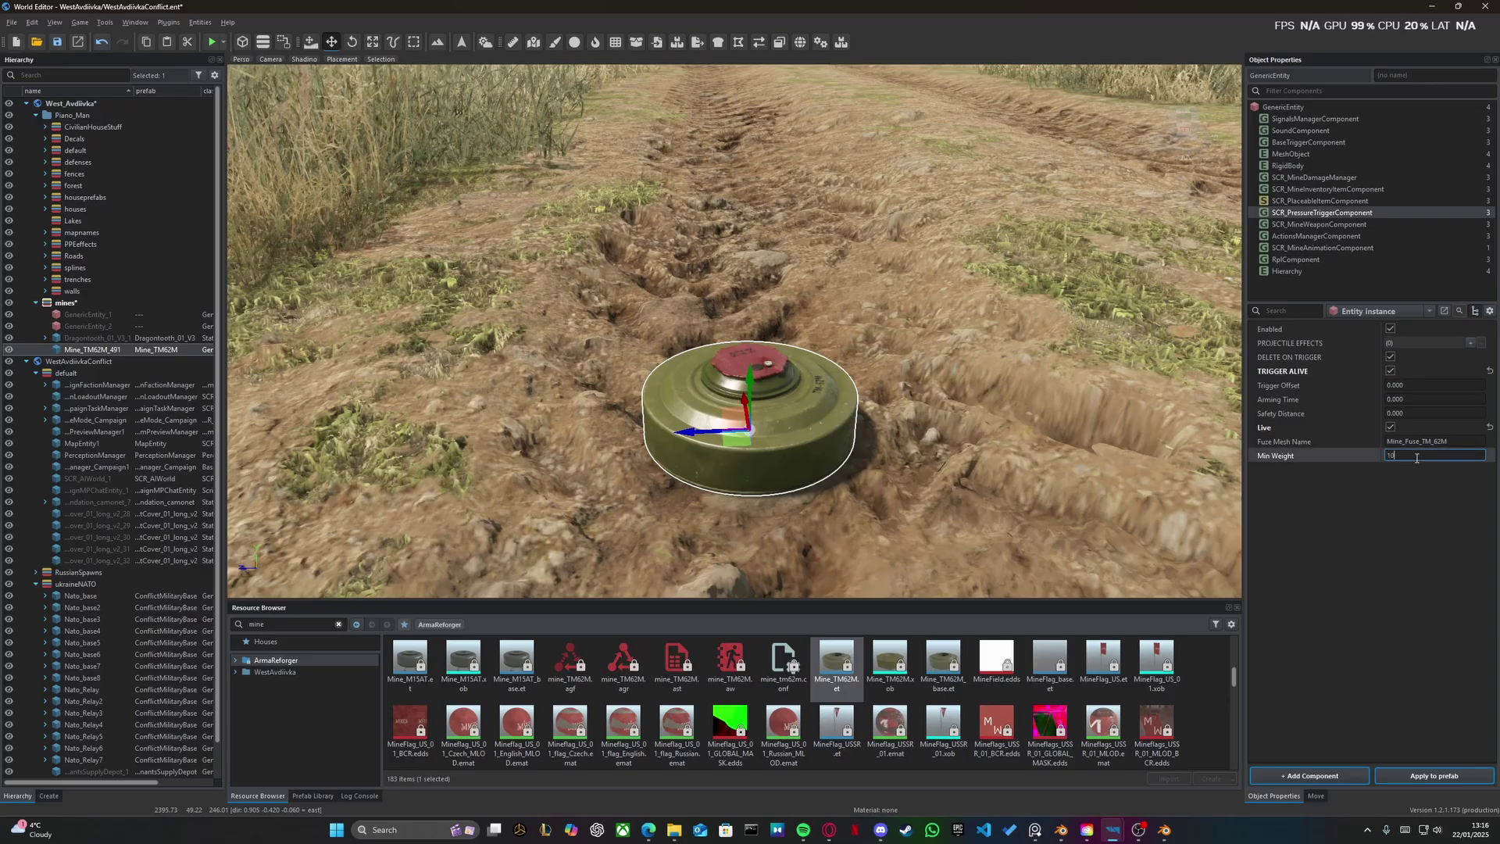
pyautogui.press('Return')
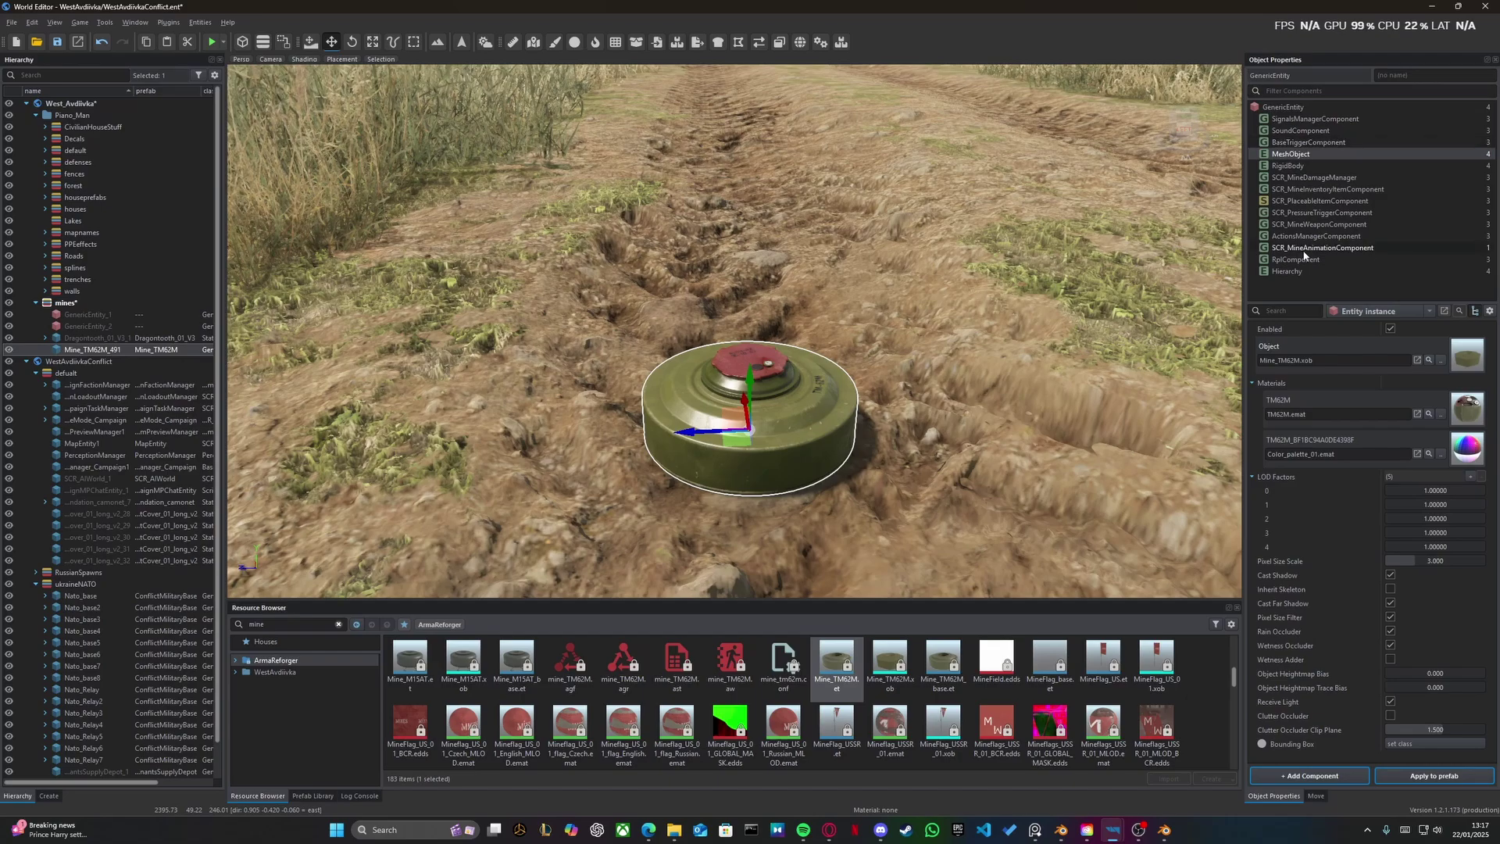
# - Review the mine's pressure trigger settings, and delete the placed TM62M mine from the dirt track
pyautogui.click(1321, 213)
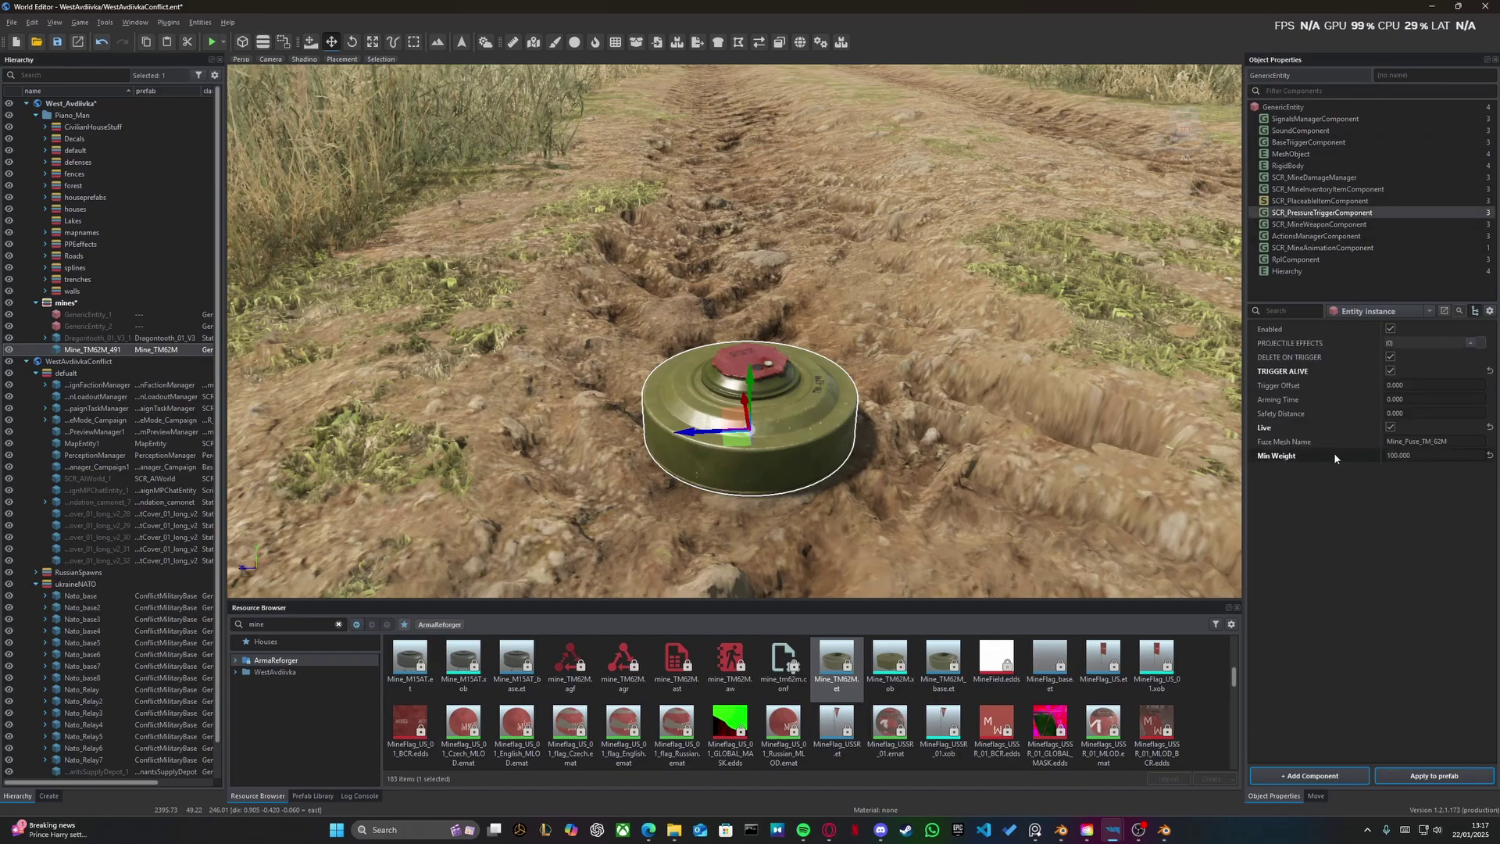
pyautogui.moveTo(1346, 459)
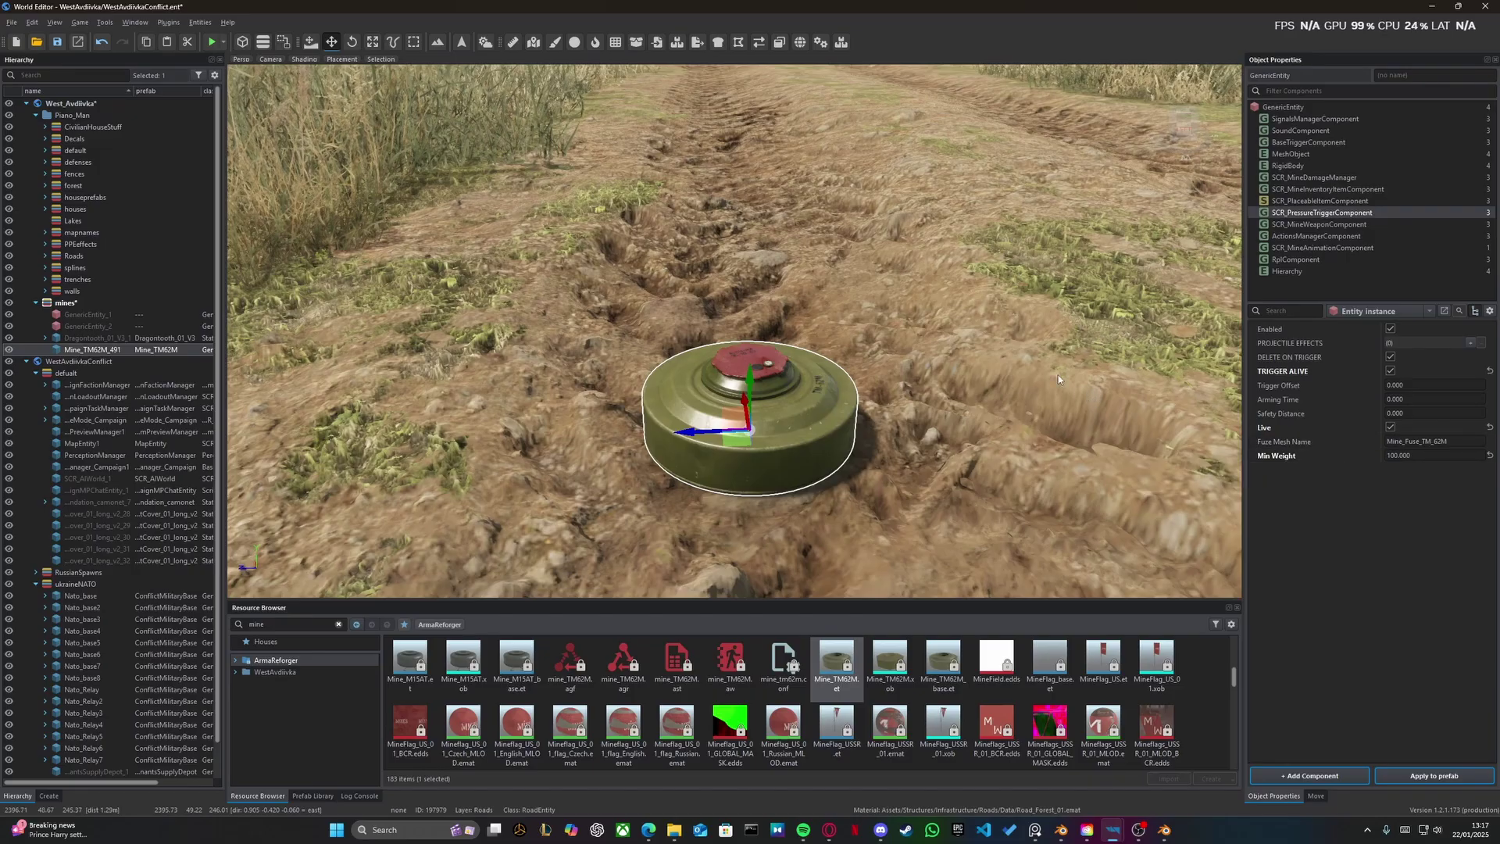
pyautogui.moveTo(1016, 357)
pyautogui.mouseDown(button='right')
pyautogui.moveTo(1047, 324)
pyautogui.moveTo(1022, 350)
pyautogui.mouseUp(button='right')
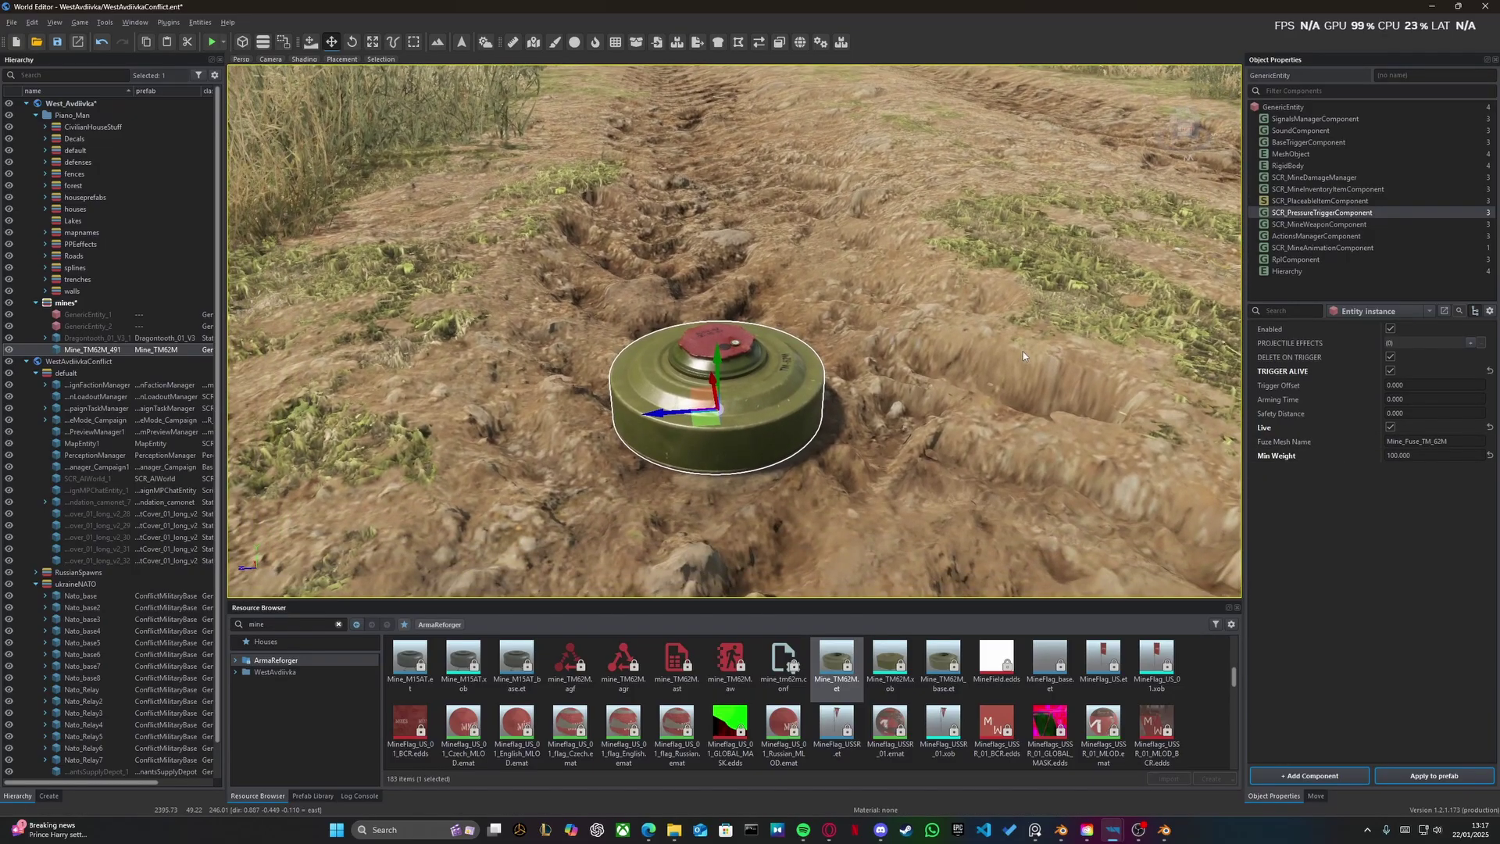
pyautogui.moveTo(763, 427); pyautogui.dragTo(726, 354, button='right')
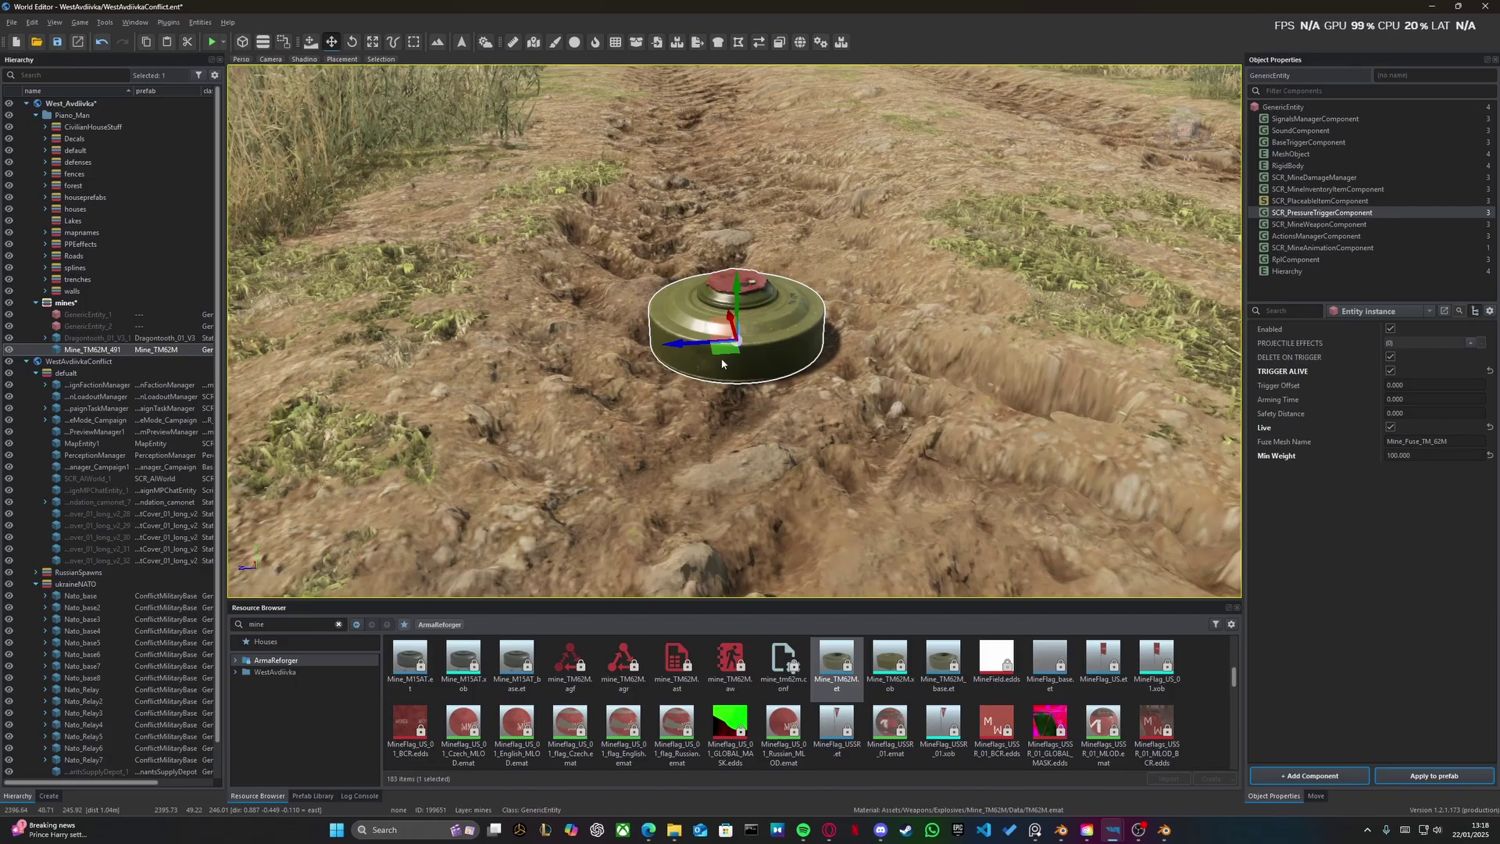
pyautogui.press('Delete')
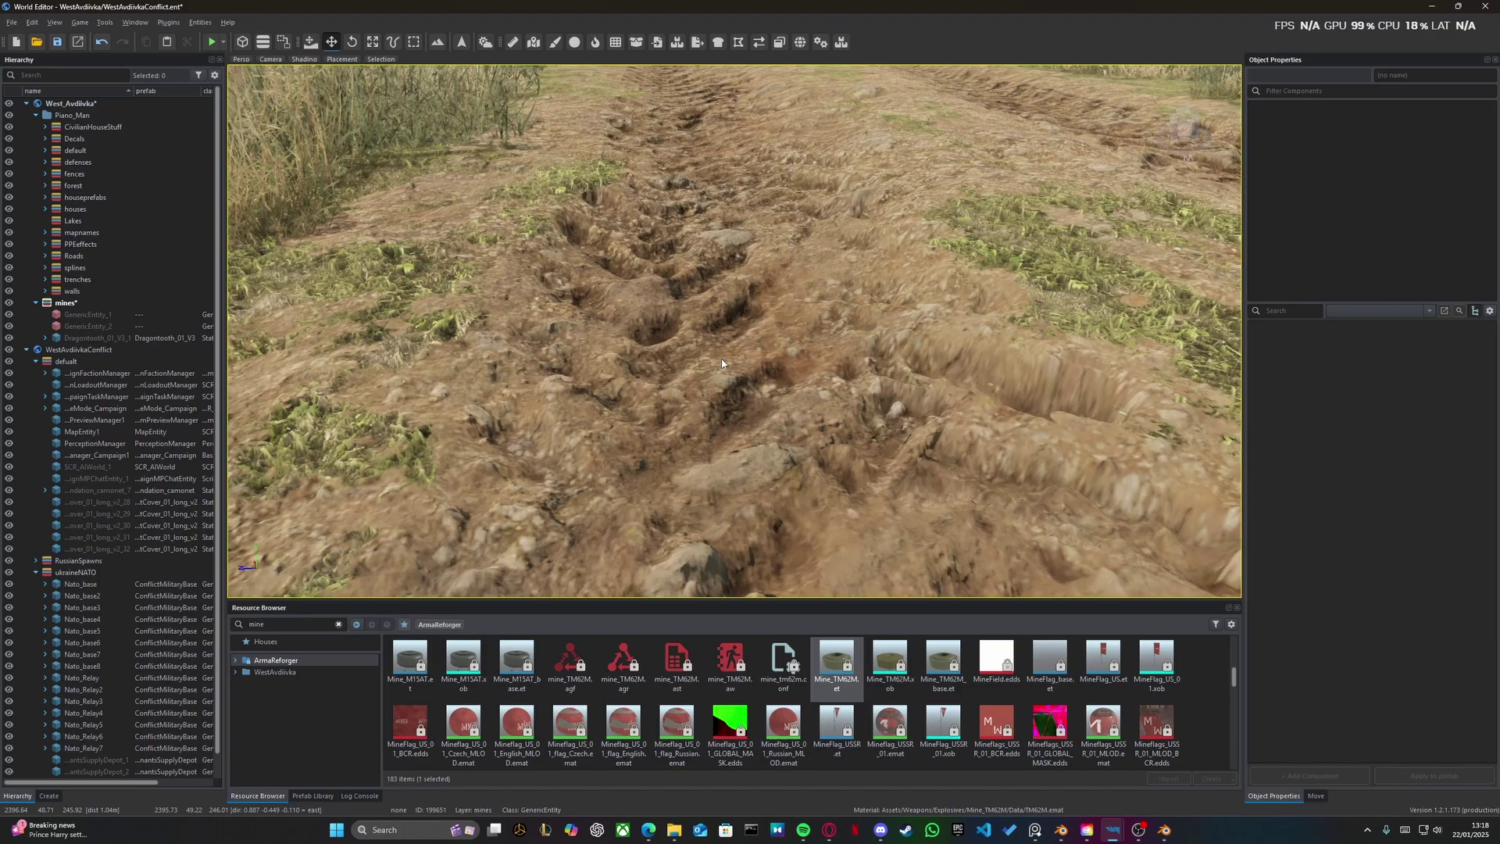
# - Activate the Object Brush tool and display its settings, ready for use over the open field by the trenches
pyautogui.click(554, 43)
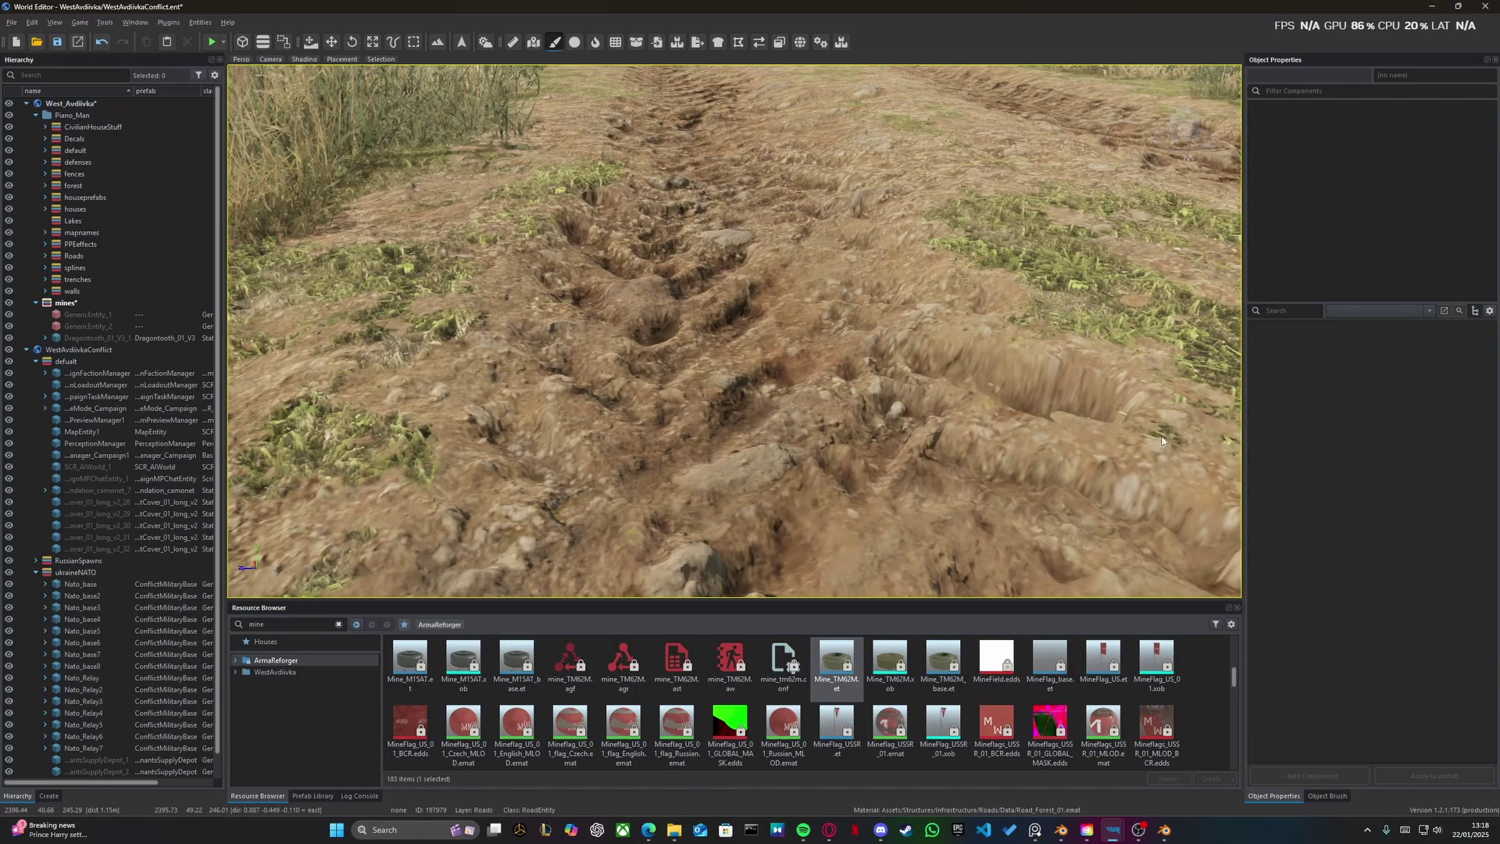
pyautogui.click(1330, 796)
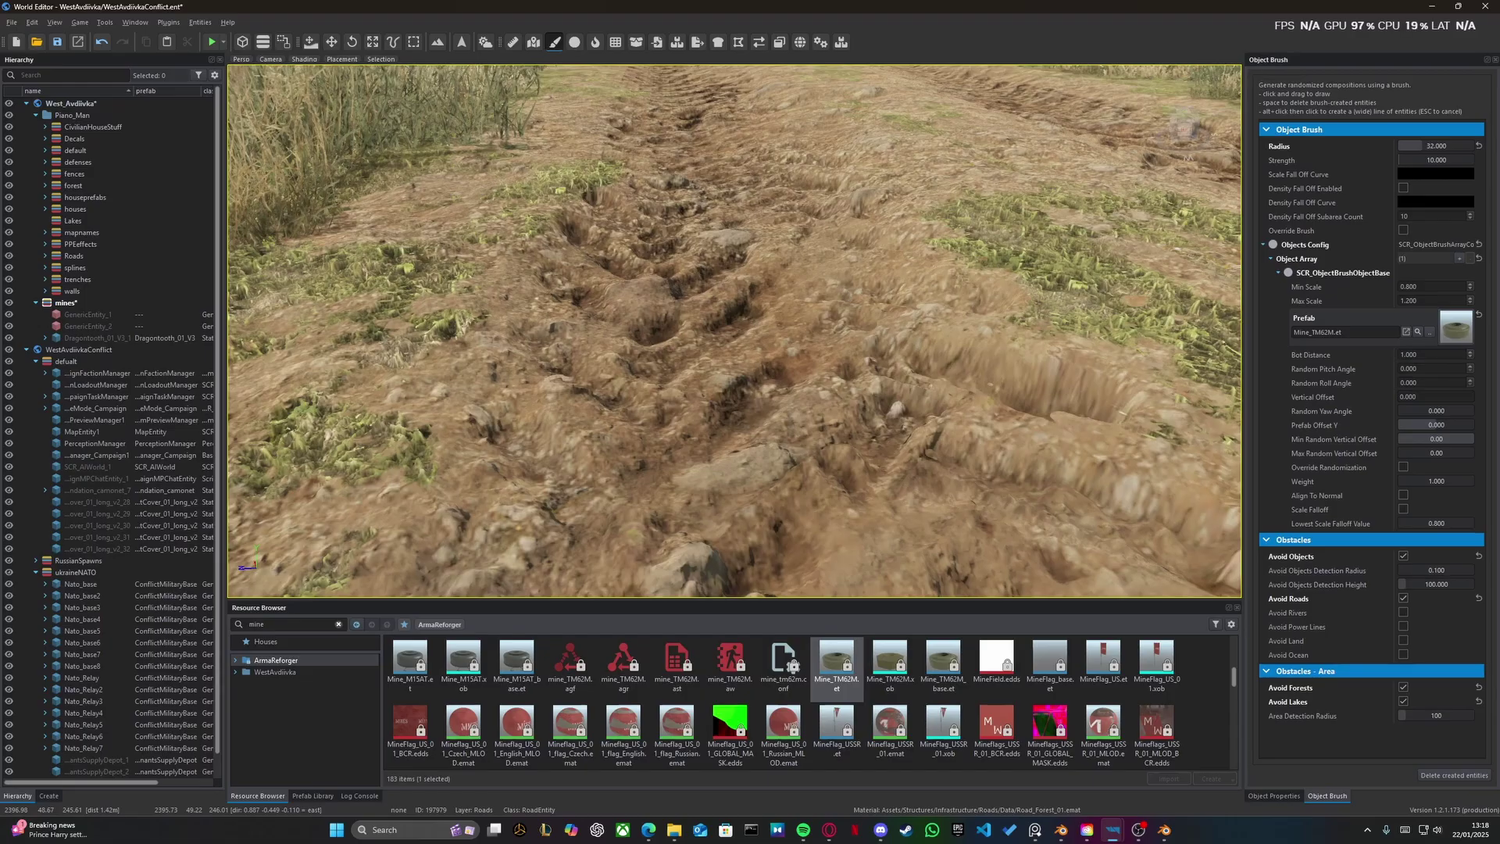
pyautogui.press('q')
pyautogui.moveTo(839, 282)
pyautogui.mouseDown(button='right')
pyautogui.moveTo(839, 320)
pyautogui.moveTo(813, 322)
pyautogui.moveTo(842, 297)
pyautogui.mouseUp(button='right')
pyautogui.press('s')
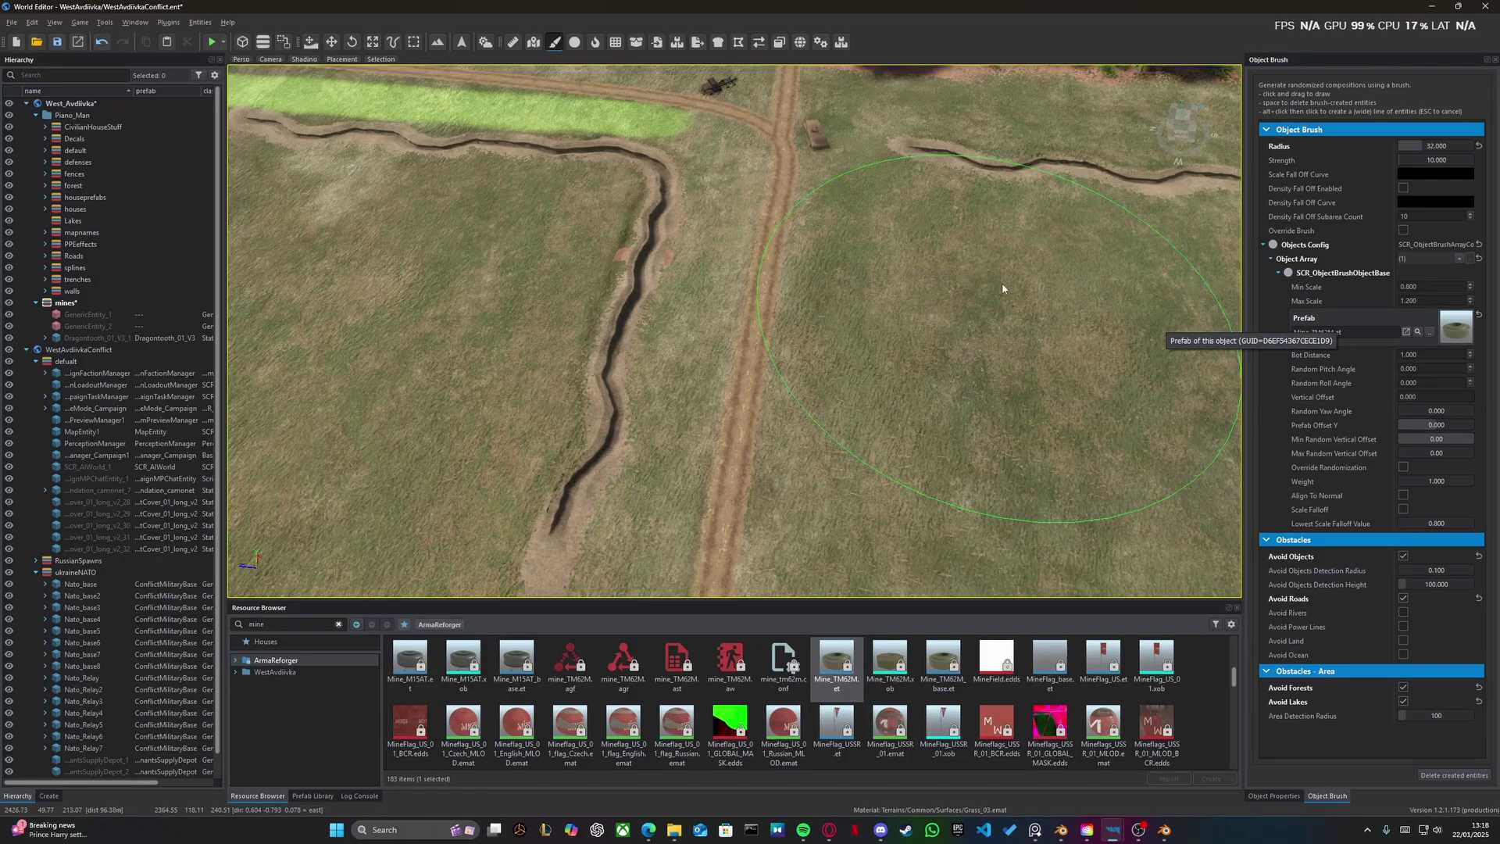
# - Set the Object Brush radius to 30
pyautogui.moveTo(1427, 145); pyautogui.dragTo(1434, 146)
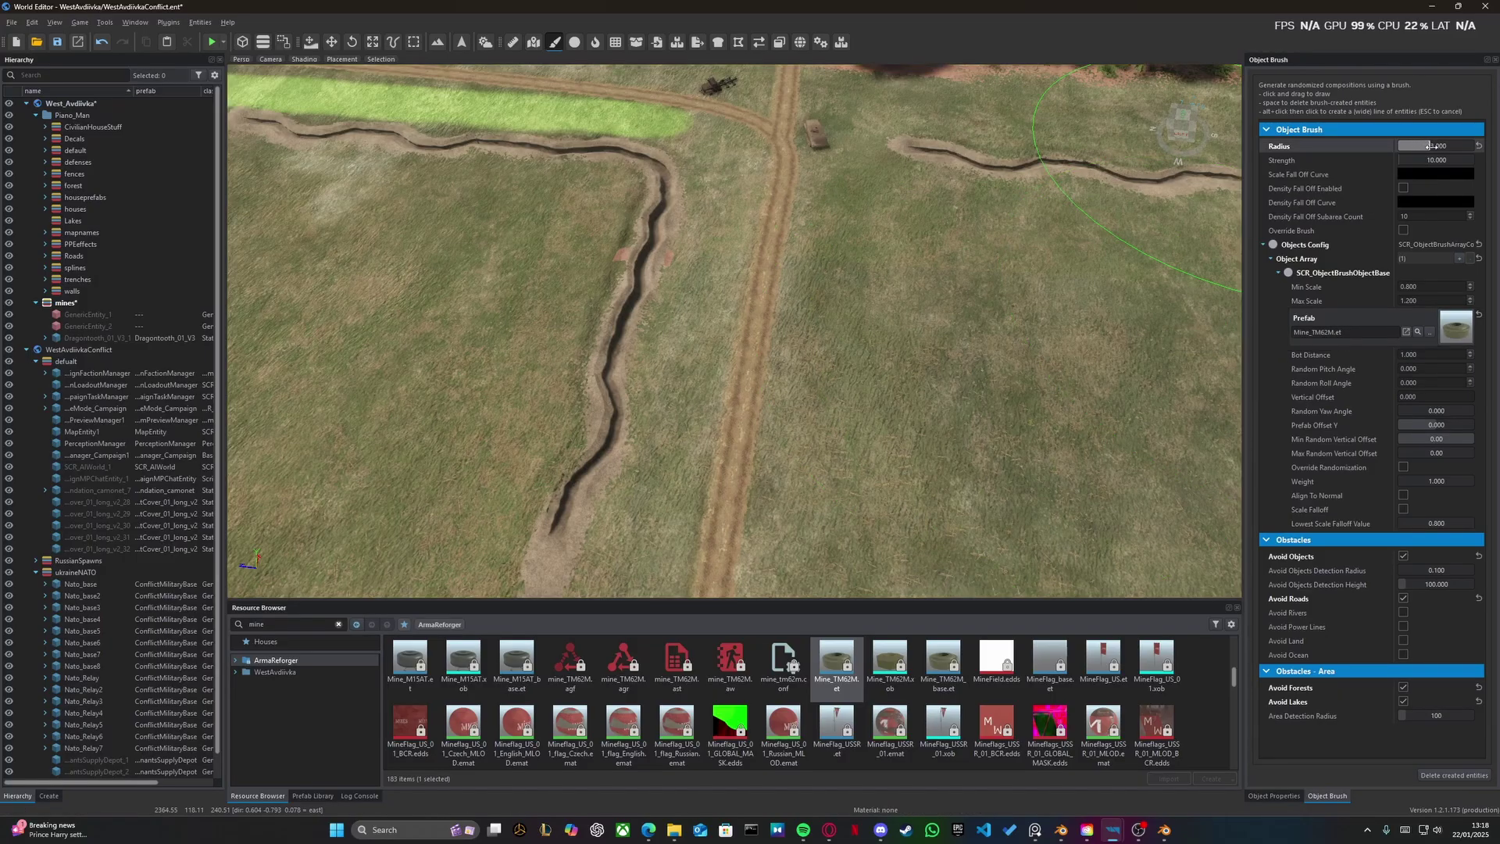
pyautogui.press('d')
pyautogui.moveTo(875, 316); pyautogui.dragTo(781, 277, button='right')
pyautogui.press('s')
pyautogui.press('w')
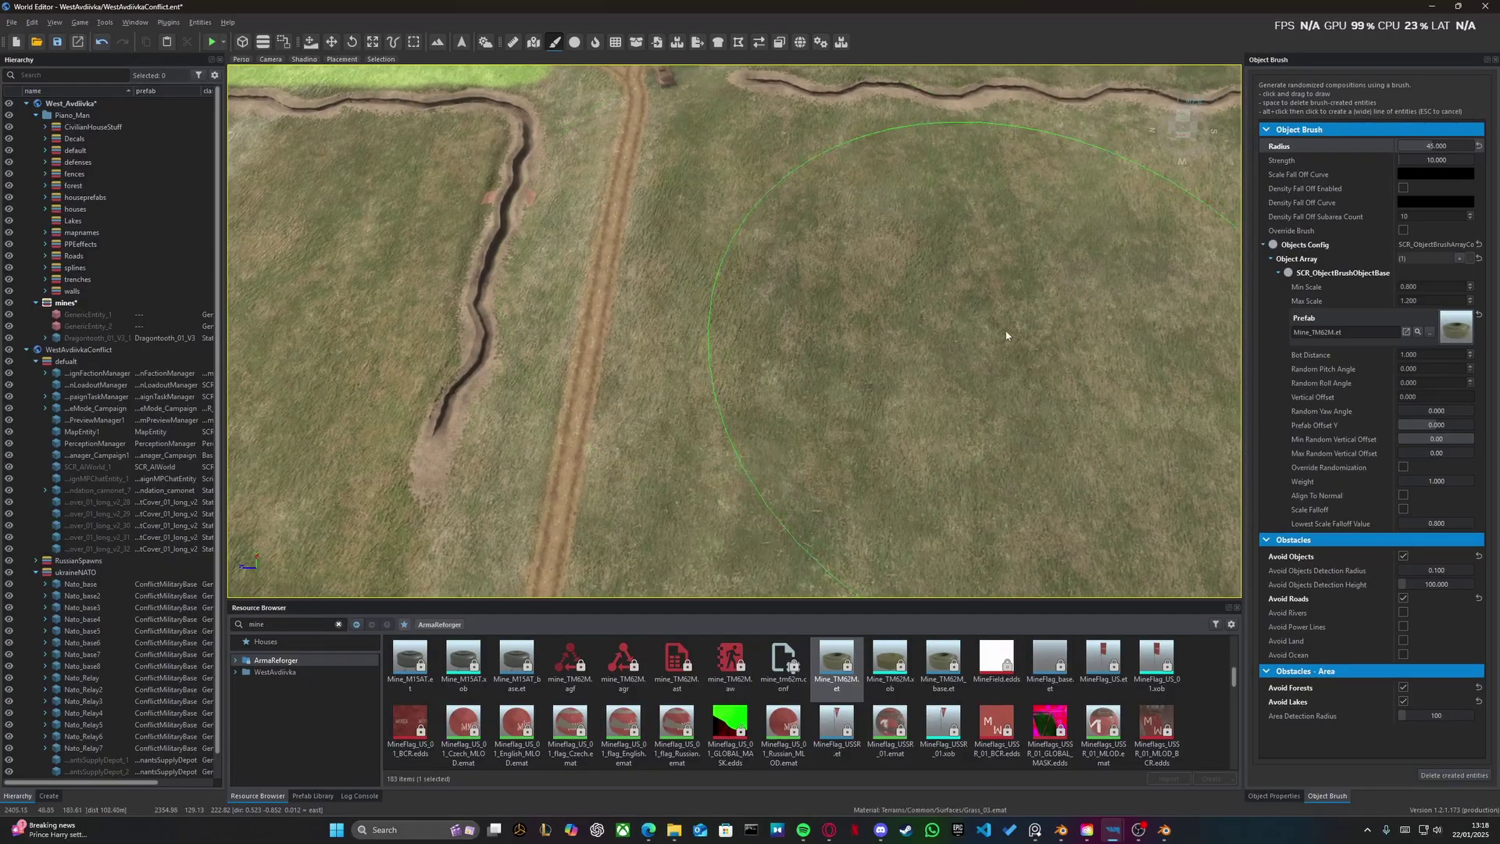
pyautogui.moveTo(1428, 145); pyautogui.dragTo(1423, 146)
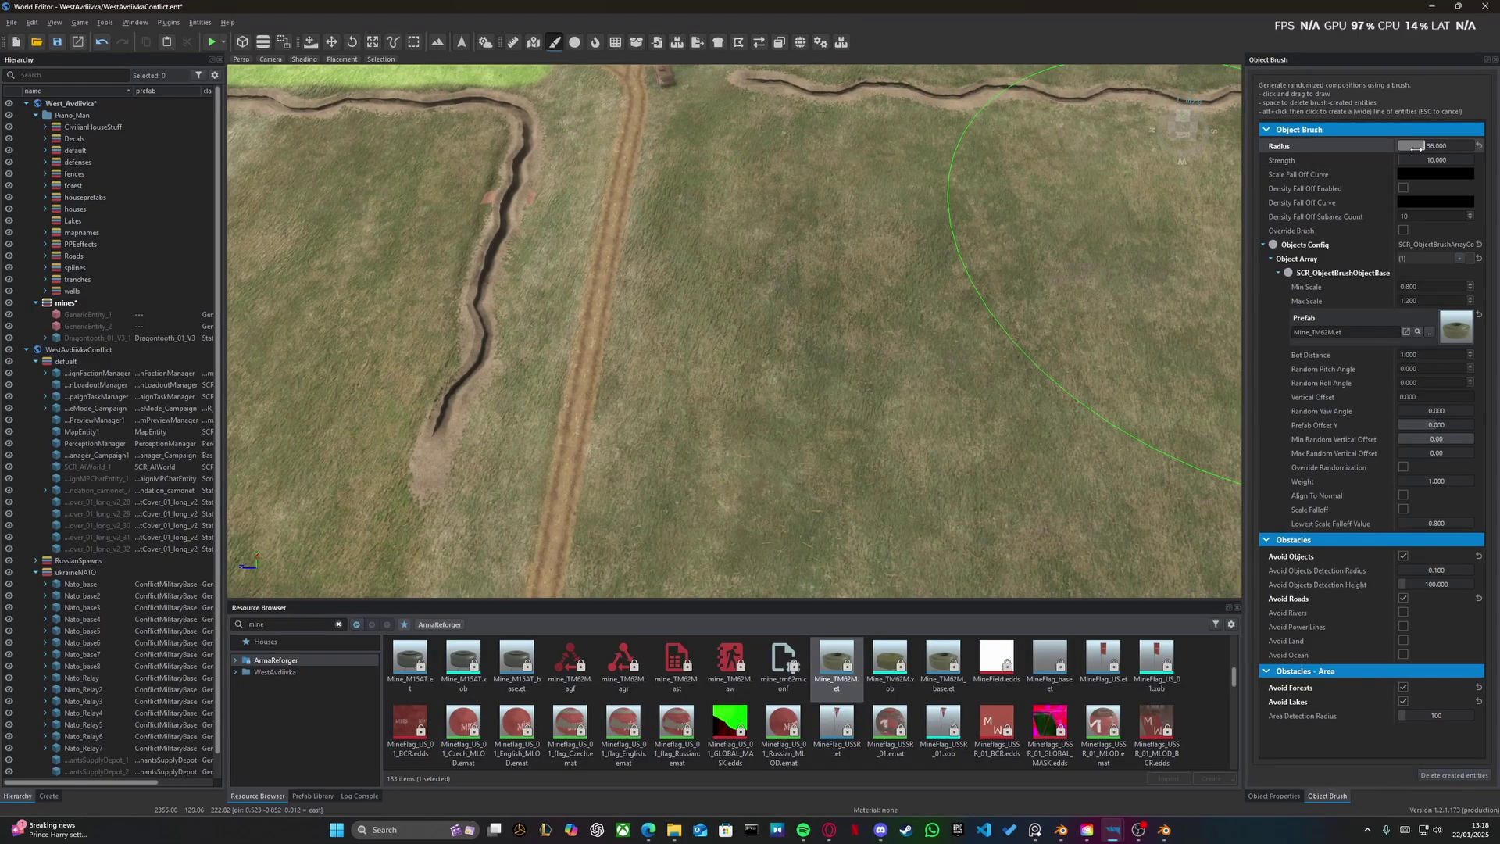
pyautogui.doubleClick(1433, 149)
pyautogui.write('30')
# - Set the Object Brush strength to 20
pyautogui.doubleClick(1433, 157)
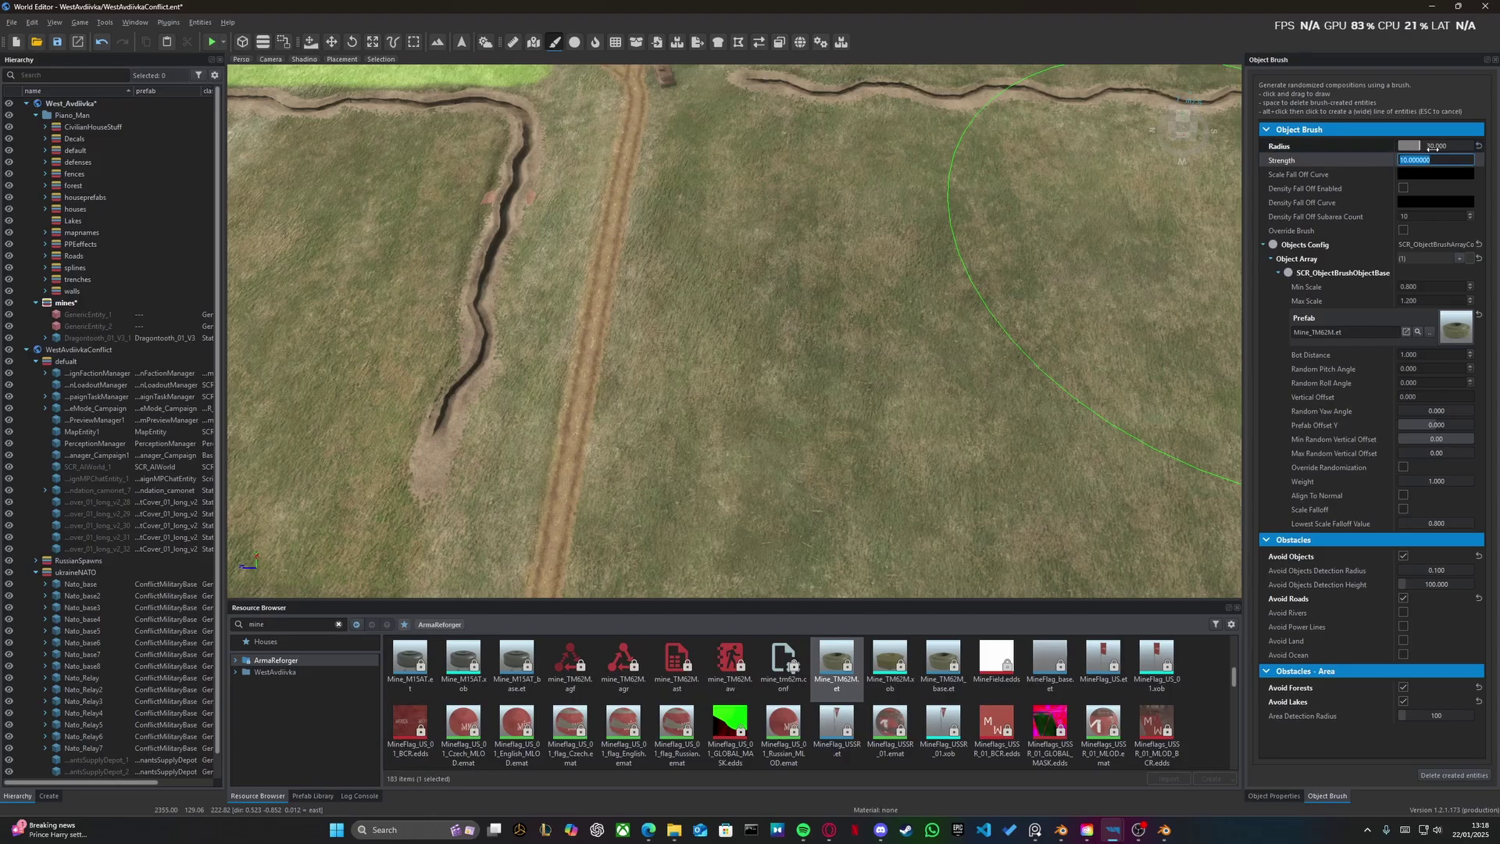
pyautogui.click(1325, 162)
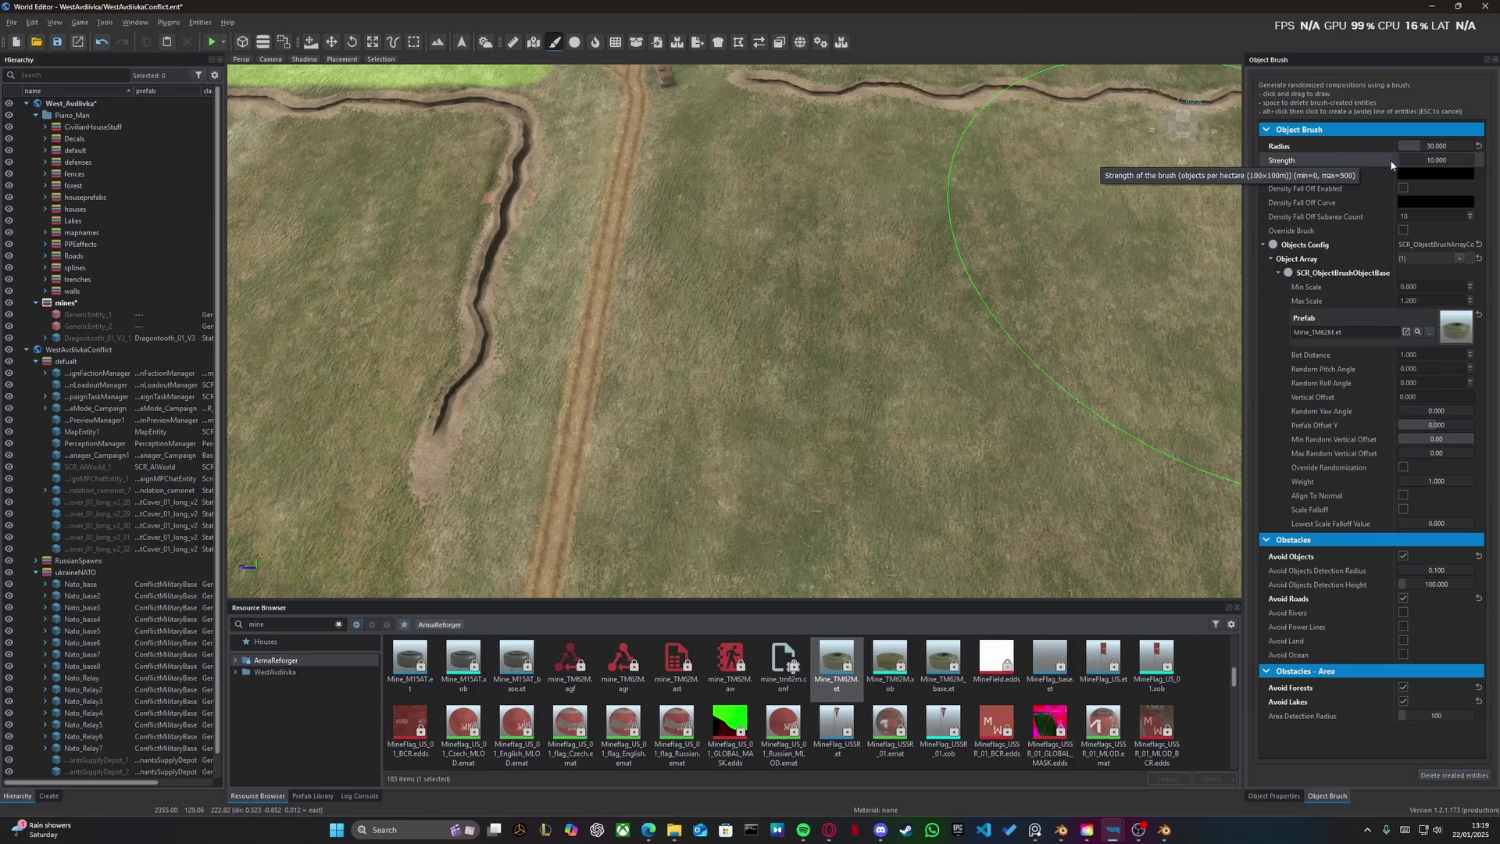
pyautogui.moveTo(1399, 160); pyautogui.dragTo(1402, 159)
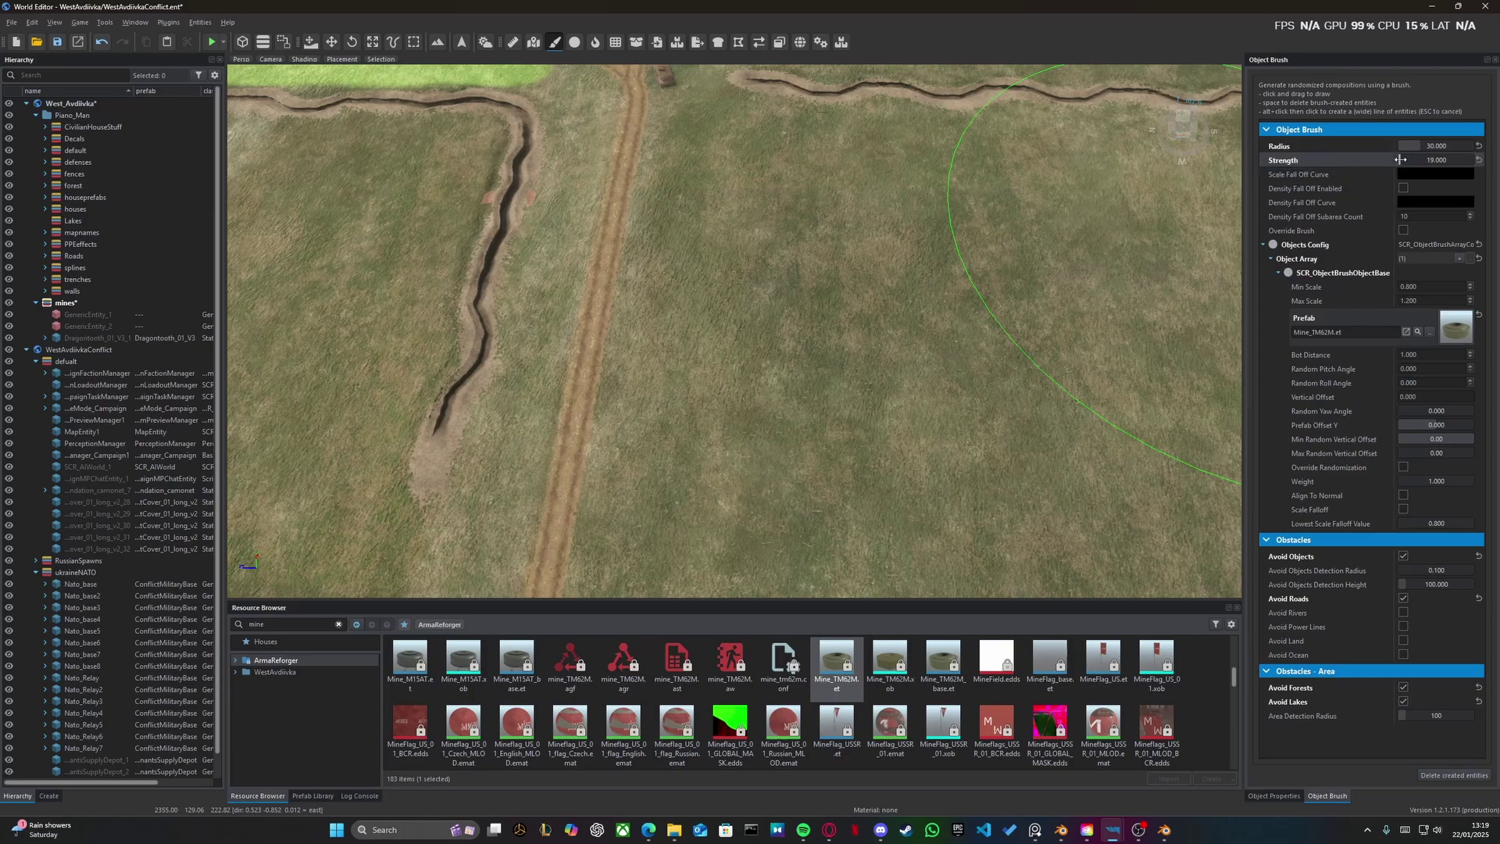
pyautogui.click(1404, 159)
pyautogui.write('2')
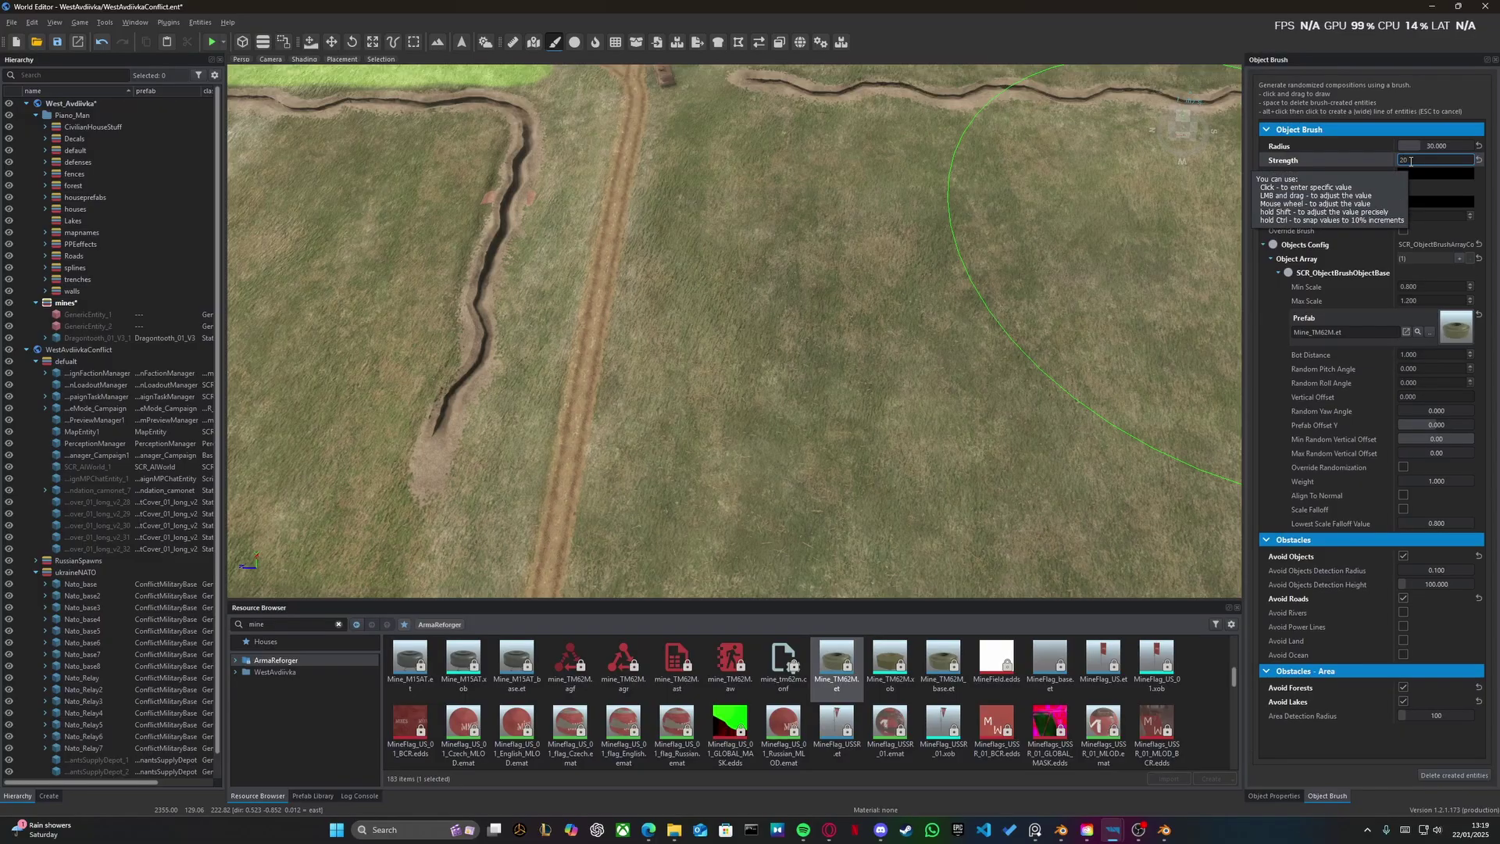
pyautogui.write('0')
pyautogui.press('Return')
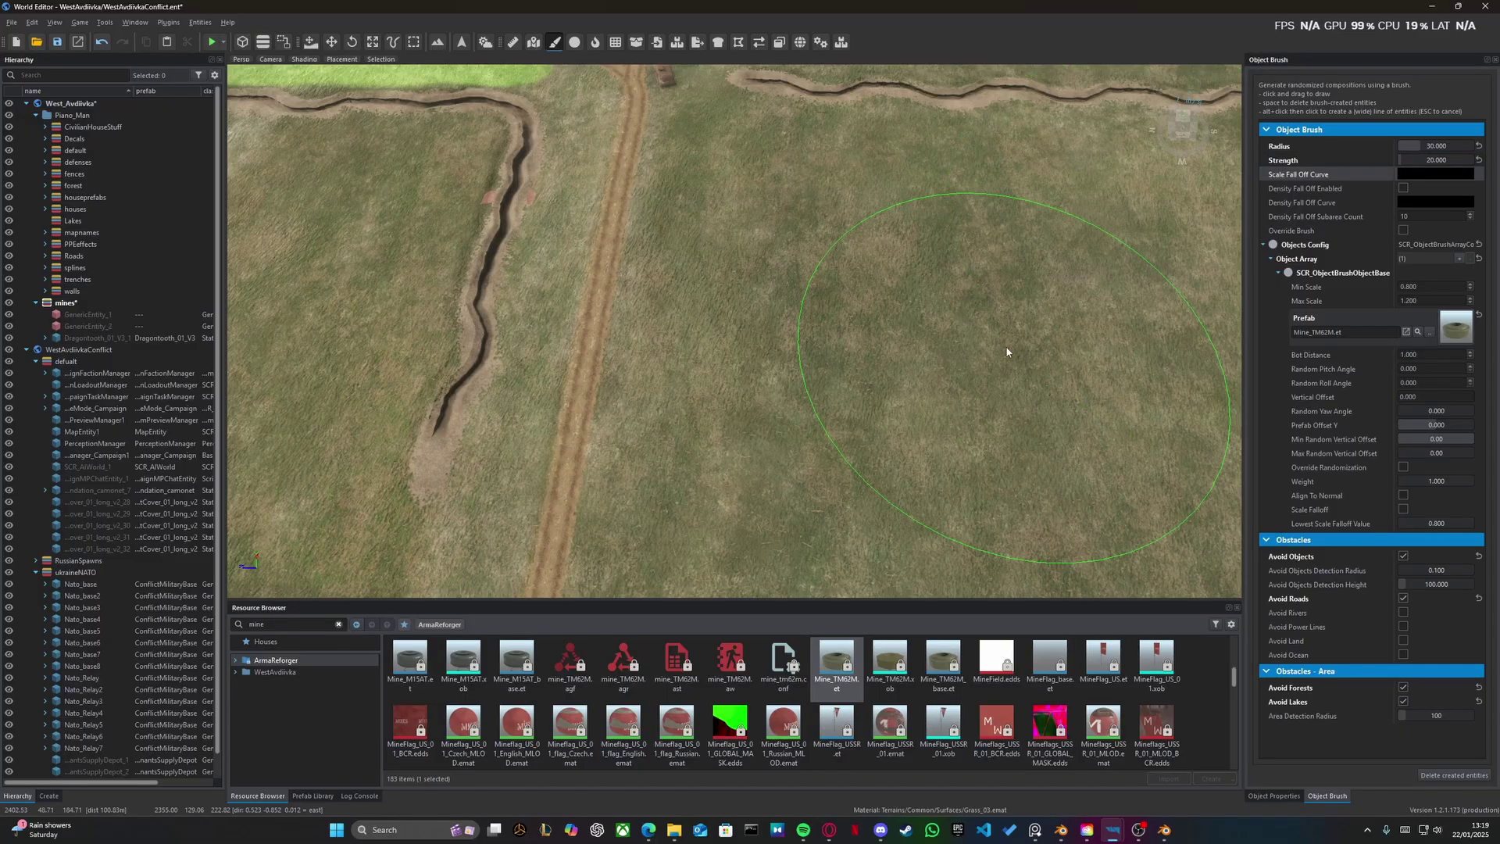
pyautogui.scroll(-3, 693, 398)
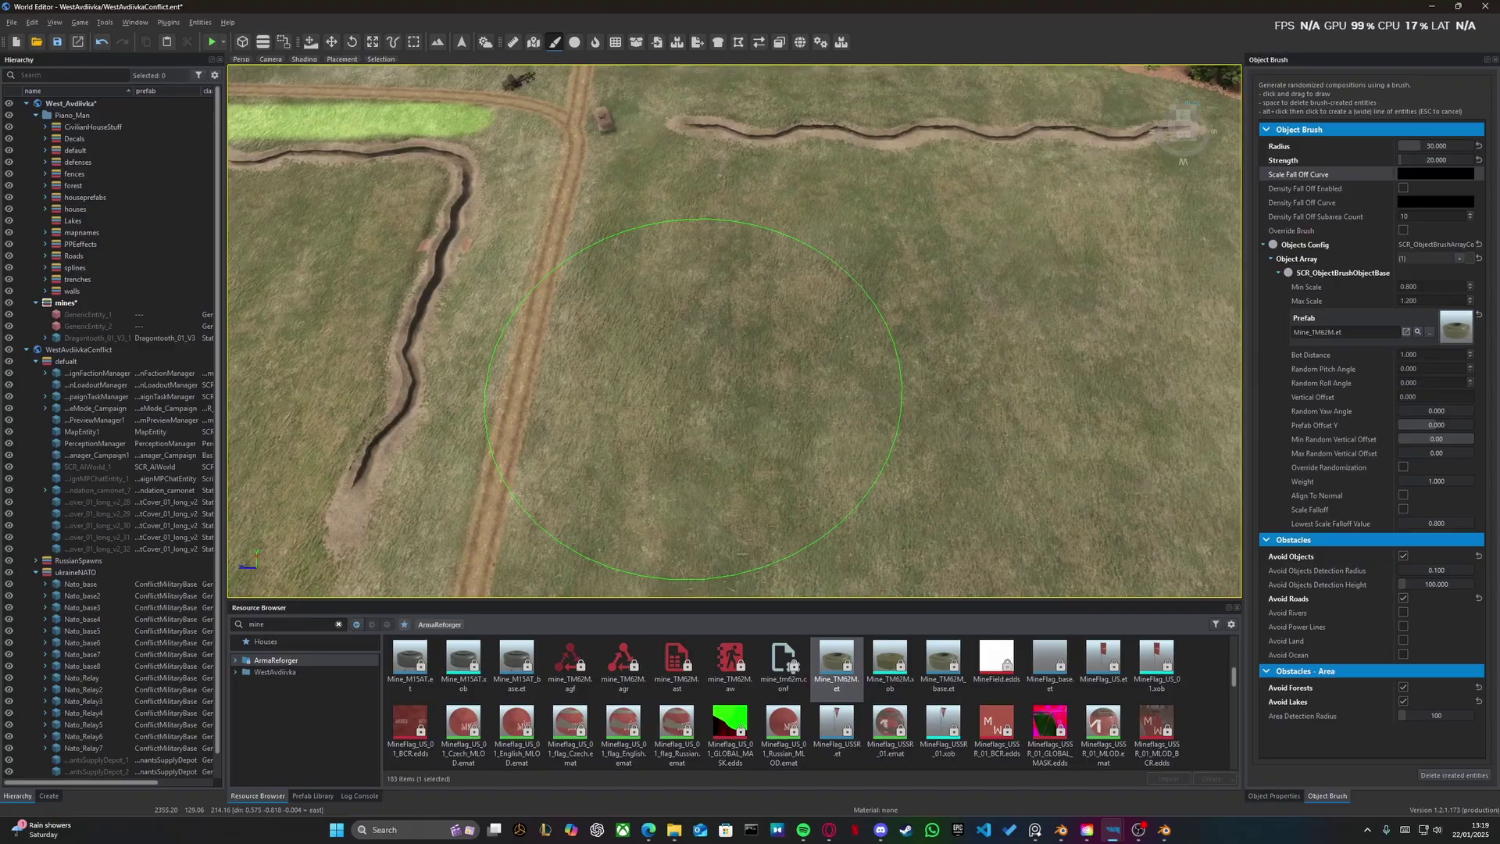
pyautogui.press('a')
pyautogui.moveTo(770, 332)
pyautogui.mouseDown(button='right')
pyautogui.moveTo(785, 306)
pyautogui.moveTo(735, 339)
pyautogui.mouseUp(button='right')
pyautogui.press('d')
pyautogui.press('d')
pyautogui.press('a')
pyautogui.press('d')
pyautogui.press('a')
pyautogui.press('w')
pyautogui.press('a')
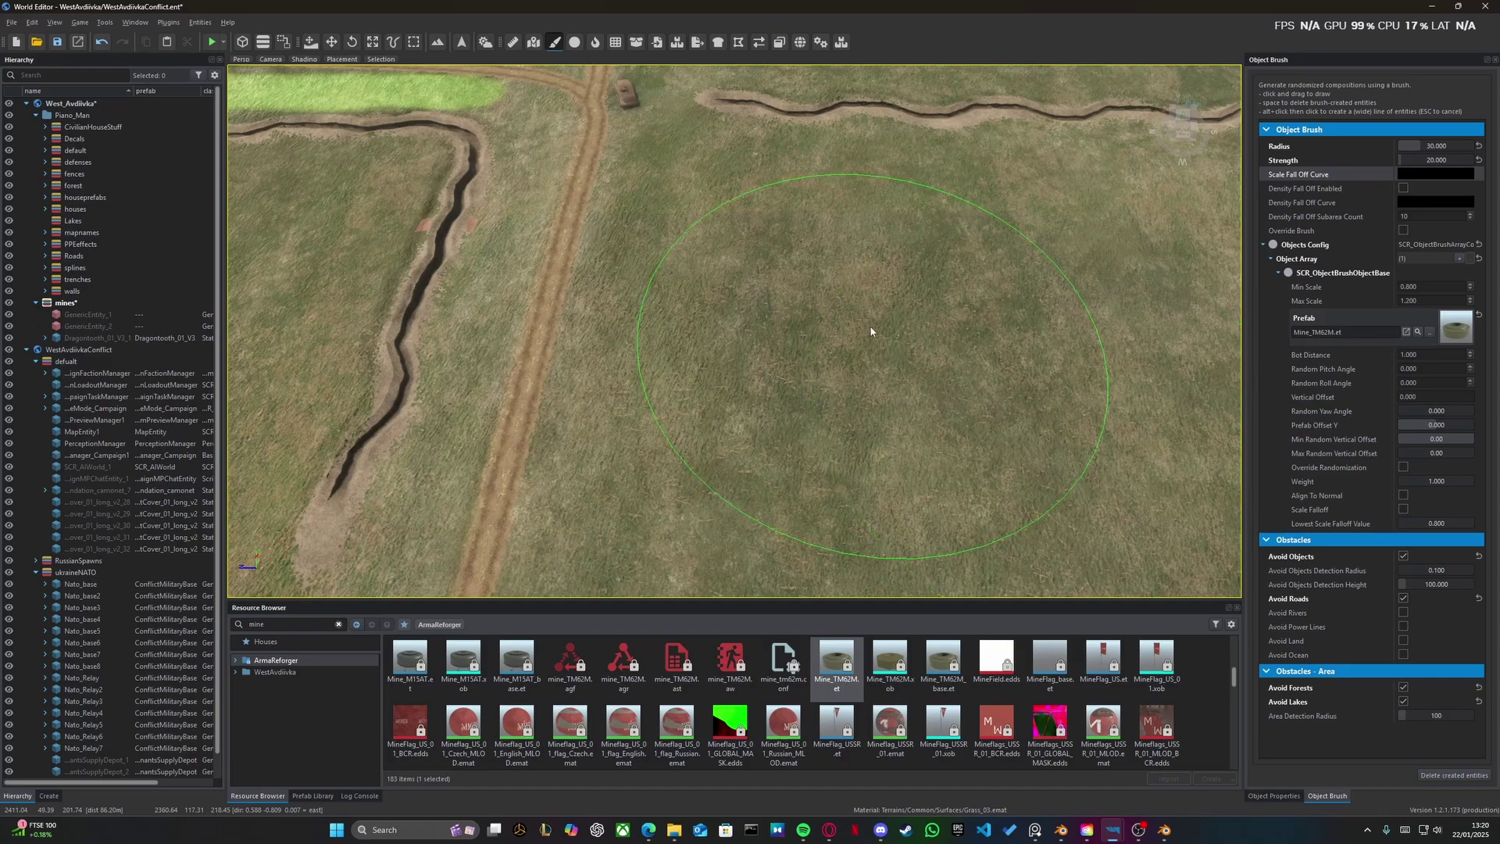
pyautogui.scroll(-5, 879, 367)
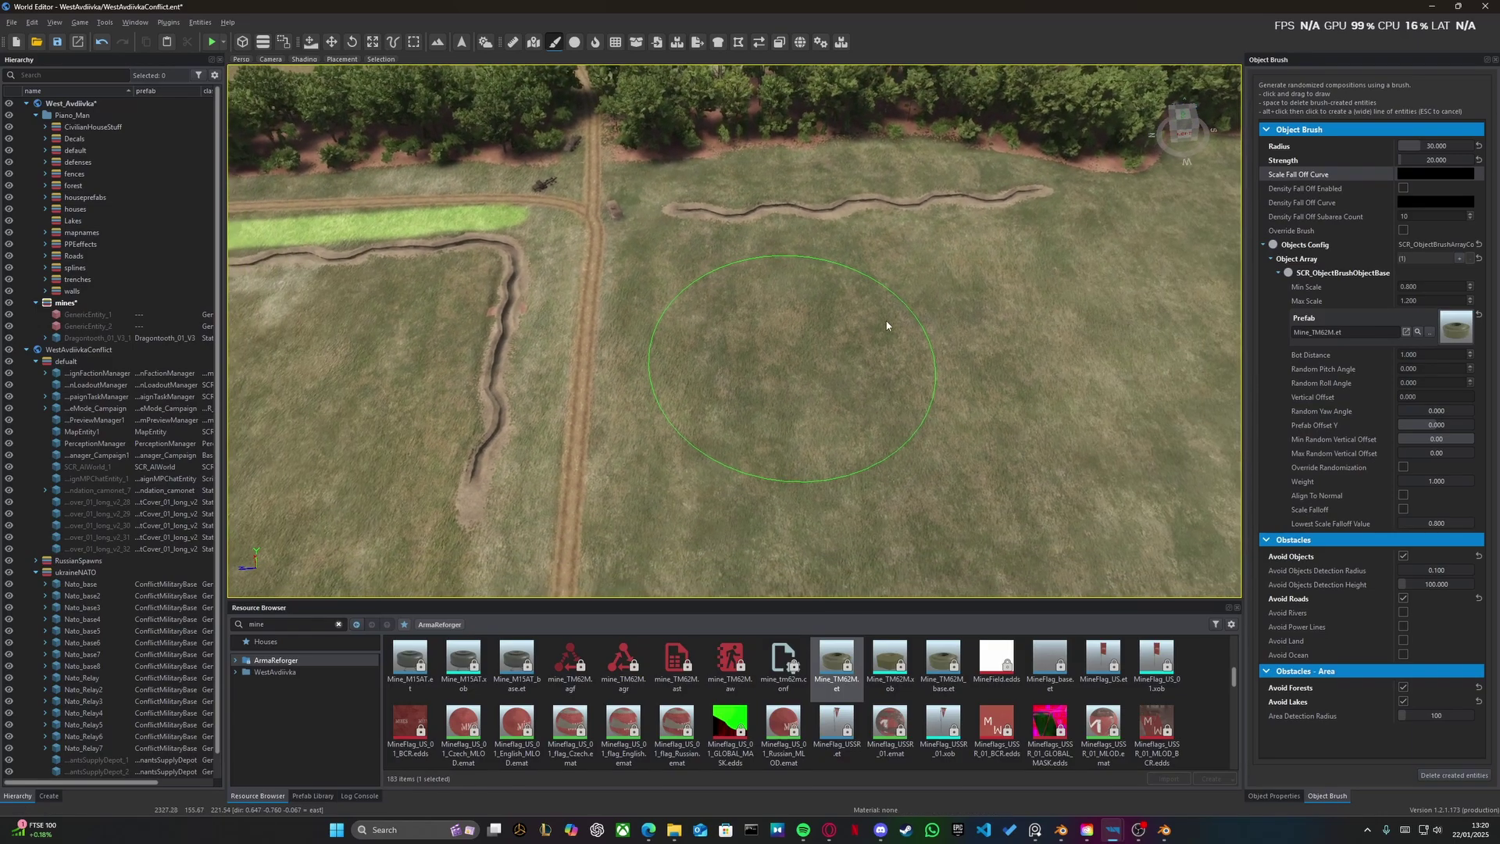
# - Scatter TM62M mines with the Object Brush across the open field beside the dirt track, in front of the short trench
pyautogui.click(766, 347)
pyautogui.press('d')
pyautogui.moveTo(762, 344); pyautogui.dragTo(764, 343, button='right')
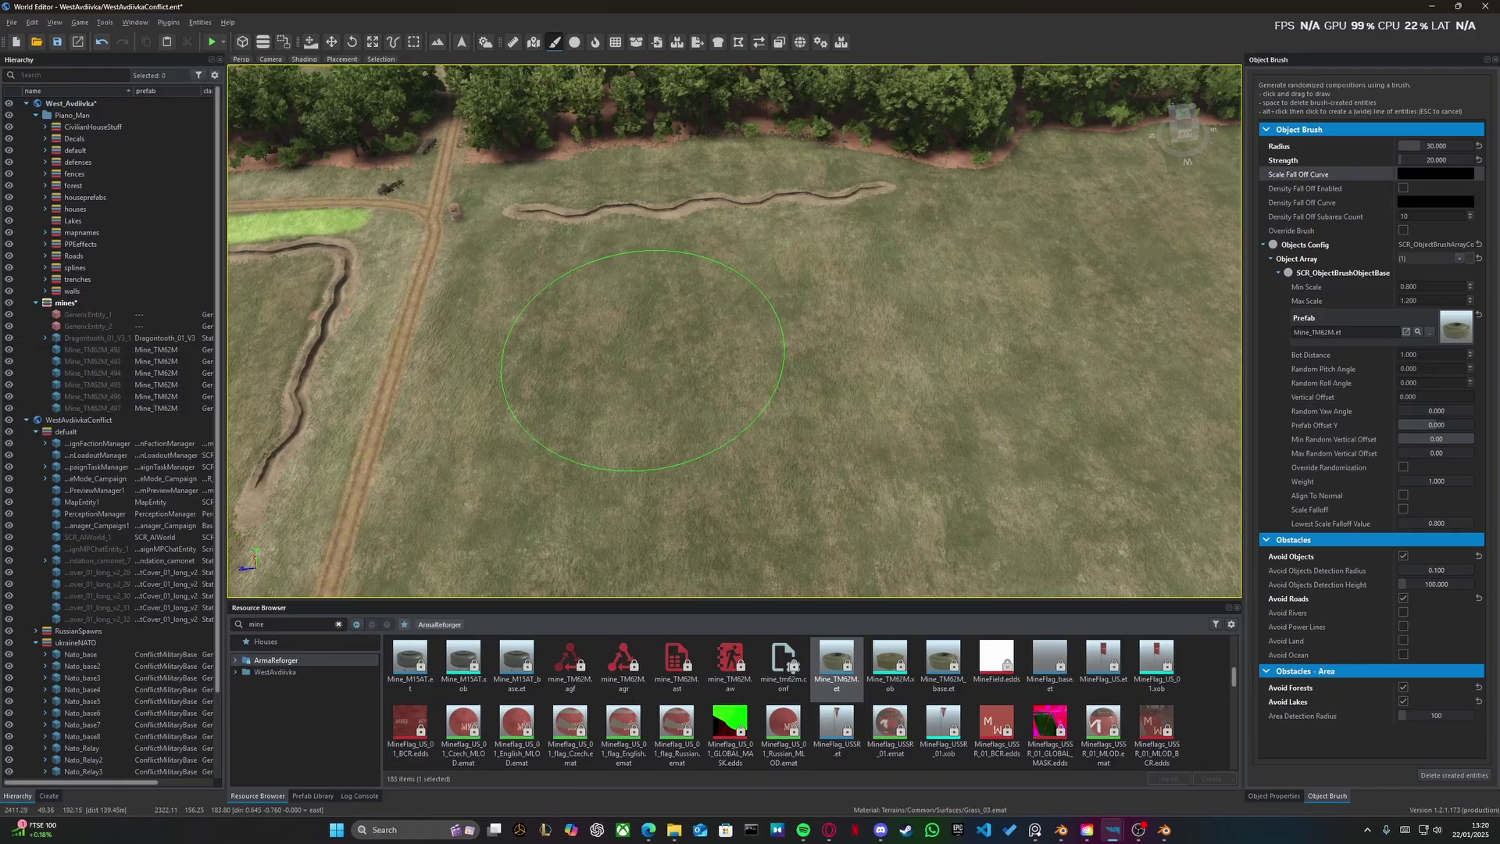
pyautogui.moveTo(641, 349); pyautogui.dragTo(639, 347, button='right')
pyautogui.press('d')
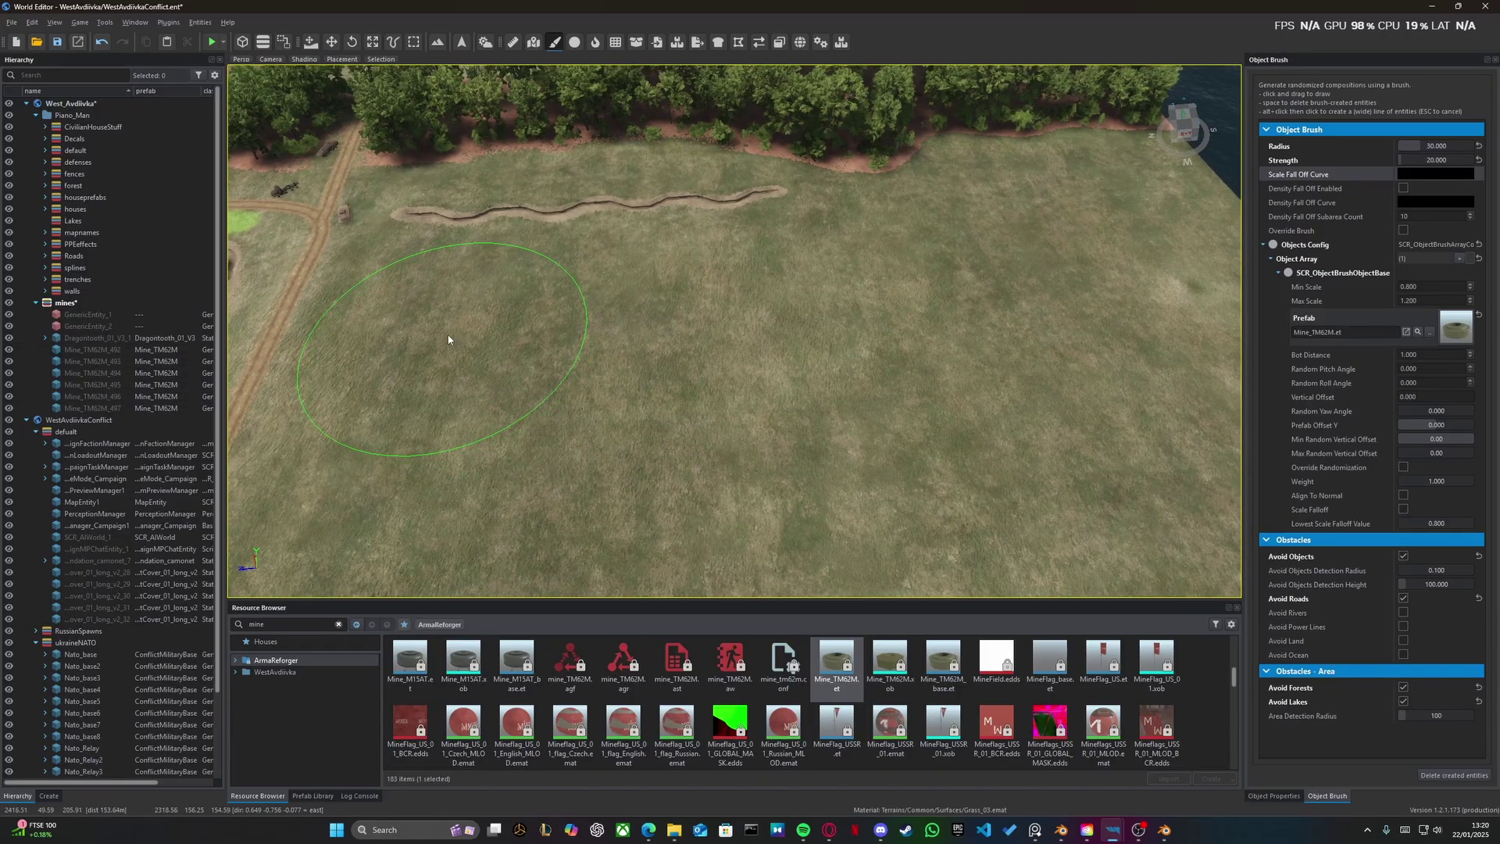
pyautogui.click(617, 321)
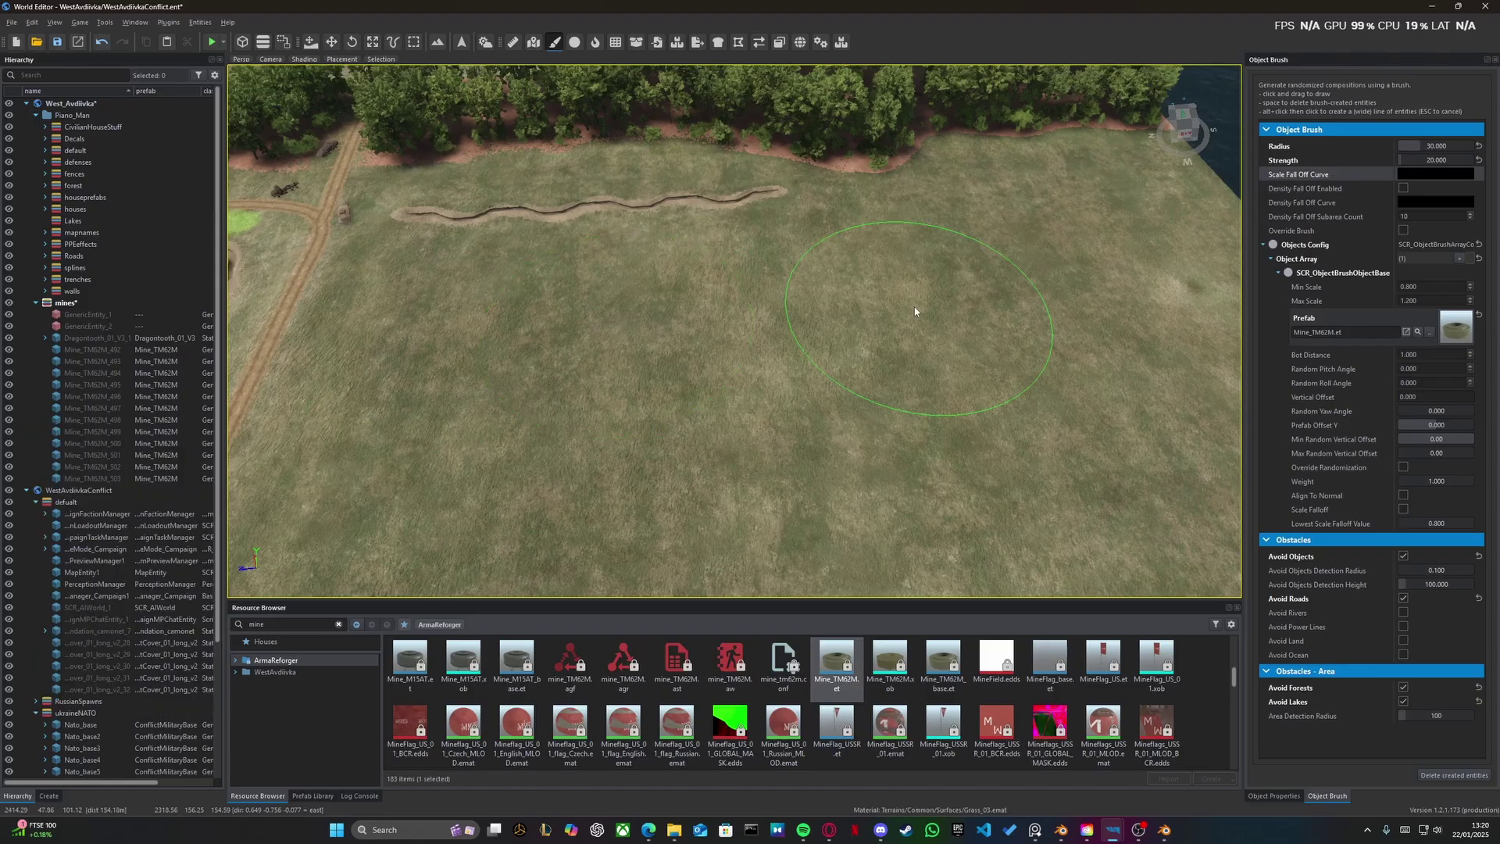
pyautogui.click(1114, 297)
# - Scatter TM62M mines over the wide grass field between the tree-line trench, the dirt road and the map edge
pyautogui.moveTo(1115, 298); pyautogui.dragTo(875, 301, button='right')
pyautogui.press('s')
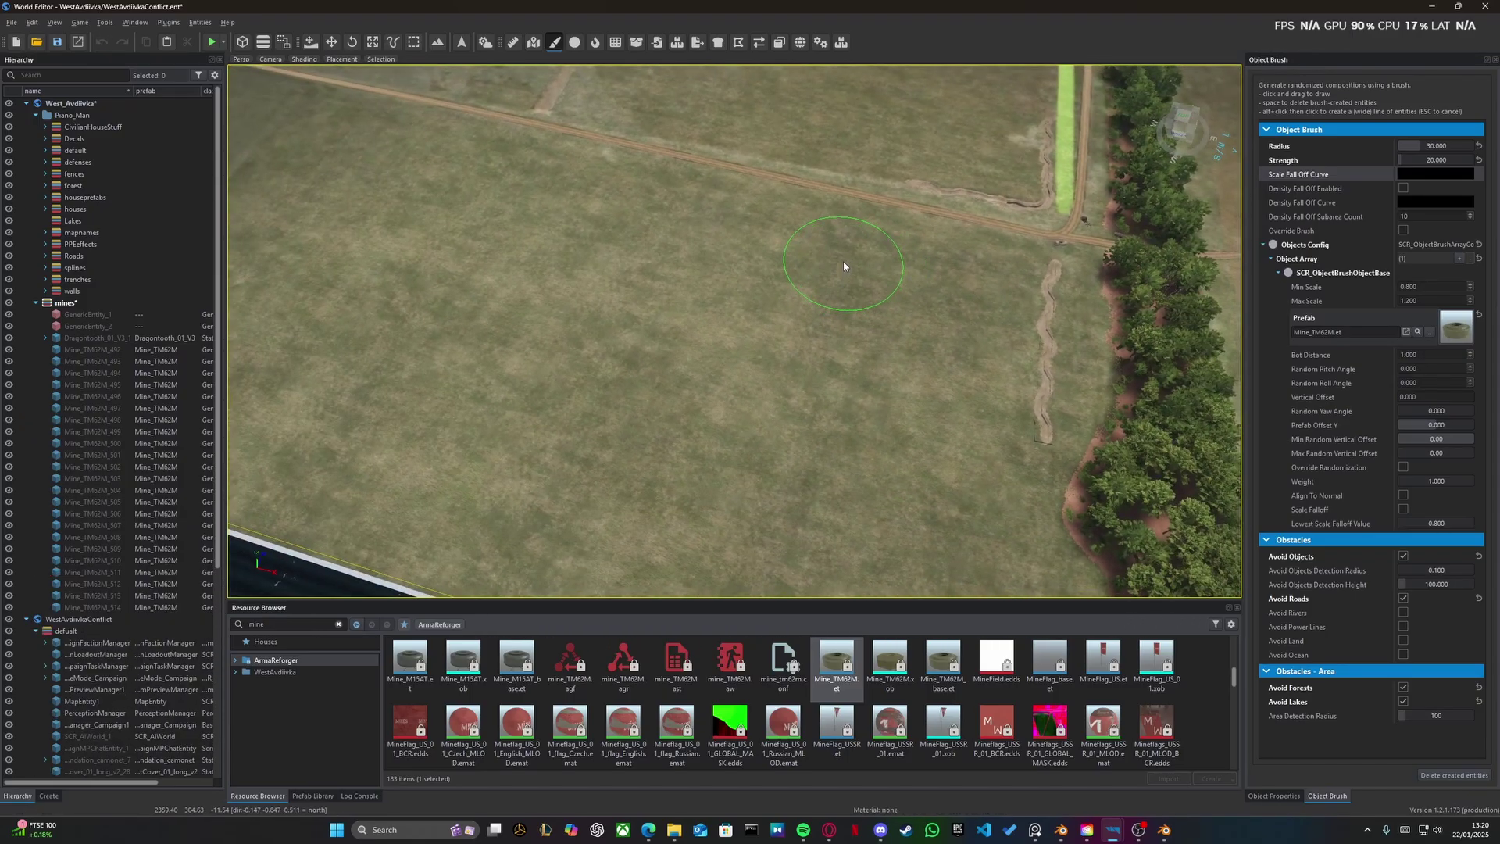
pyautogui.click(844, 266)
pyautogui.click(814, 361)
pyautogui.click(493, 443)
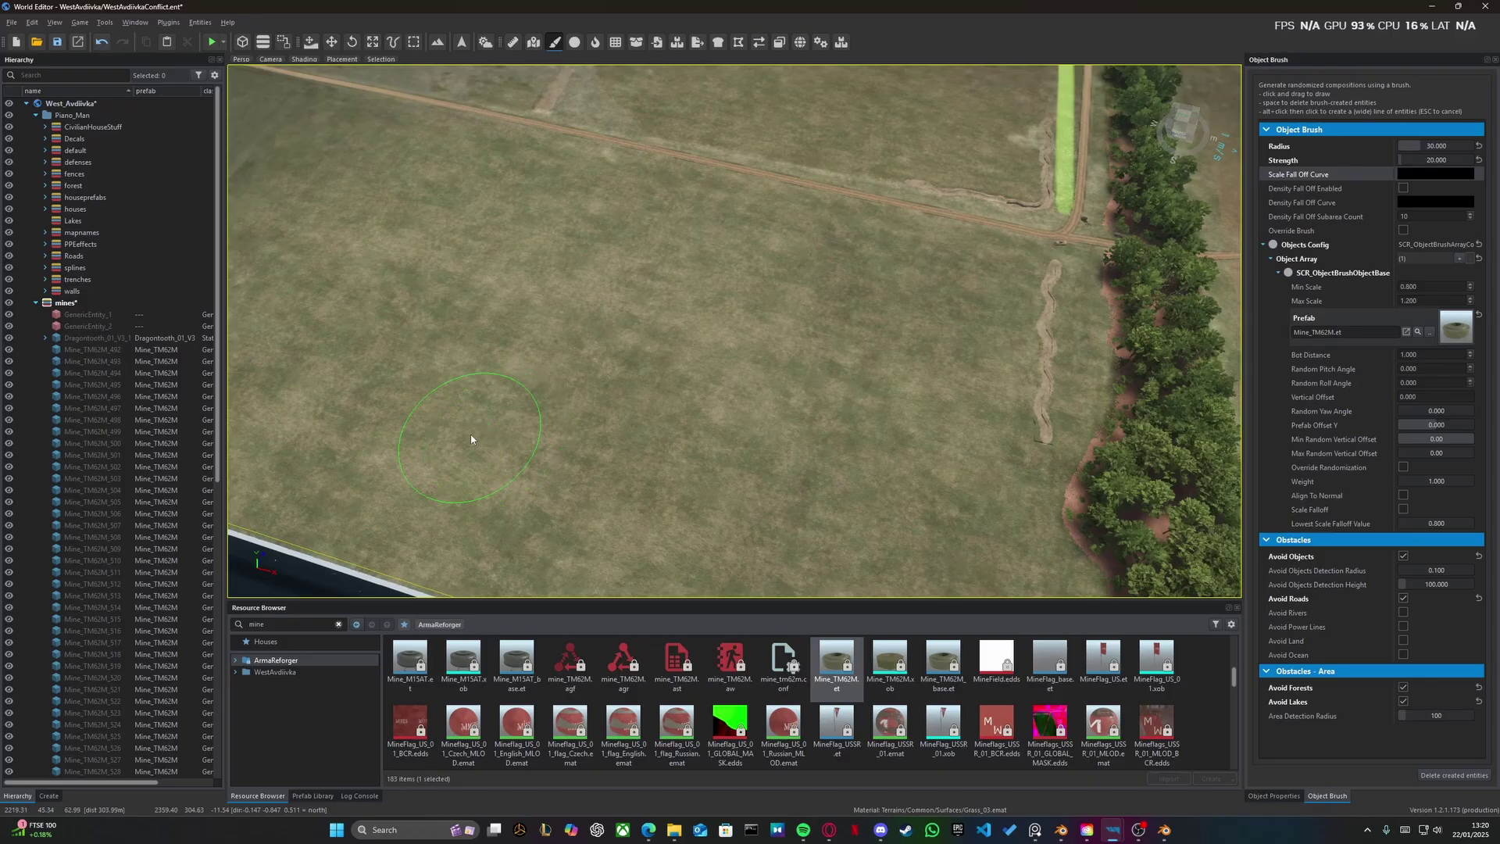
pyautogui.click(461, 325)
pyautogui.click(470, 195)
pyautogui.click(596, 207)
pyautogui.click(547, 308)
pyautogui.click(689, 482)
# - Continue scattering TM62M mines over the outer part of the same field, close to the map boundary
pyautogui.press('a')
pyautogui.moveTo(674, 465); pyautogui.dragTo(668, 458, button='right')
pyautogui.moveTo(476, 405); pyautogui.dragTo(473, 386, button='right')
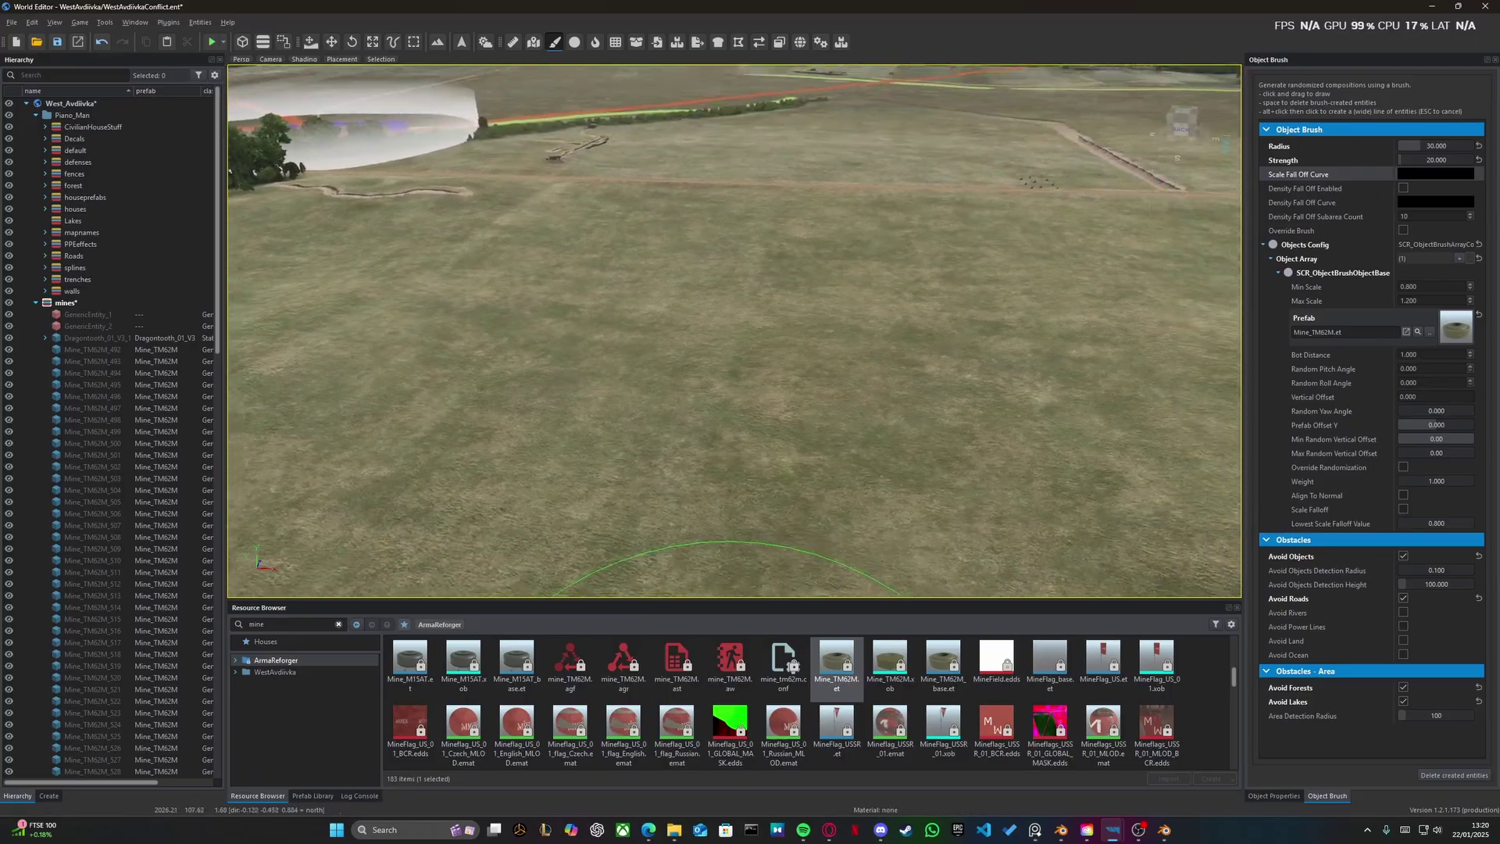
pyautogui.moveTo(686, 552)
pyautogui.mouseDown(button='right')
pyautogui.moveTo(685, 594)
pyautogui.moveTo(710, 364)
pyautogui.mouseUp(button='right')
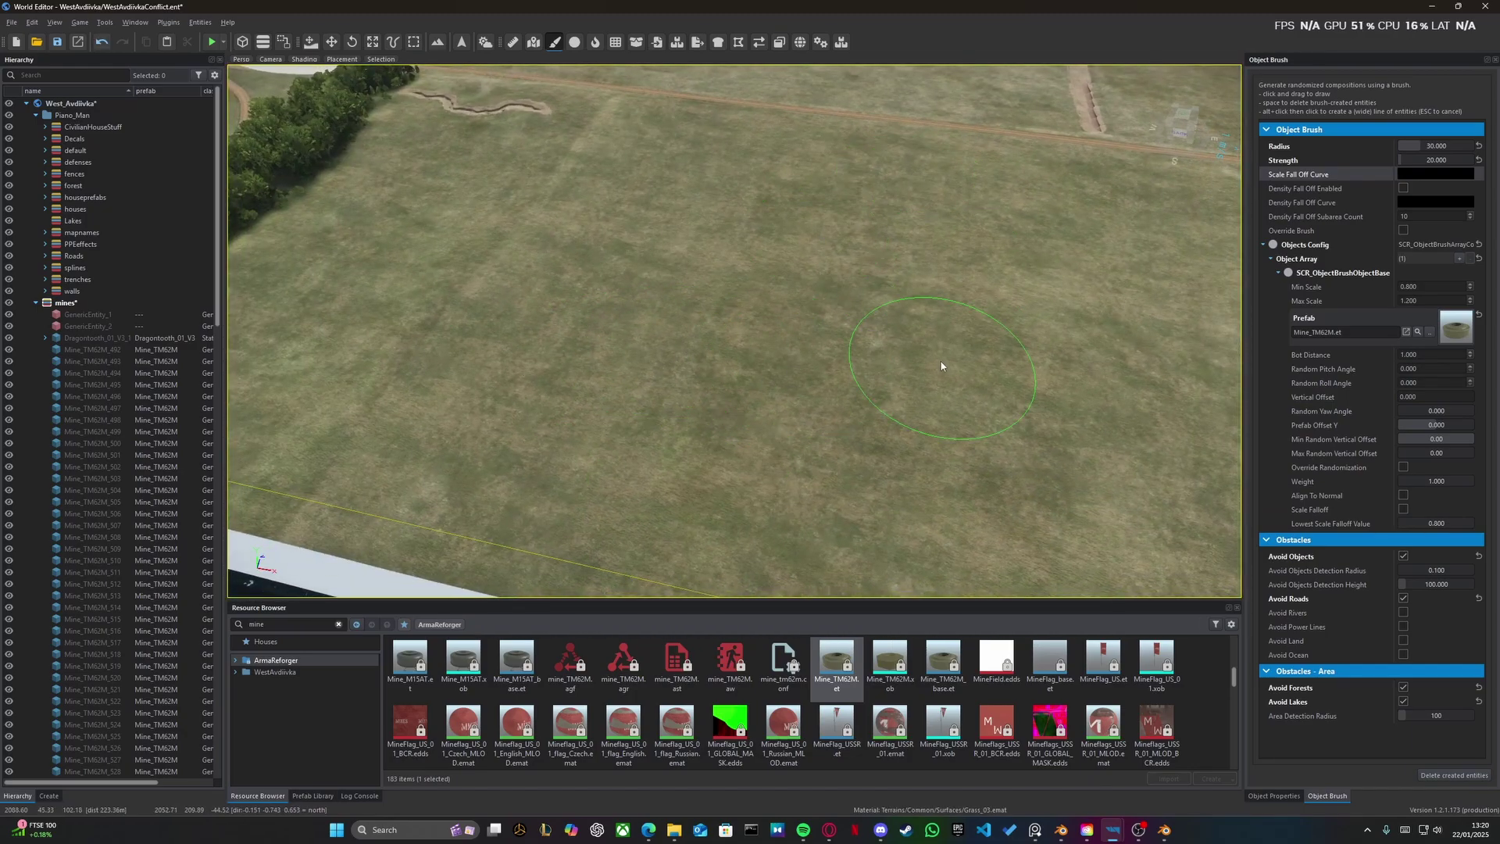
# - Extend the TM62M minefield over the fields across the dirt road, between the long trenches and the bright green strips
pyautogui.moveTo(941, 366)
pyautogui.mouseDown(button='right')
pyautogui.moveTo(934, 329)
pyautogui.moveTo(938, 391)
pyautogui.moveTo(963, 371)
pyautogui.mouseUp(button='right')
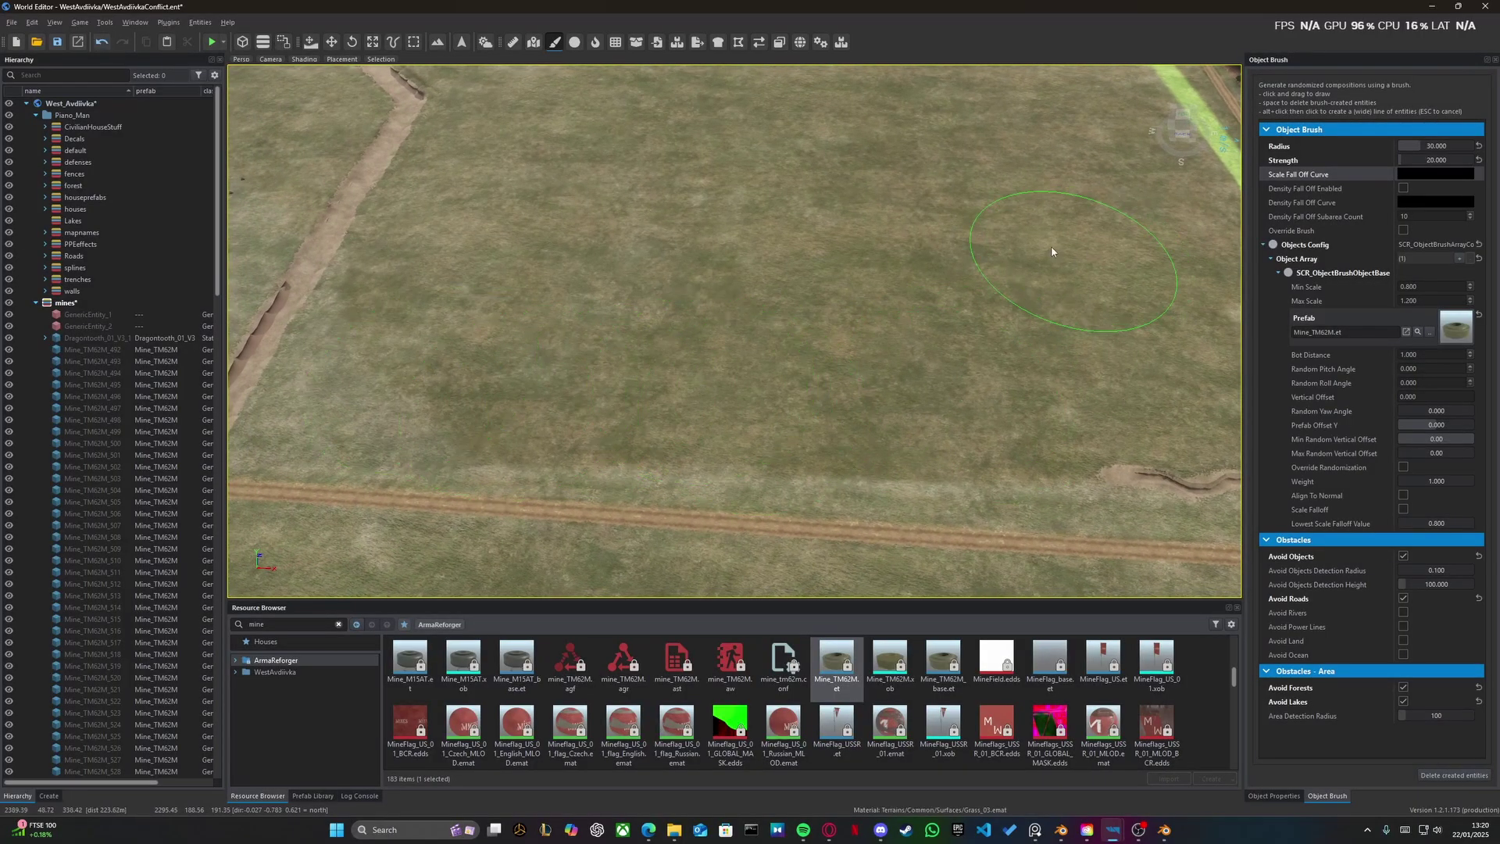
pyautogui.moveTo(1006, 382); pyautogui.dragTo(557, 296, button='right')
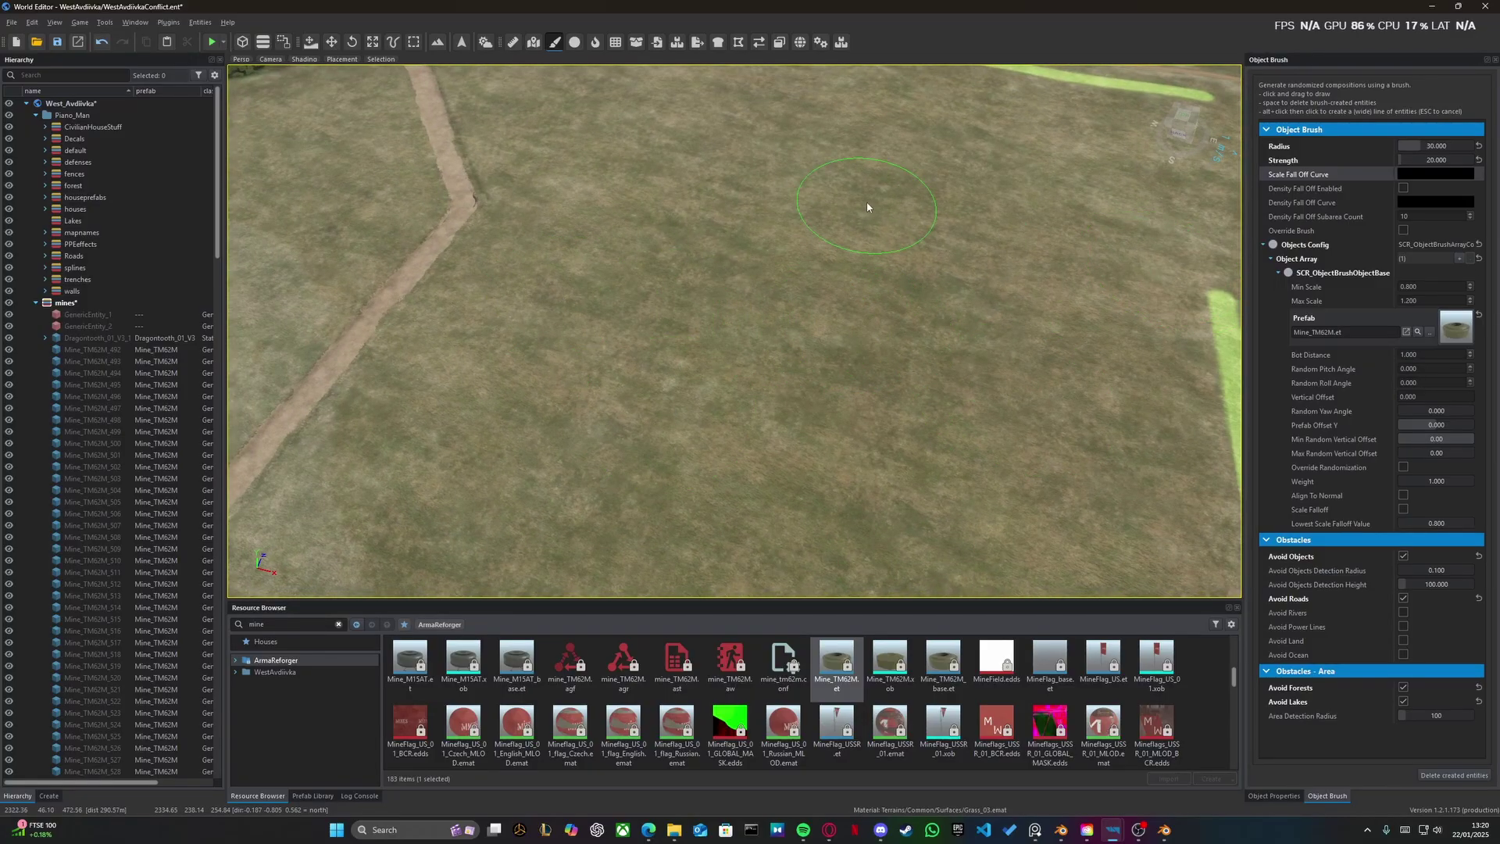
pyautogui.moveTo(552, 142); pyautogui.dragTo(541, 194, button='right')
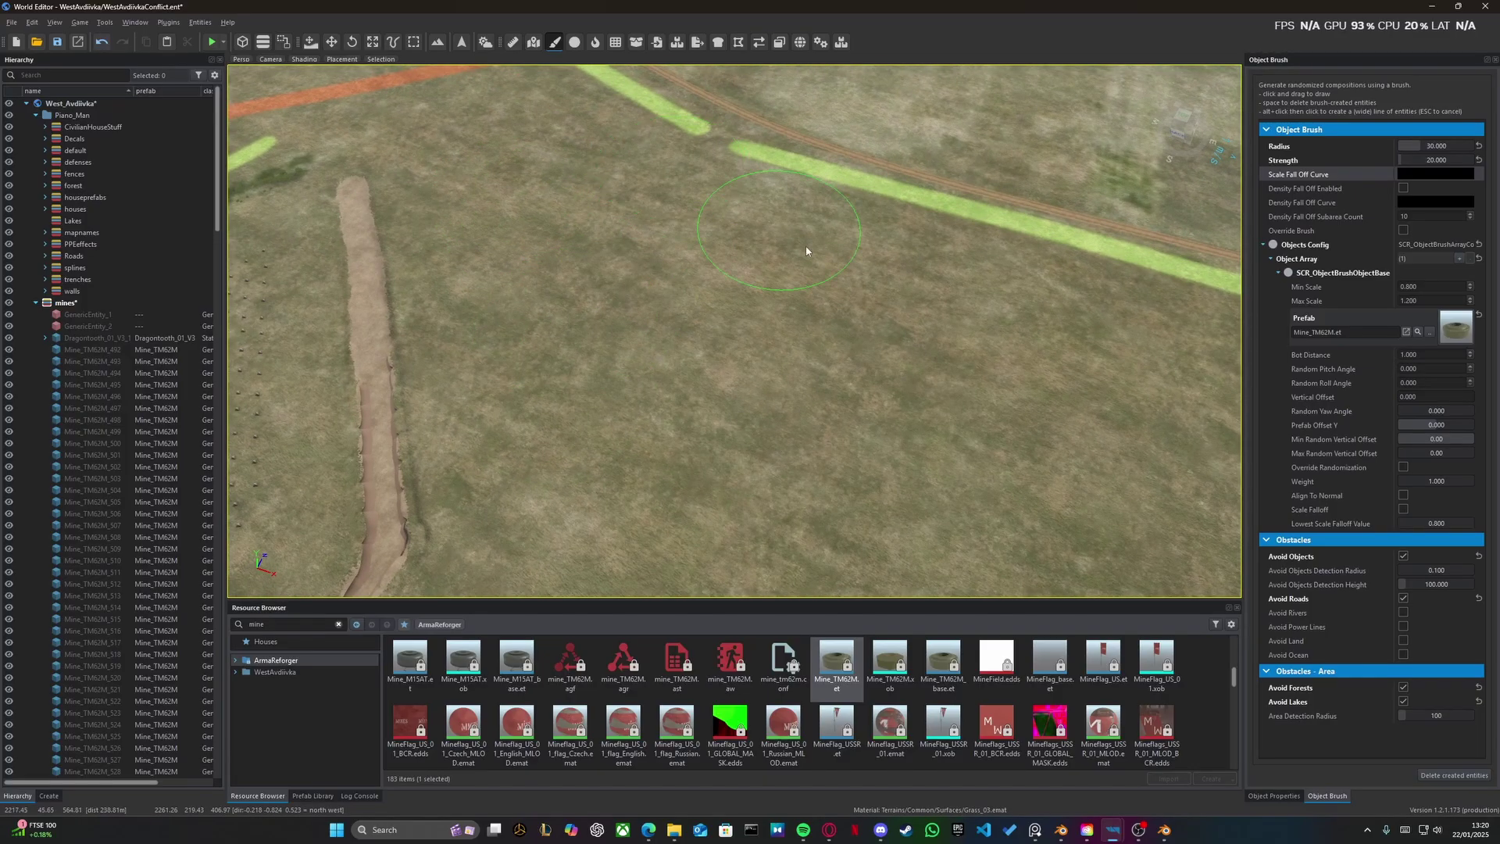
pyautogui.press('d')
pyautogui.moveTo(796, 359); pyautogui.dragTo(803, 320, button='right')
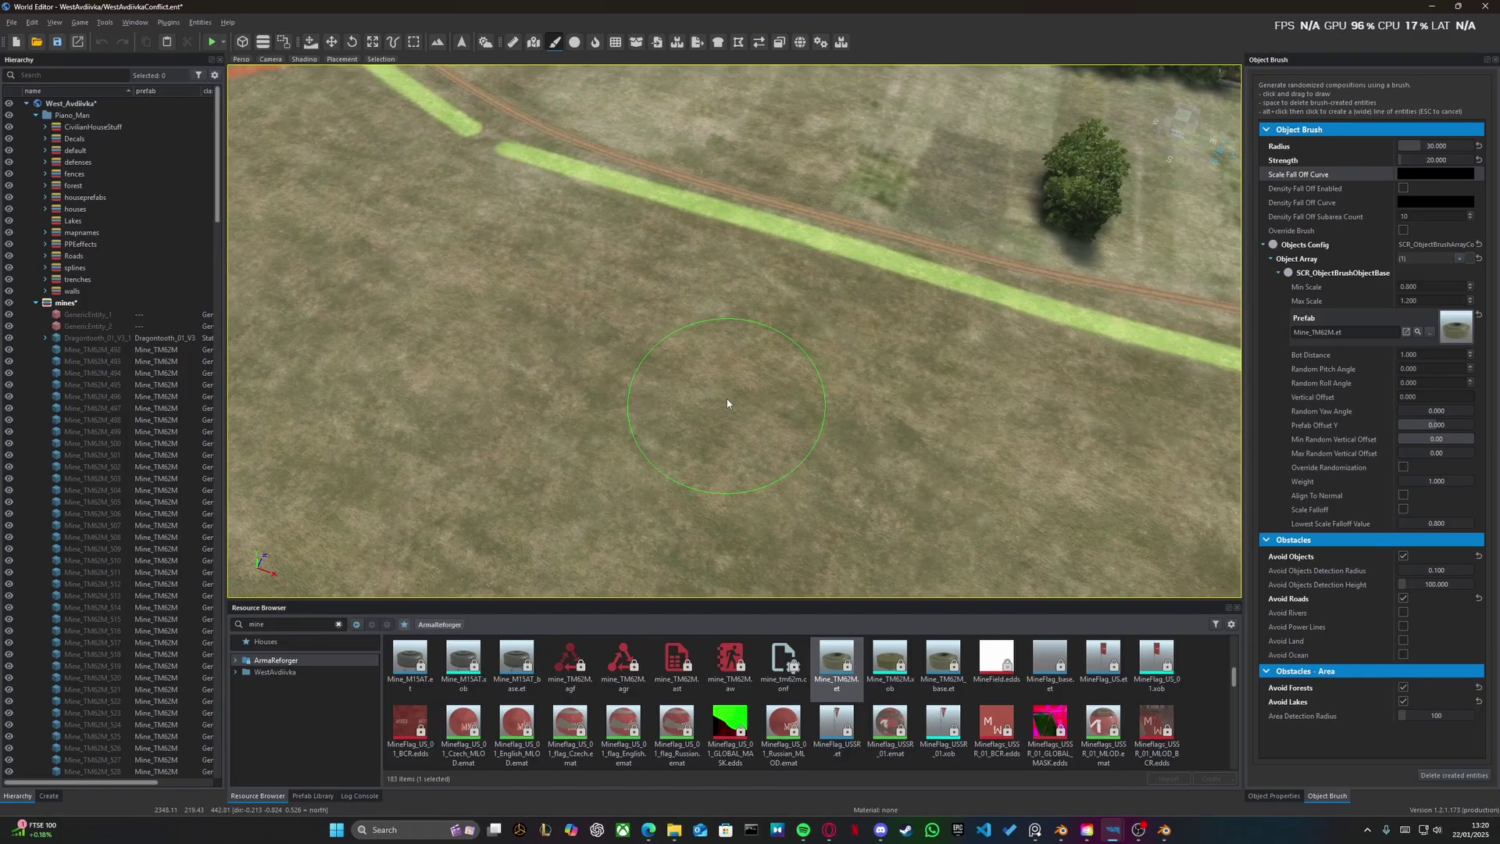
pyautogui.moveTo(726, 403)
pyautogui.mouseDown(button='right')
pyautogui.moveTo(622, 275)
pyautogui.moveTo(490, 281)
pyautogui.moveTo(652, 274)
pyautogui.moveTo(640, 261)
pyautogui.moveTo(656, 332)
pyautogui.mouseUp(button='right')
pyautogui.press('d')
pyautogui.press('w')
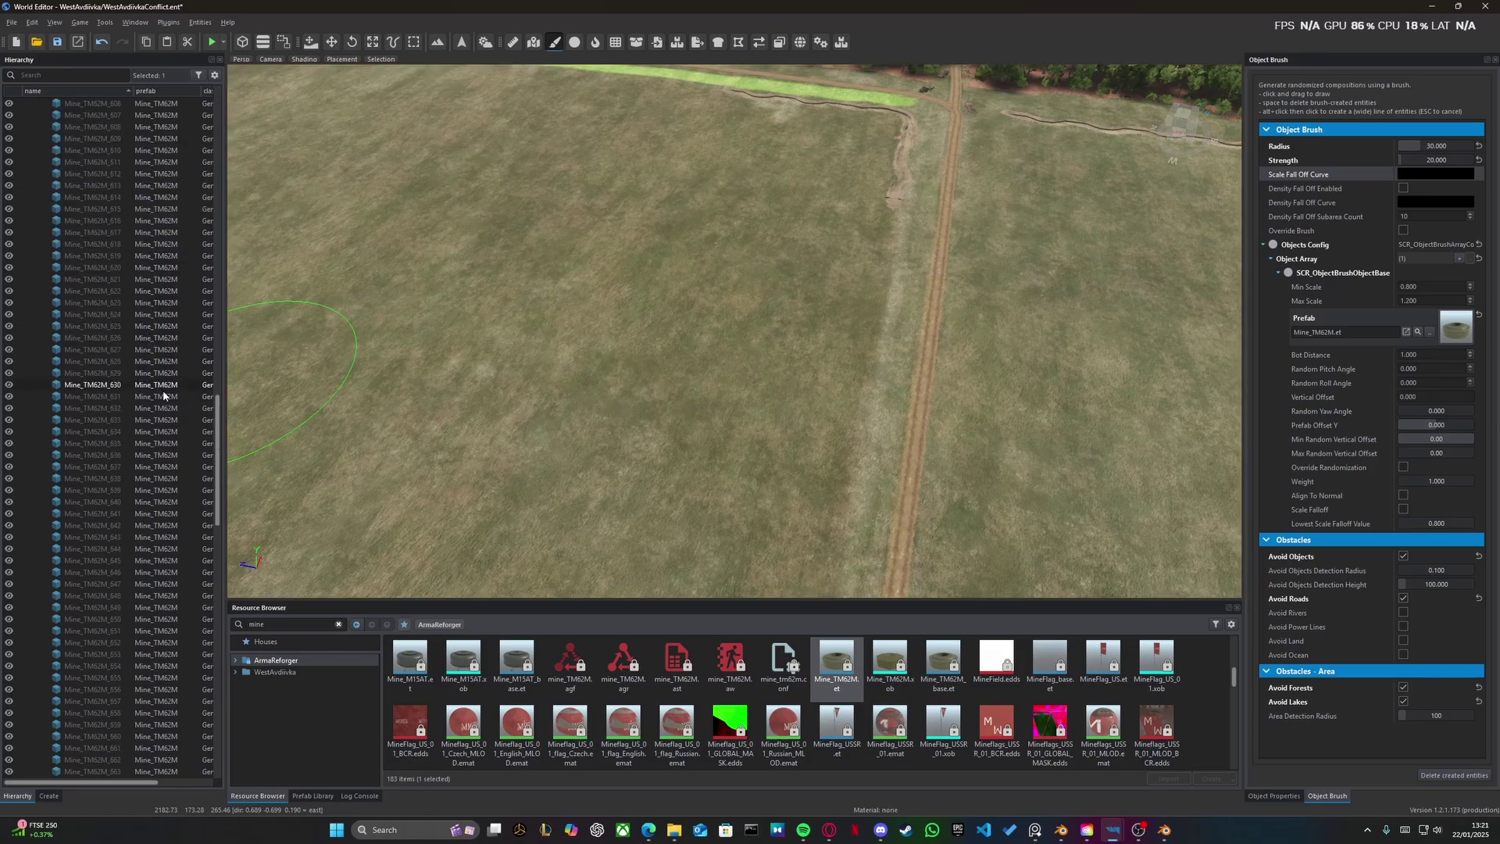
# - Select all the scattered TM62M mines in the mines layer of the hierarchy to highlight their locations
pyautogui.keyDown('shift'); pyautogui.click(102, 445); pyautogui.keyUp('shift')
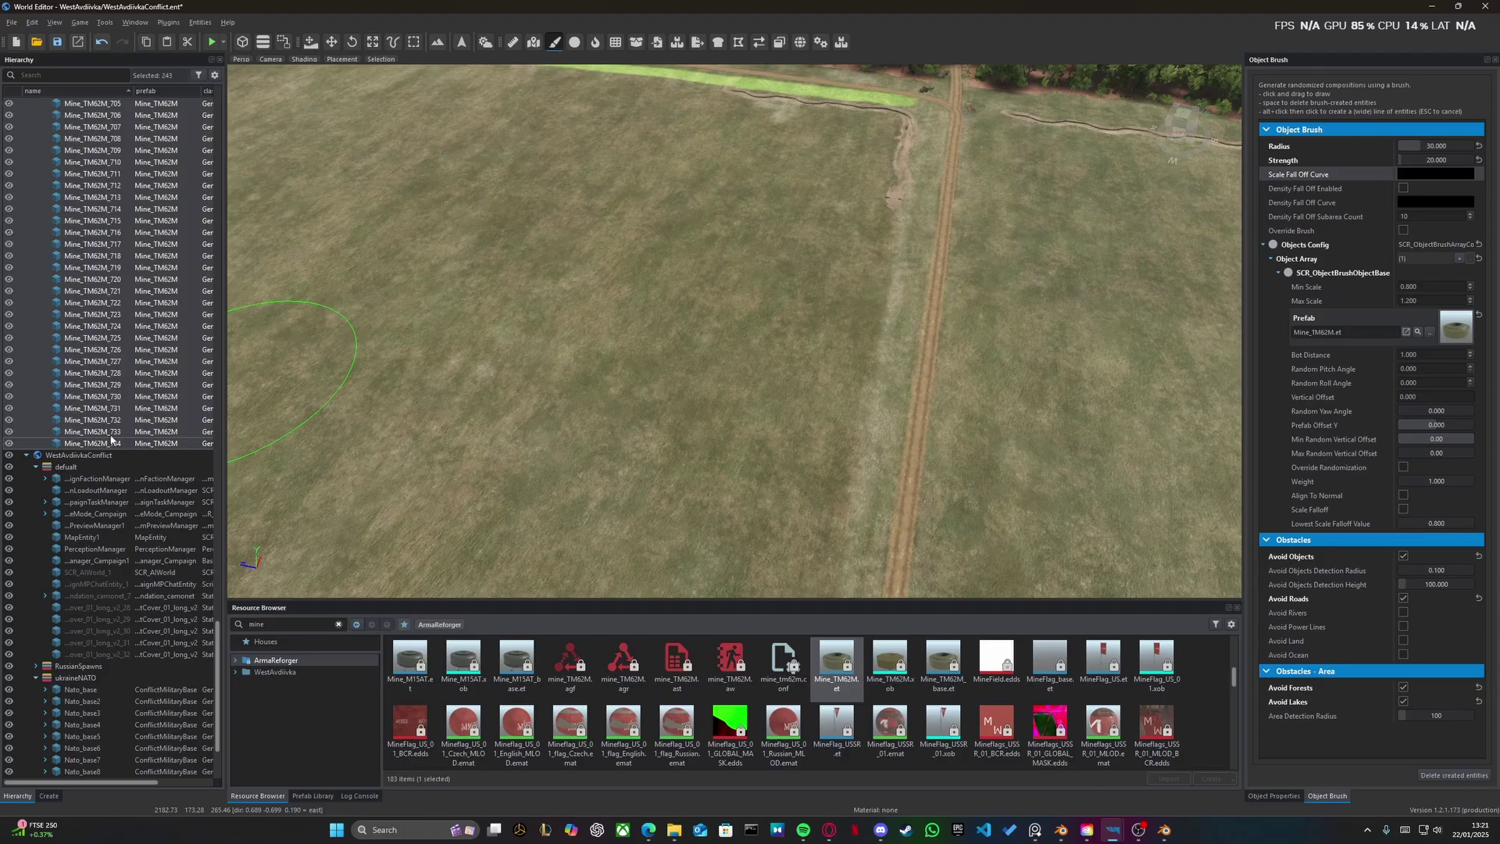
pyautogui.scroll(10, 118, 418)
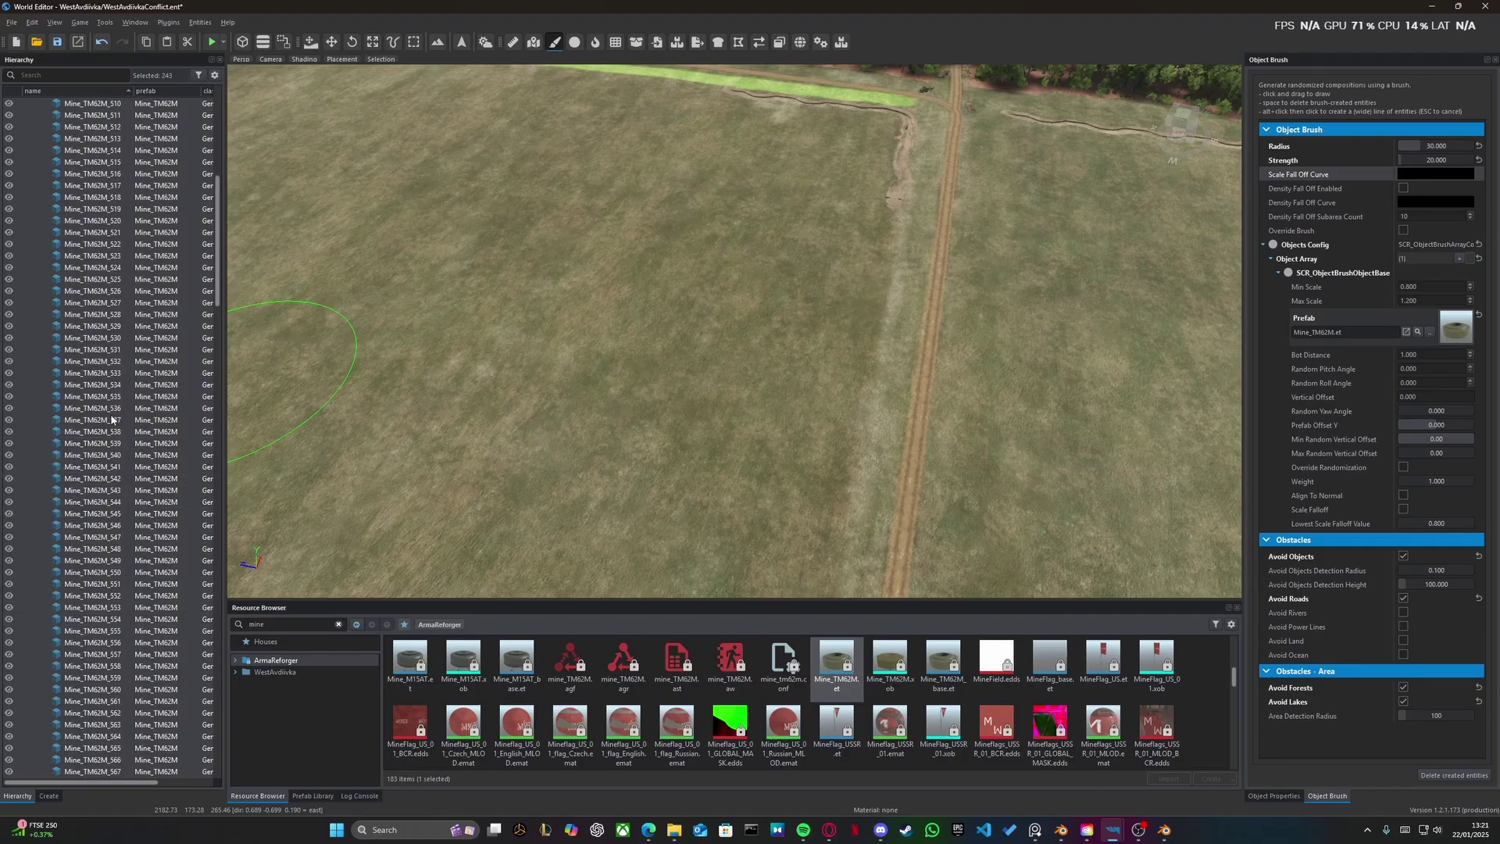
pyautogui.scroll(13, 112, 420)
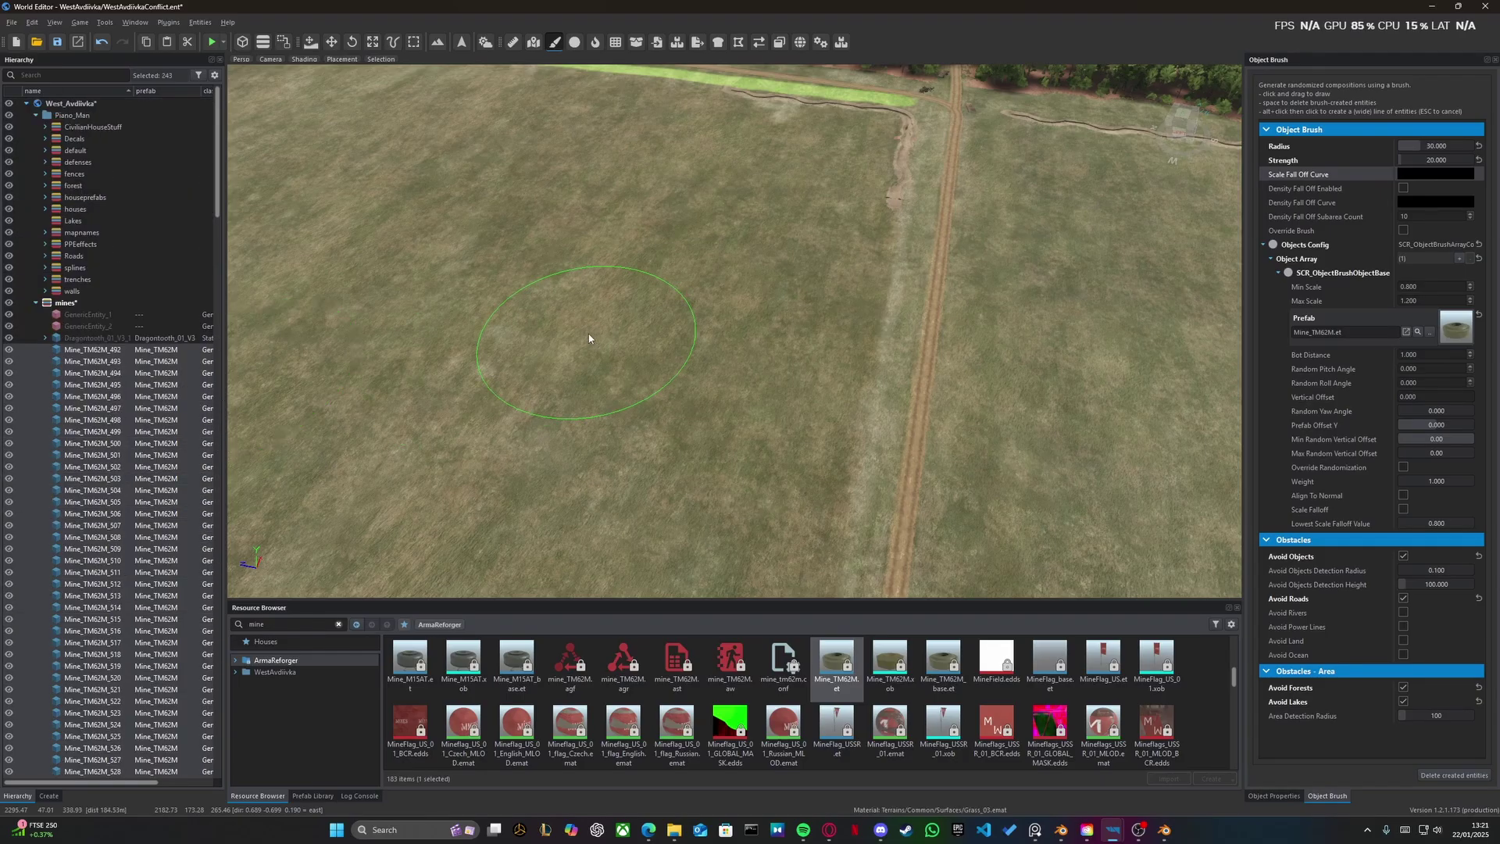
# - Find gaps between the highlighted mines and fill them with more TM62M mines using the Object Brush
pyautogui.press('w')
pyautogui.moveTo(590, 339)
pyautogui.mouseDown(button='right')
pyautogui.moveTo(731, 316)
pyautogui.moveTo(735, 340)
pyautogui.moveTo(738, 309)
pyautogui.moveTo(770, 332)
pyautogui.moveTo(871, 344)
pyautogui.moveTo(887, 363)
pyautogui.moveTo(824, 335)
pyautogui.moveTo(735, 338)
pyautogui.moveTo(781, 297)
pyautogui.moveTo(737, 281)
pyautogui.mouseUp(button='right')
pyautogui.press('a')
pyautogui.press('s')
pyautogui.press('w')
pyautogui.click(820, 339)
pyautogui.press('a')
pyautogui.press('d')
pyautogui.press('d')
pyautogui.moveTo(631, 318)
pyautogui.mouseDown(button='right')
pyautogui.moveTo(700, 339)
pyautogui.moveTo(687, 352)
pyautogui.moveTo(652, 317)
pyautogui.moveTo(629, 320)
pyautogui.moveTo(631, 336)
pyautogui.moveTo(750, 369)
pyautogui.moveTo(887, 371)
pyautogui.moveTo(864, 383)
pyautogui.mouseUp(button='right')
pyautogui.press('w')
pyautogui.click(700, 369)
# - Examine how densely the highlighted mines are spread over the fields around the trenches and green strips
pyautogui.press('d')
pyautogui.moveTo(679, 381)
pyautogui.mouseDown(button='right')
pyautogui.moveTo(712, 384)
pyautogui.moveTo(563, 384)
pyautogui.moveTo(653, 380)
pyautogui.moveTo(686, 356)
pyautogui.moveTo(669, 353)
pyautogui.moveTo(812, 352)
pyautogui.moveTo(1141, 305)
pyautogui.mouseUp(button='right')
pyautogui.press('a')
pyautogui.press('w')
pyautogui.press('d')
pyautogui.press('a')
pyautogui.press('d')
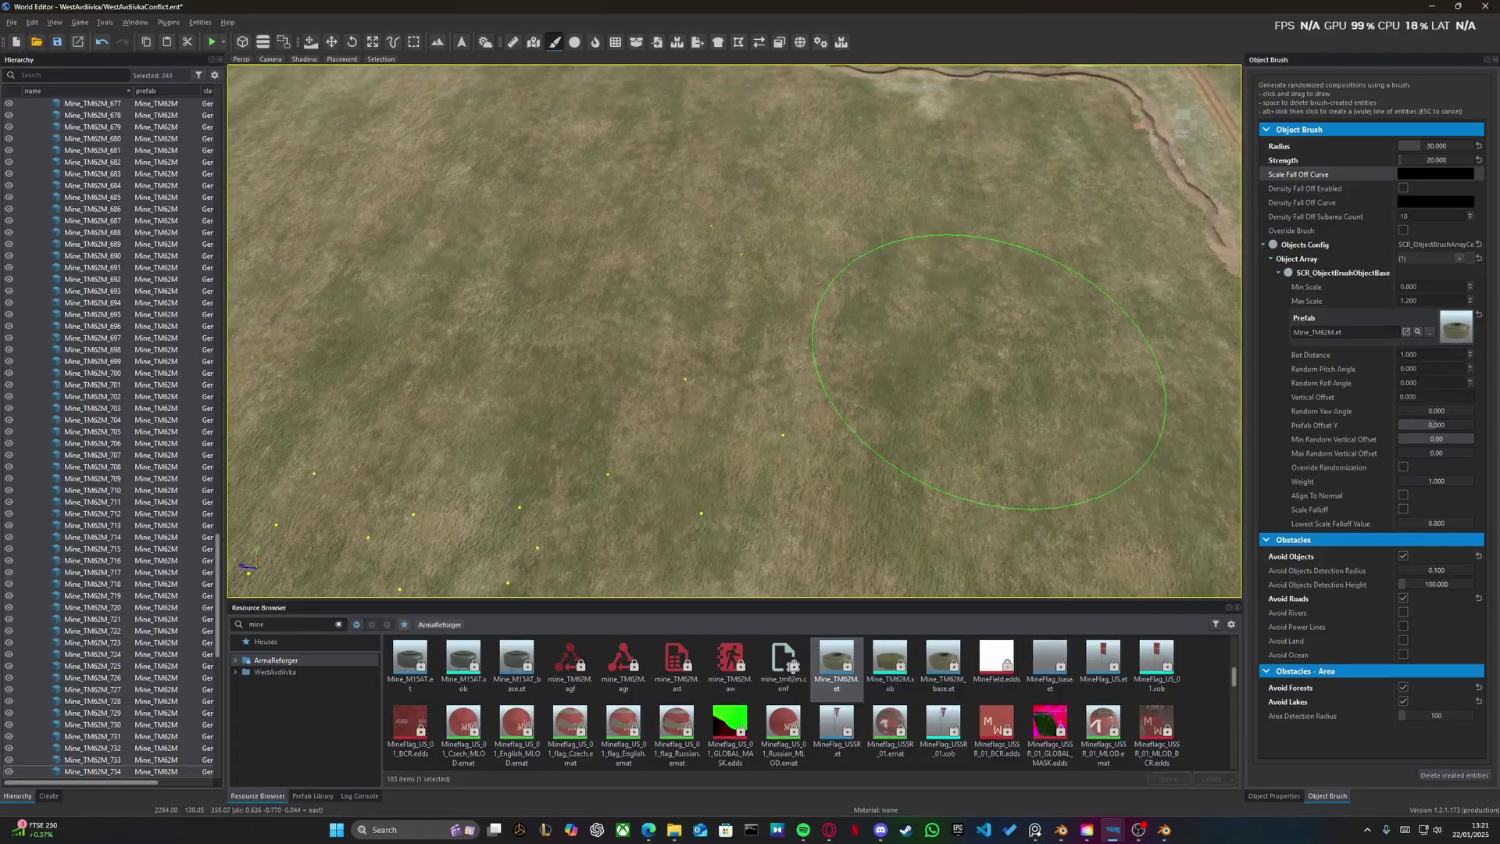
pyautogui.moveTo(988, 371); pyautogui.dragTo(867, 367, button='right')
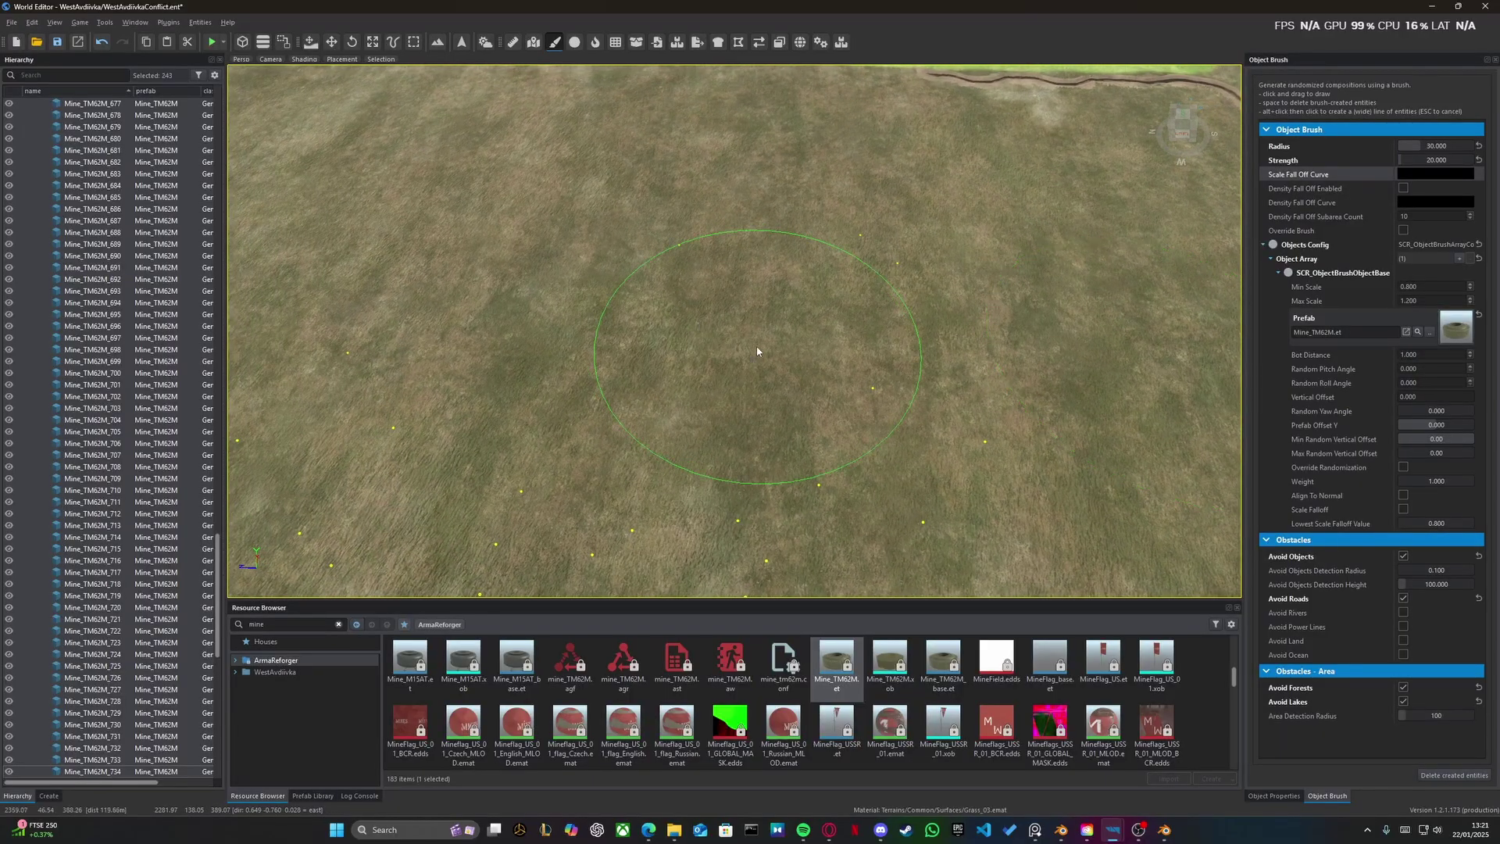
pyautogui.press('d')
pyautogui.moveTo(676, 344)
pyautogui.mouseDown(button='right')
pyautogui.moveTo(683, 332)
pyautogui.moveTo(652, 344)
pyautogui.moveTo(649, 309)
pyautogui.moveTo(586, 312)
pyautogui.moveTo(579, 363)
pyautogui.moveTo(496, 375)
pyautogui.mouseUp(button='right')
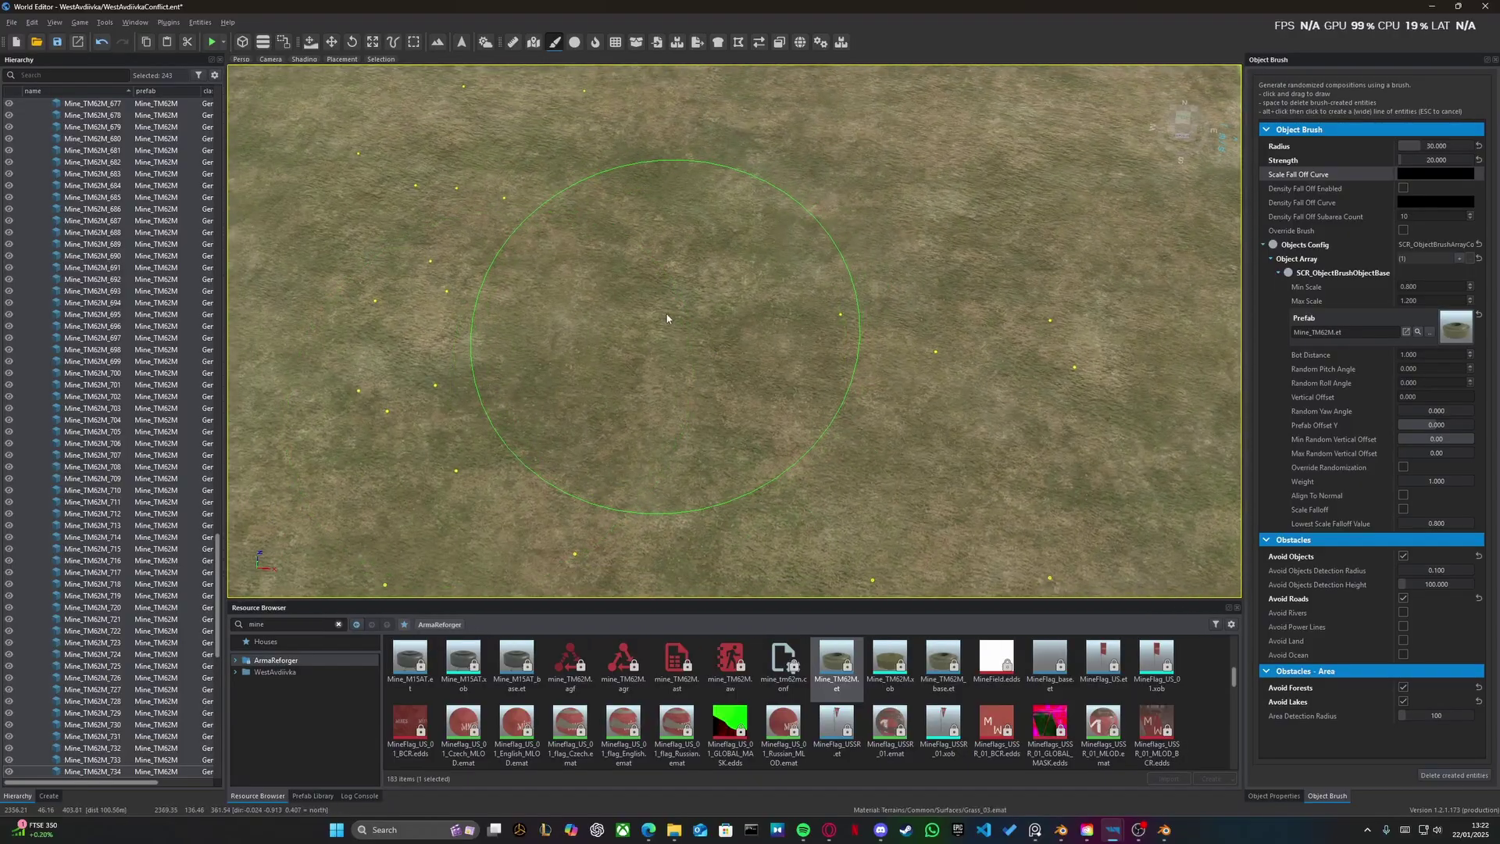
# - Reselect every TM62M mine in the mines layer, from the last one up to Mine_TM62M_492, including the newly painted ones
pyautogui.scroll(-4, 725, 317)
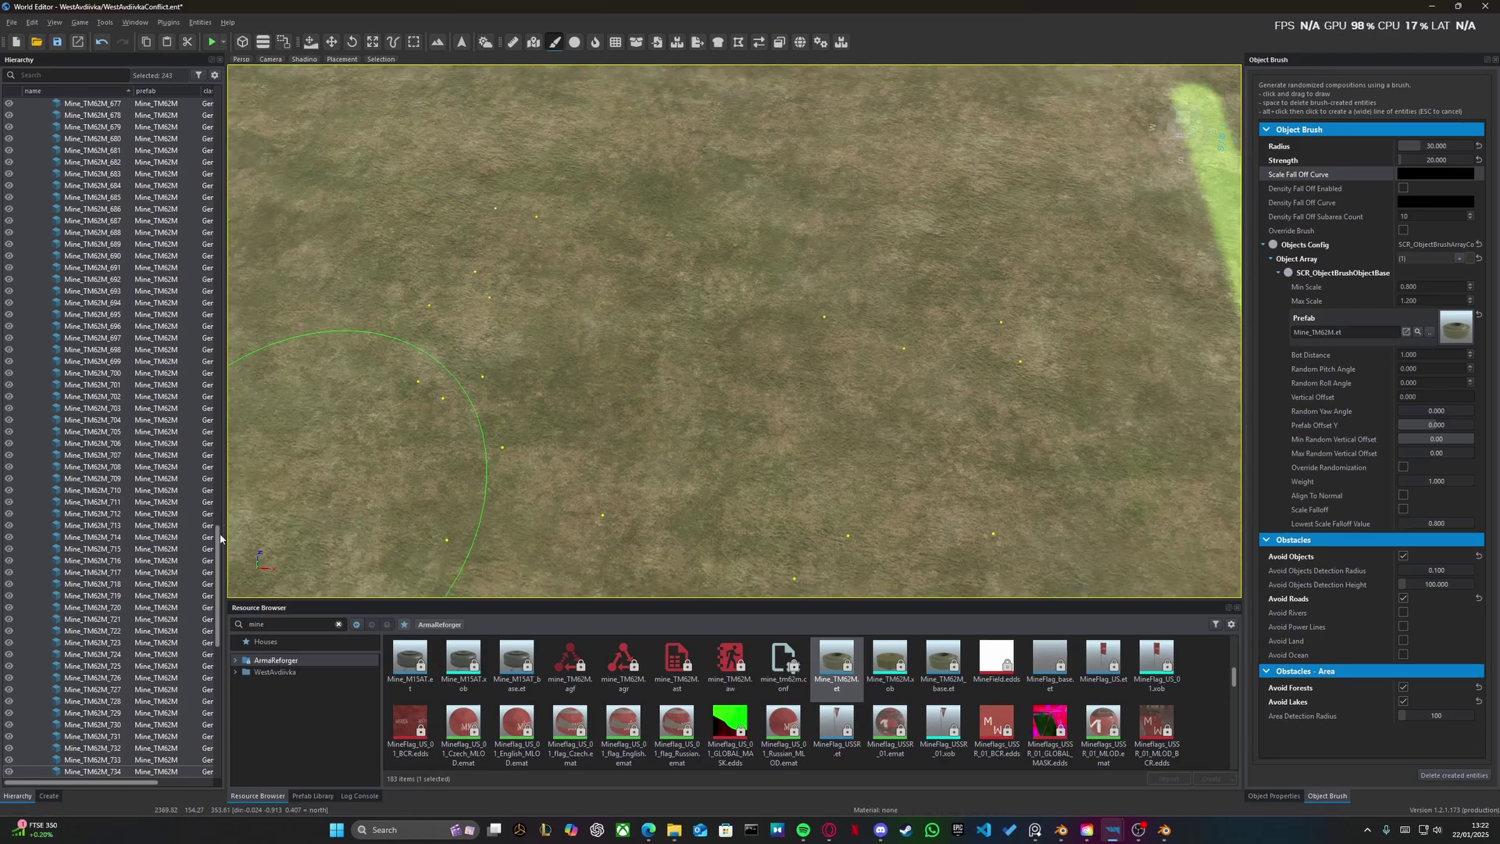
pyautogui.moveTo(218, 538); pyautogui.dragTo(219, 606)
pyautogui.keyDown('shift'); pyautogui.click(142, 398); pyautogui.keyUp('shift')
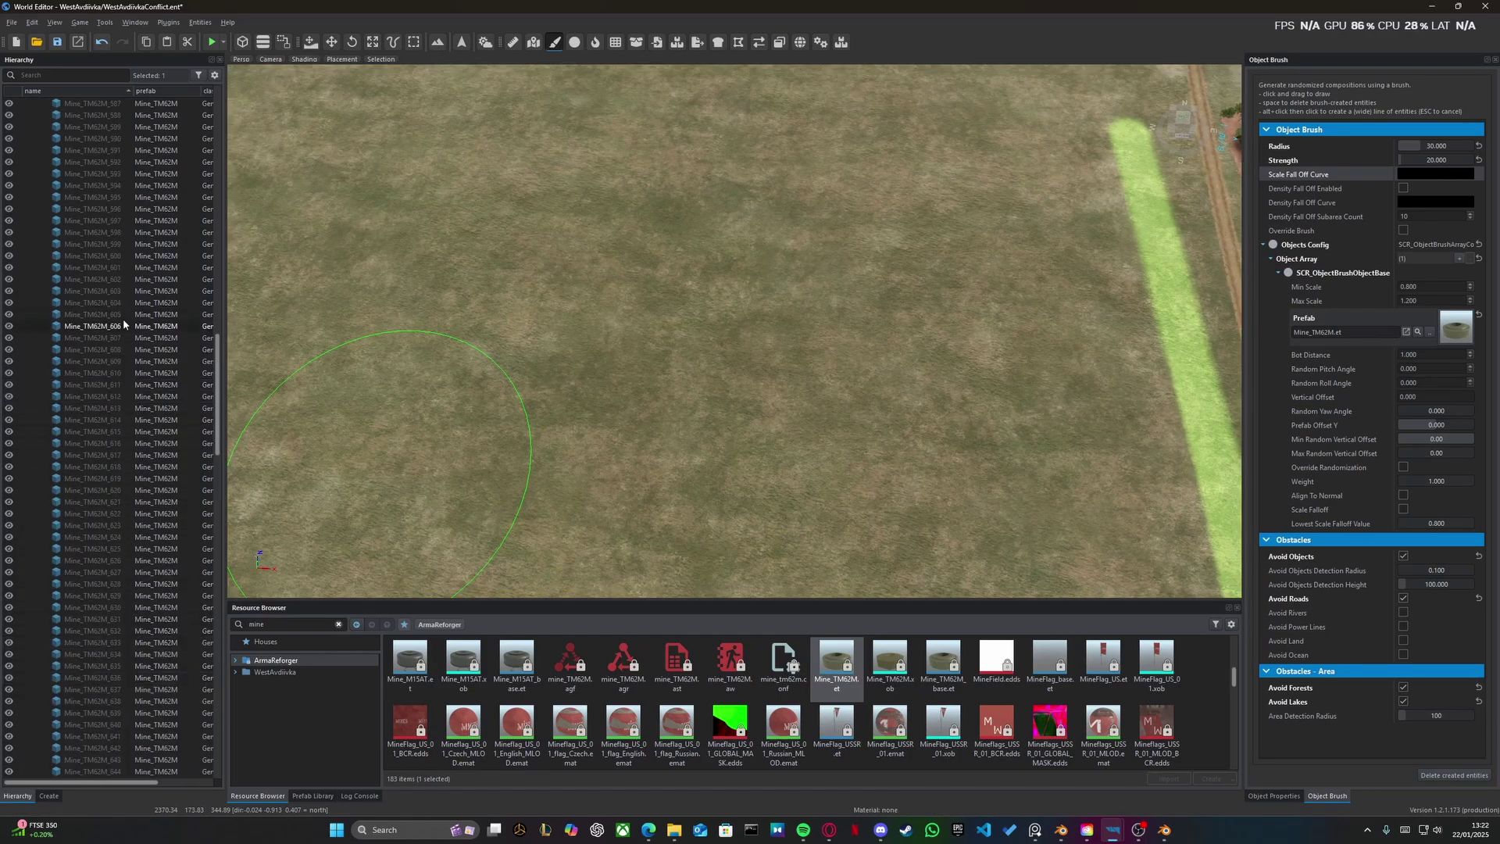
pyautogui.scroll(20, 124, 327)
pyautogui.keyDown('shift'); pyautogui.click(105, 349); pyautogui.keyUp('shift')
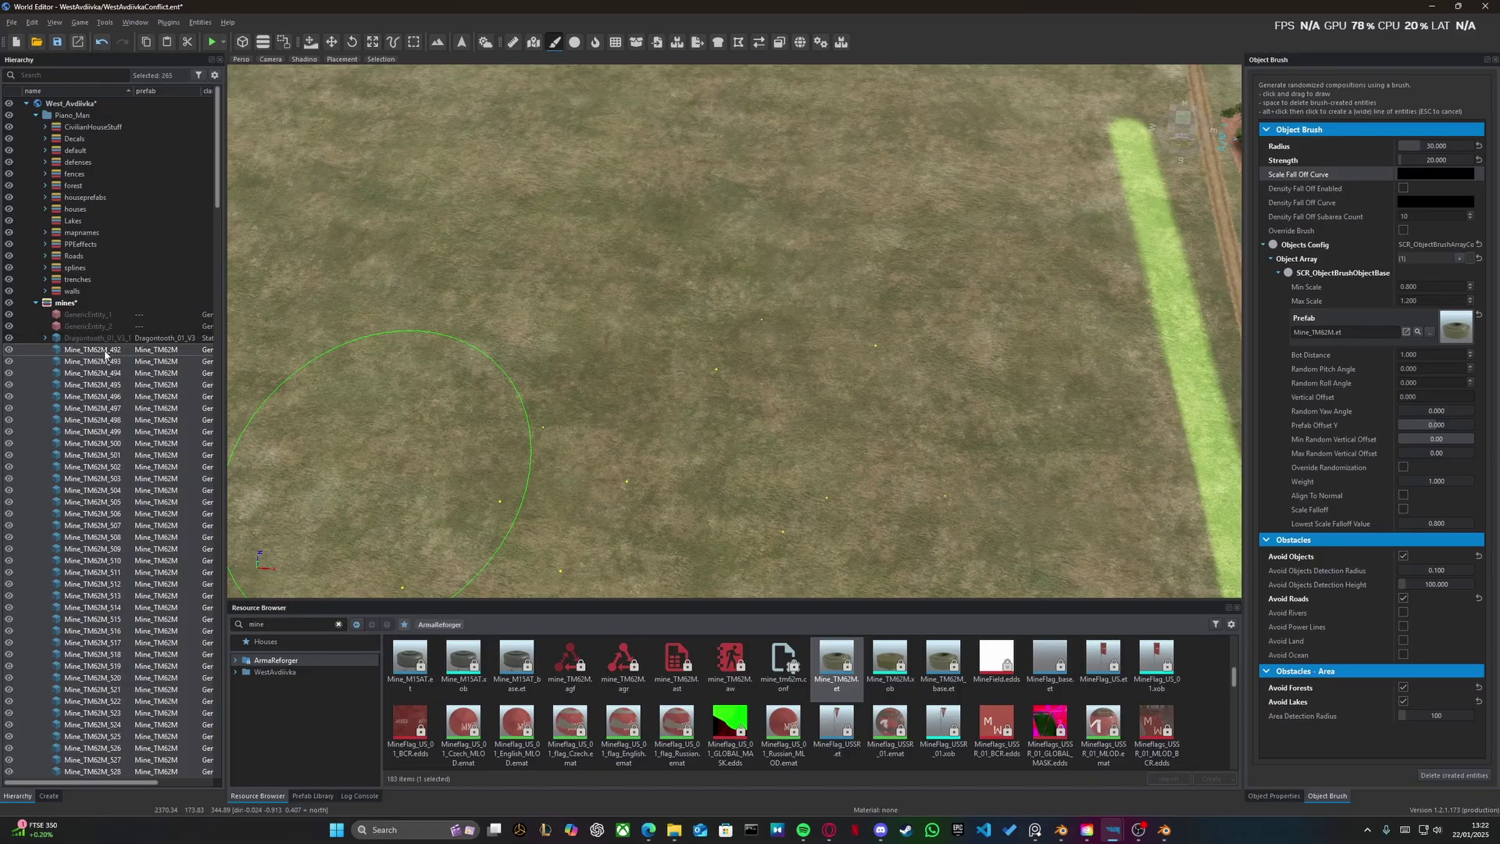
# - Check the selected mines' coverage on both sides of the dirt track and save the world
pyautogui.moveTo(737, 414); pyautogui.dragTo(734, 412, button='right')
pyautogui.press('d')
pyautogui.press('a')
pyautogui.press('d')
pyautogui.press('w')
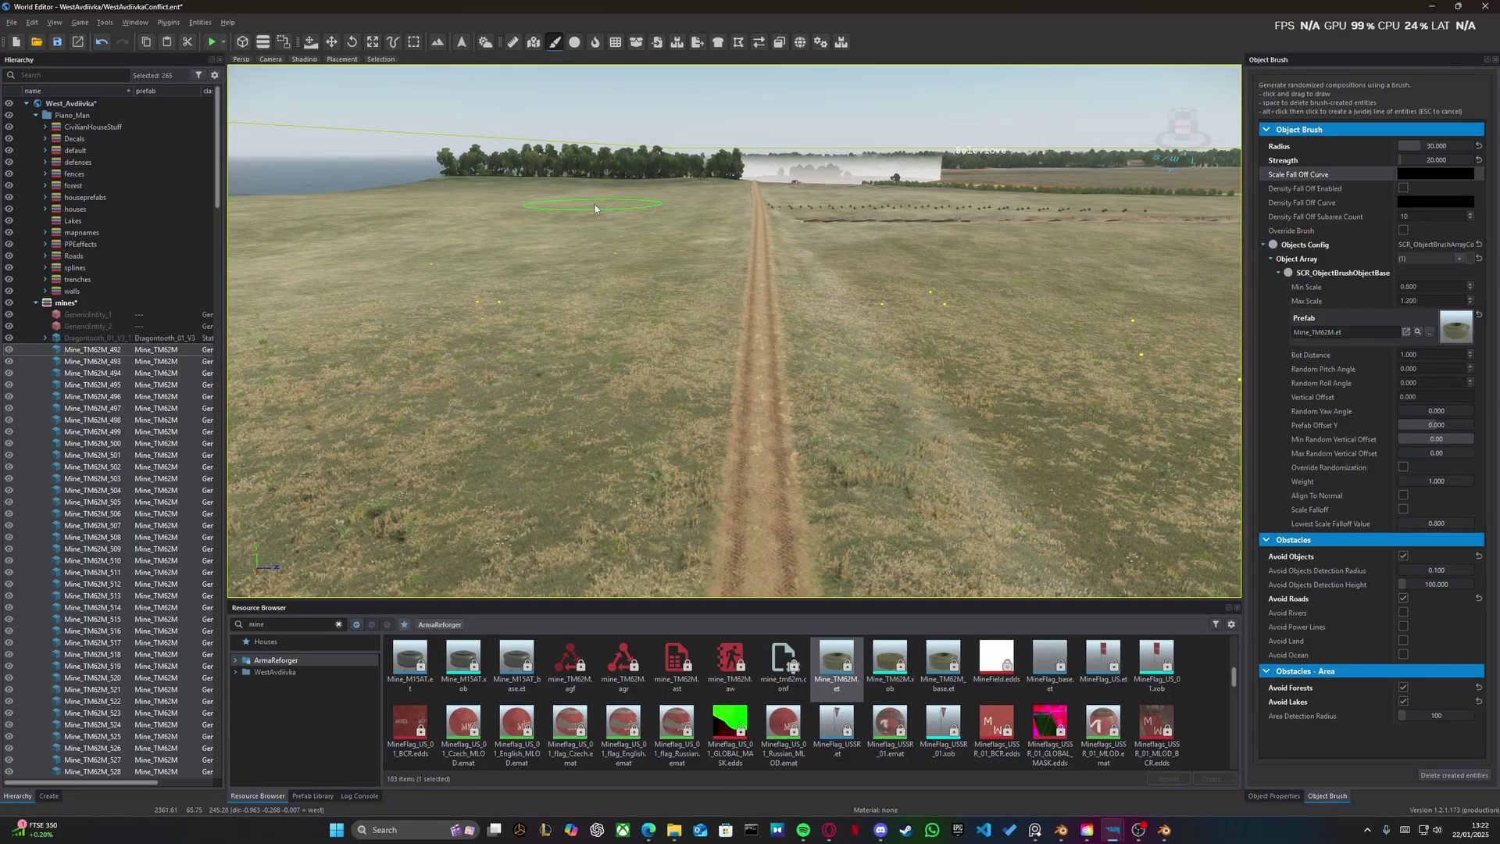
pyautogui.press('s')
pyautogui.moveTo(783, 382)
pyautogui.mouseDown(button='right')
pyautogui.moveTo(860, 430)
pyautogui.moveTo(1055, 461)
pyautogui.mouseUp(button='right')
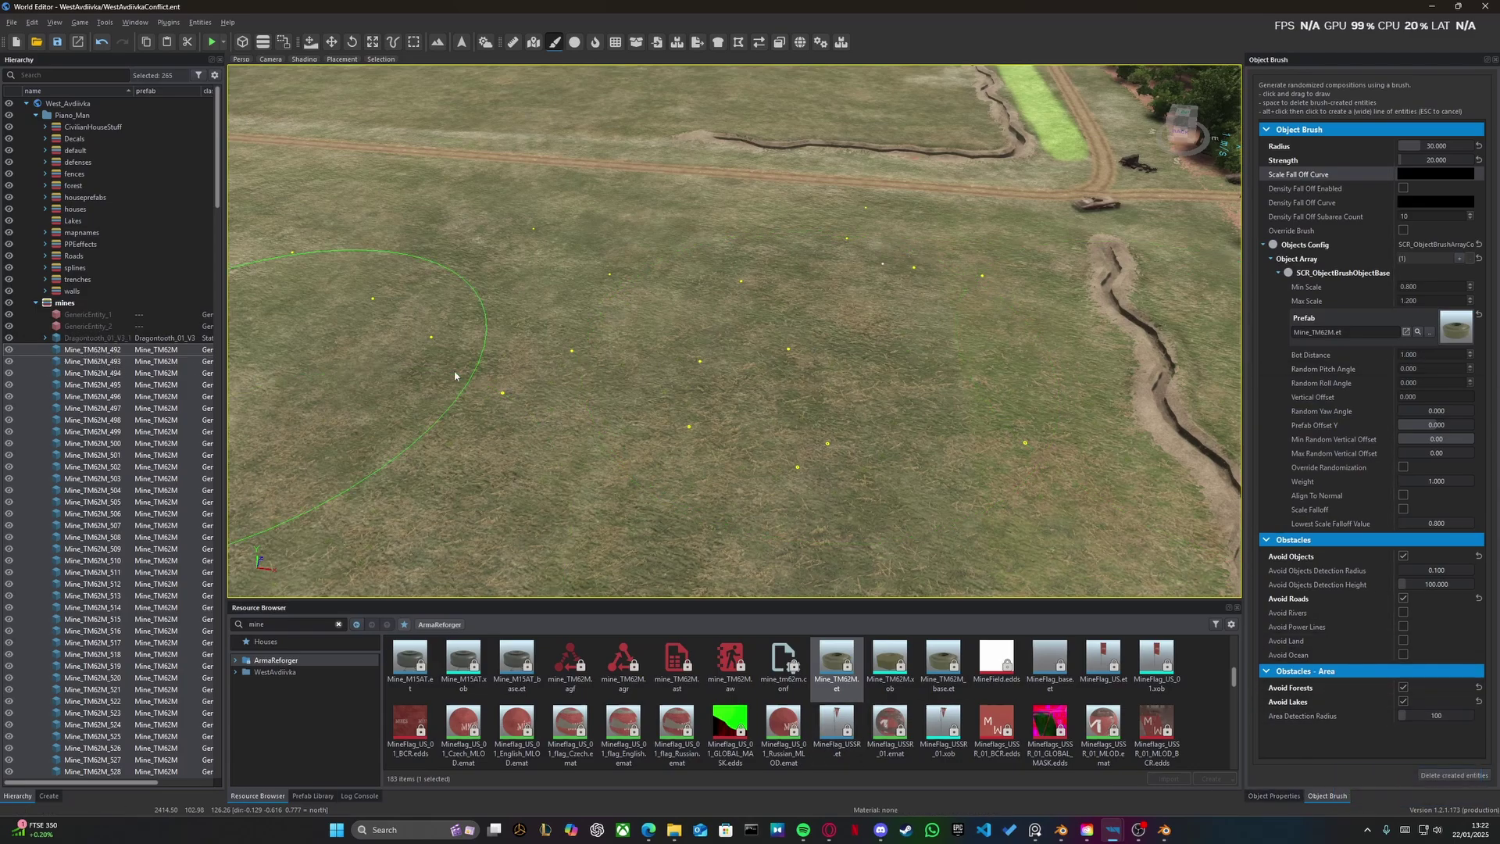
# - Open the selected mines' object properties and enable TRIGGER ALIVE in their BaseTriggerComponent
pyautogui.click(1265, 796)
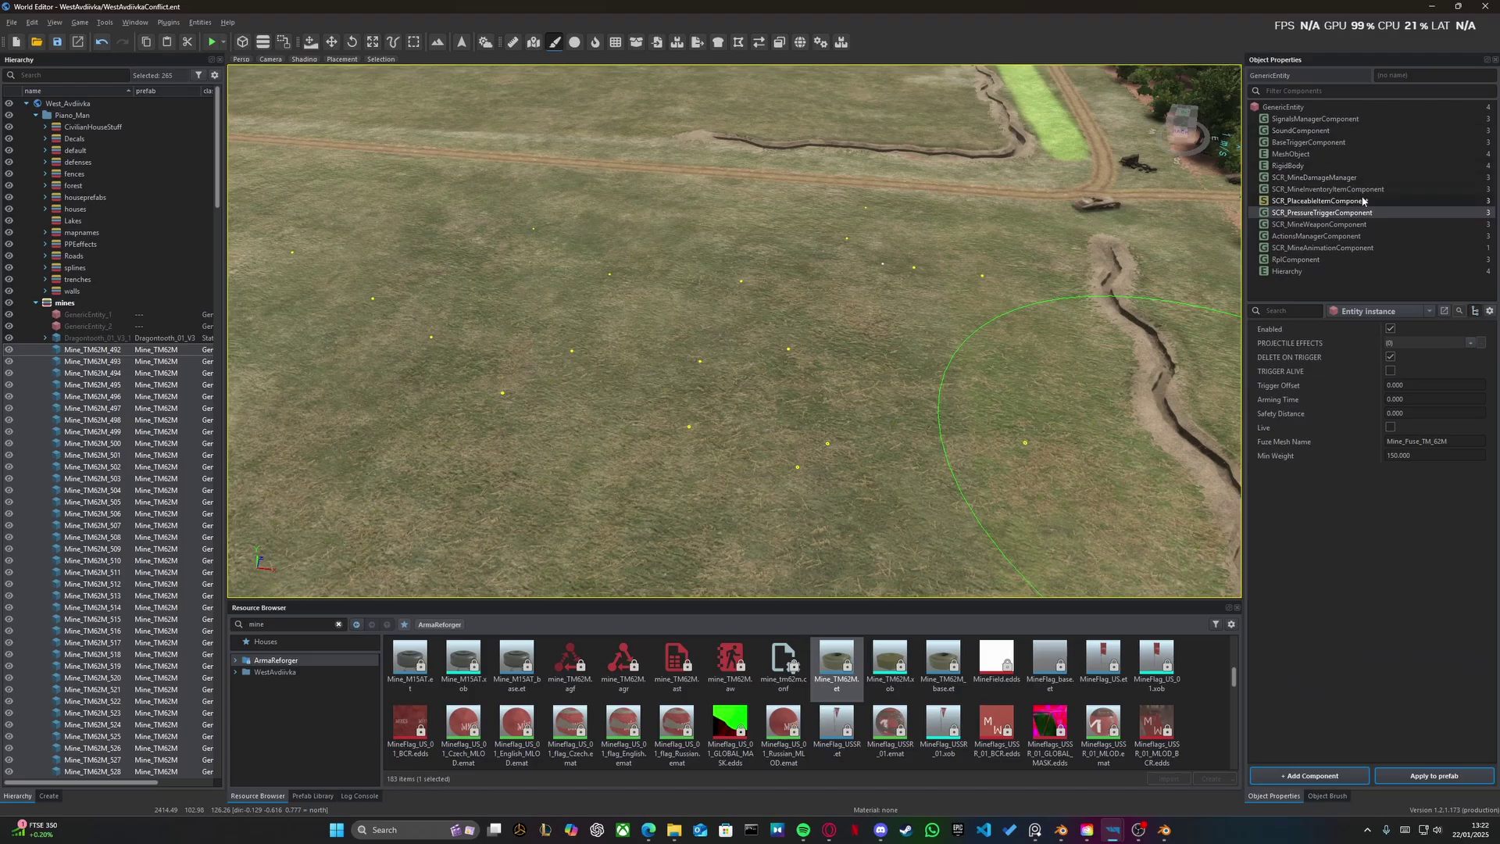
pyautogui.press('w')
pyautogui.moveTo(611, 328); pyautogui.dragTo(602, 333, button='right')
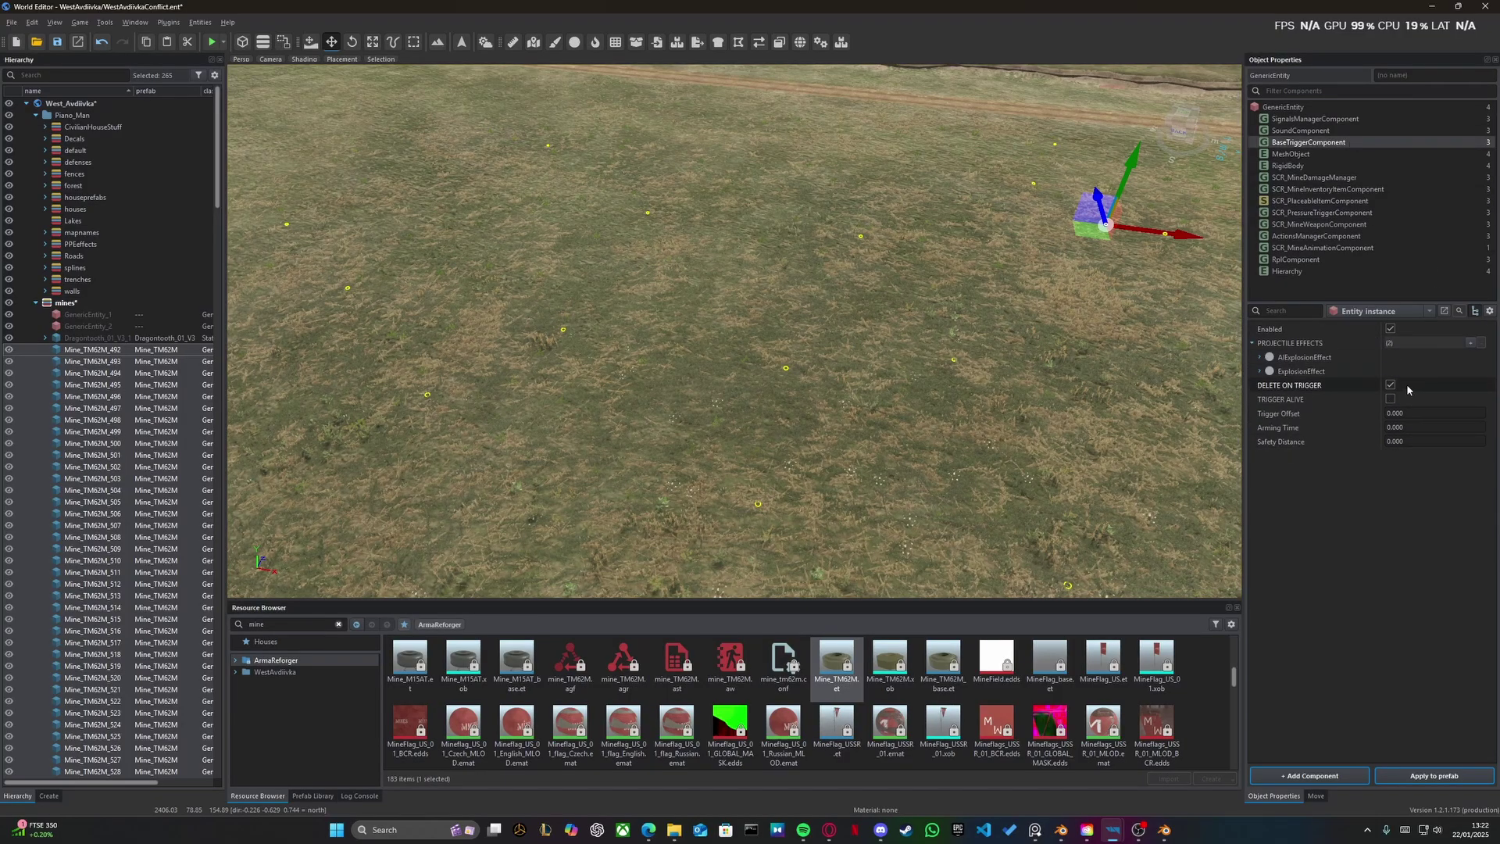
# - Inspect the minefield around the dirt track and trenches to find a viewpoint for the play test
pyautogui.press('s')
pyautogui.moveTo(734, 331); pyautogui.dragTo(954, 352, button='right')
pyautogui.press('w')
pyautogui.press('w')
pyautogui.press('s')
pyautogui.press('w')
pyautogui.press('w')
pyautogui.press('s')
pyautogui.press('w')
pyautogui.press('s')
pyautogui.moveTo(781, 328); pyautogui.dragTo(924, 327, button='right')
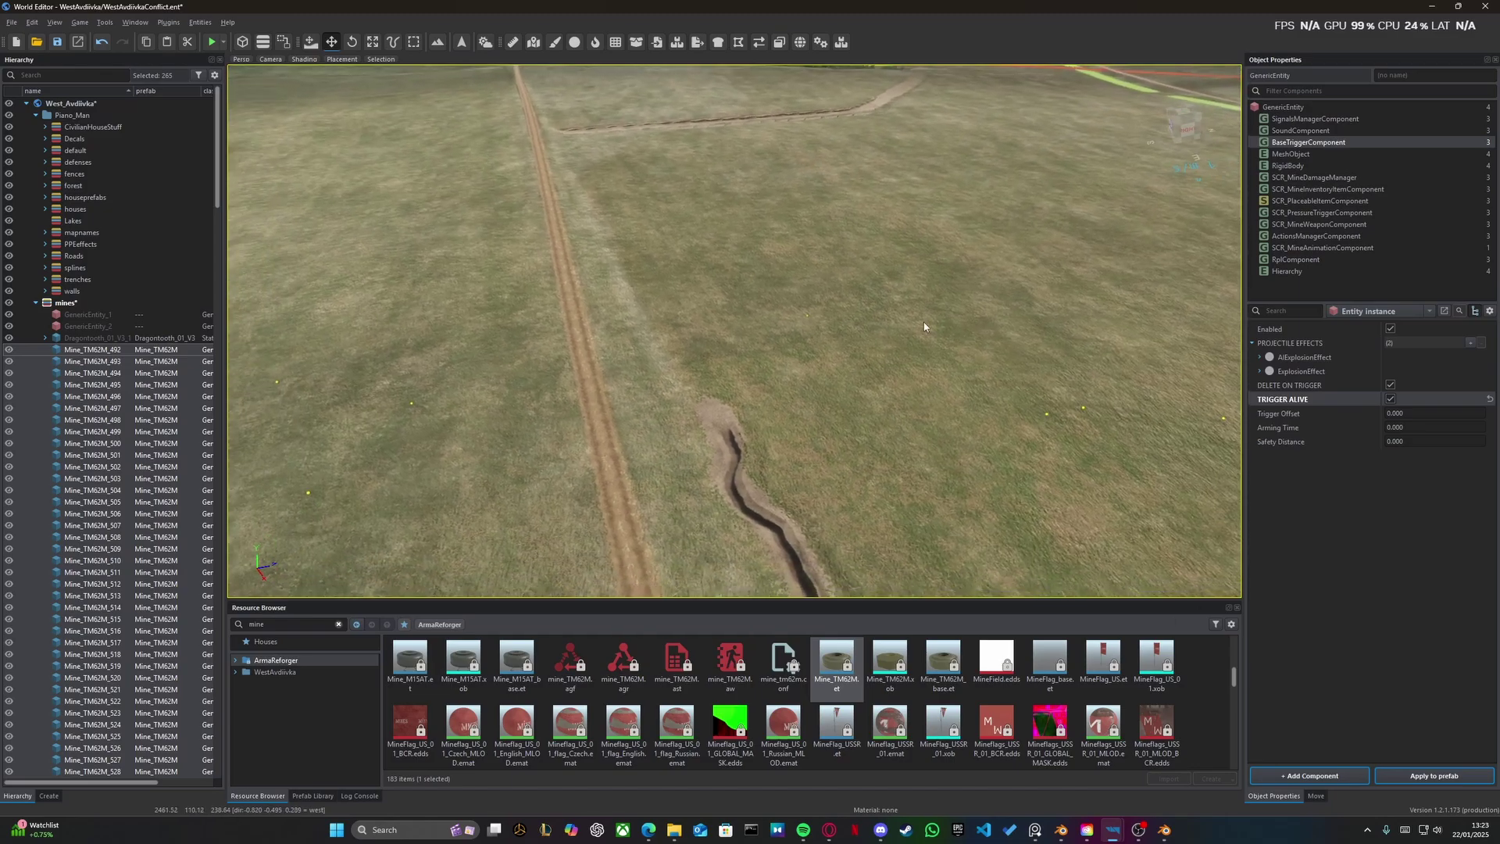
# - Start the play test, switch to Game Master mode and go to the mined field beside the dirt track
pyautogui.click(212, 42)
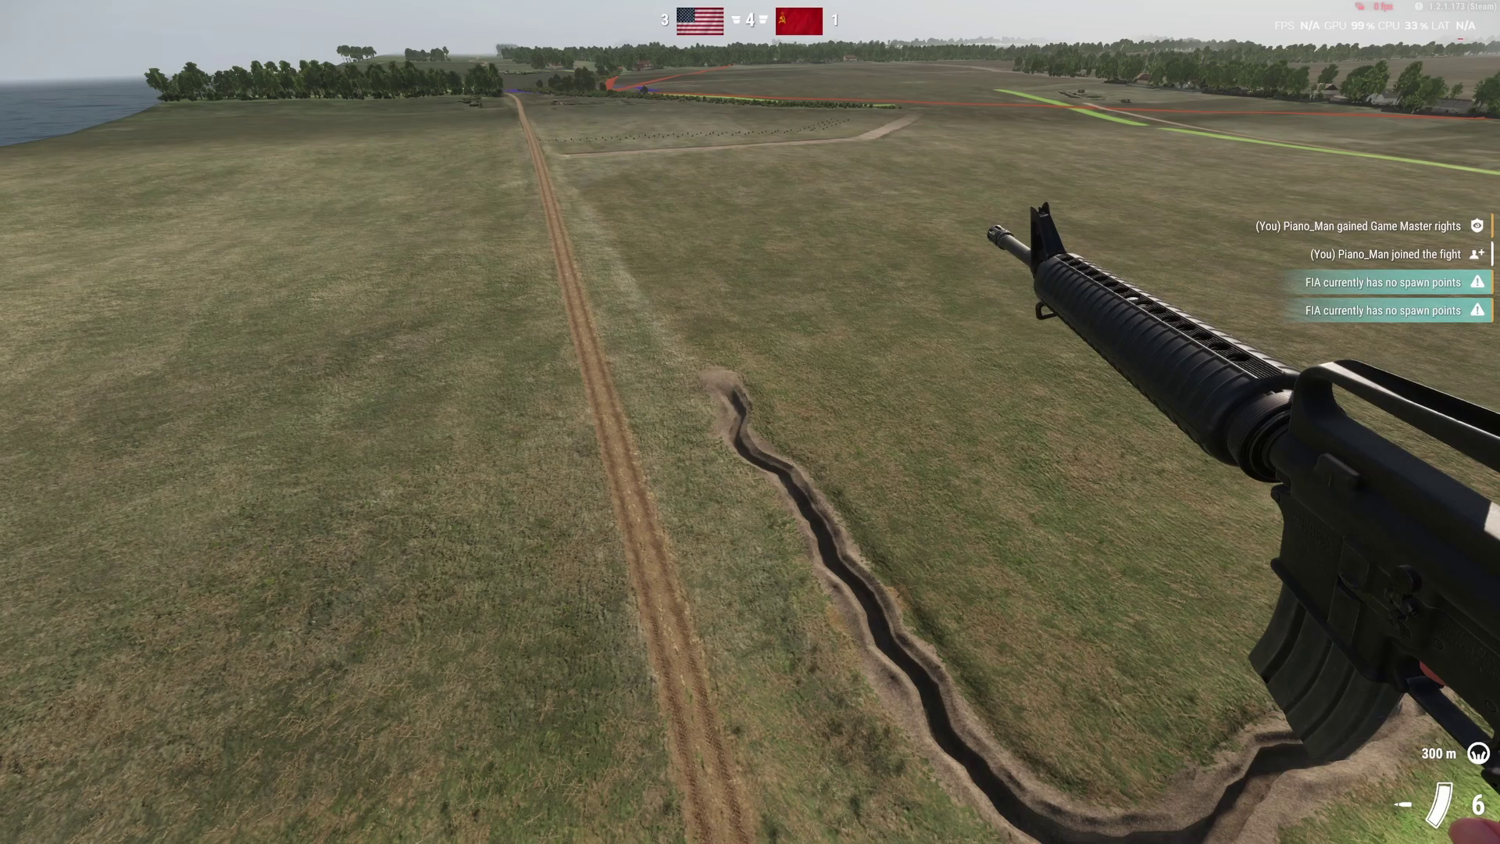
pyautogui.press('y')
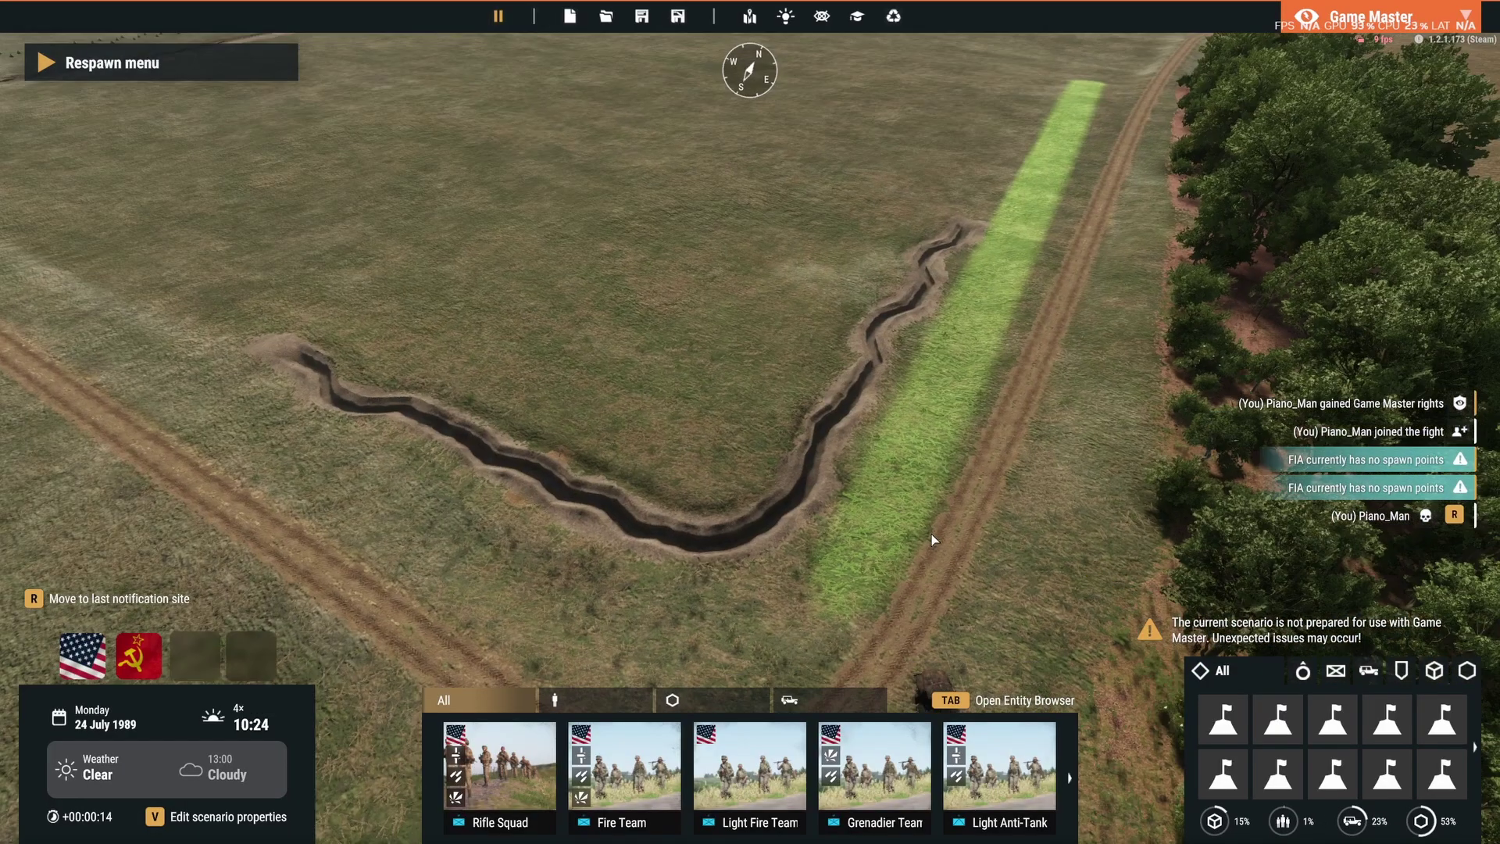
pyautogui.moveTo(931, 532); pyautogui.dragTo(1047, 511, button='right')
pyautogui.press('w')
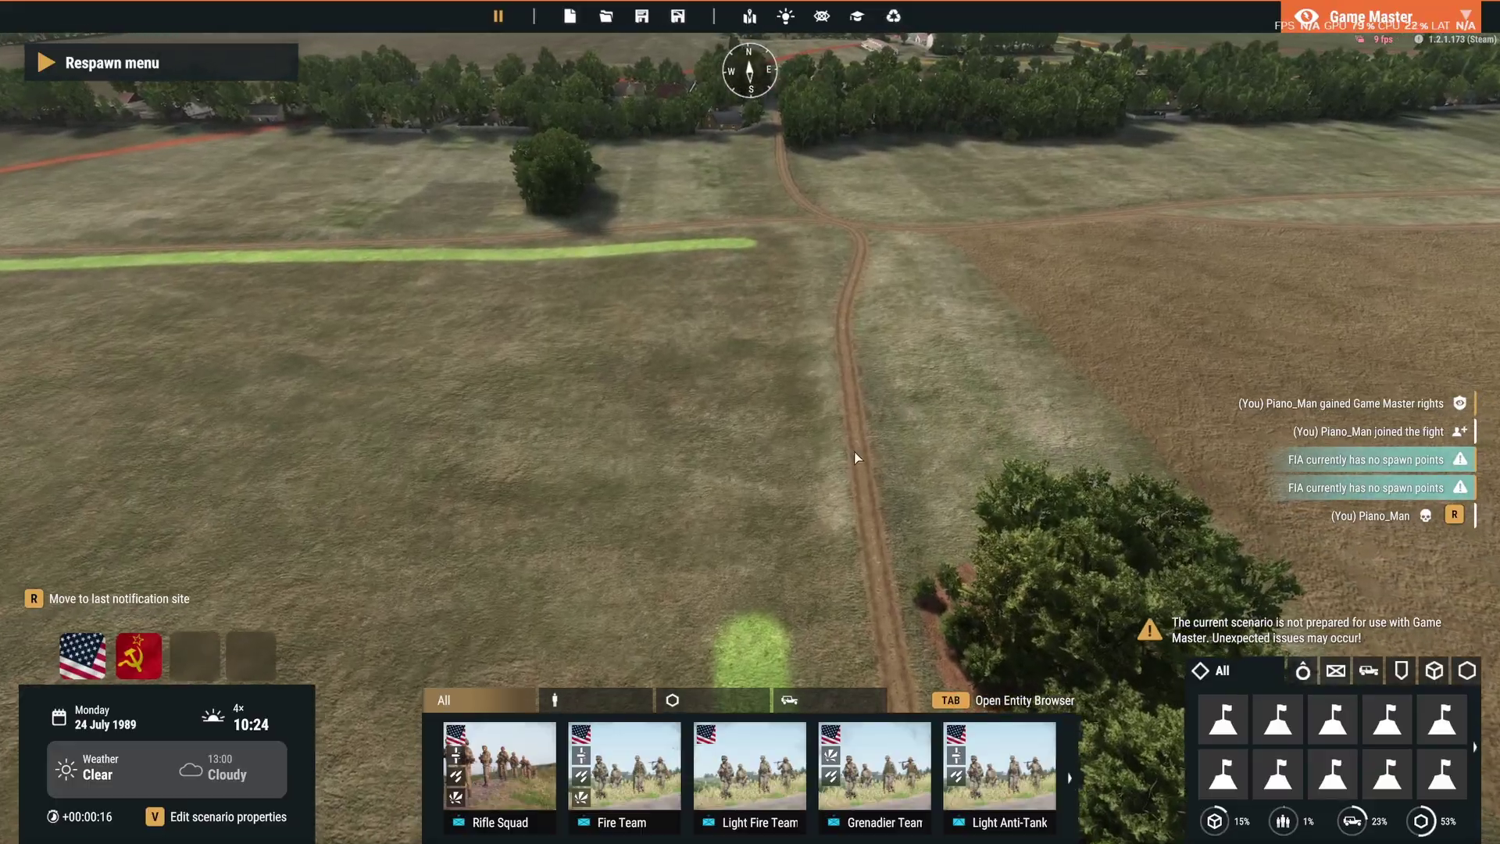
pyautogui.press('w')
pyautogui.moveTo(855, 452); pyautogui.dragTo(806, 468, button='right')
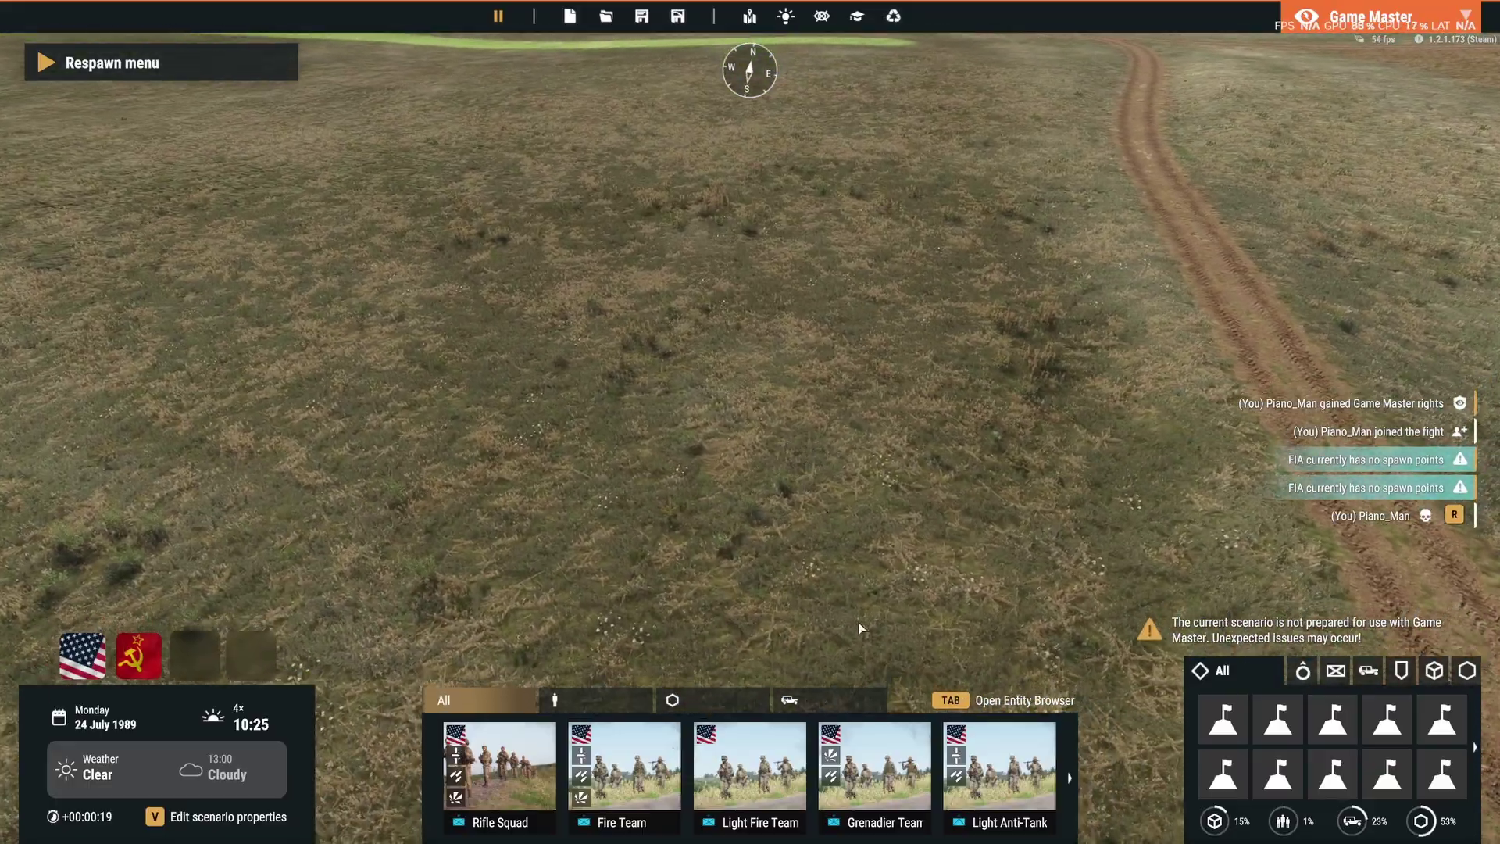
# - Place three M998 light utility vehicles in a spaced line across the mined field
pyautogui.click(830, 701)
pyautogui.click(982, 788)
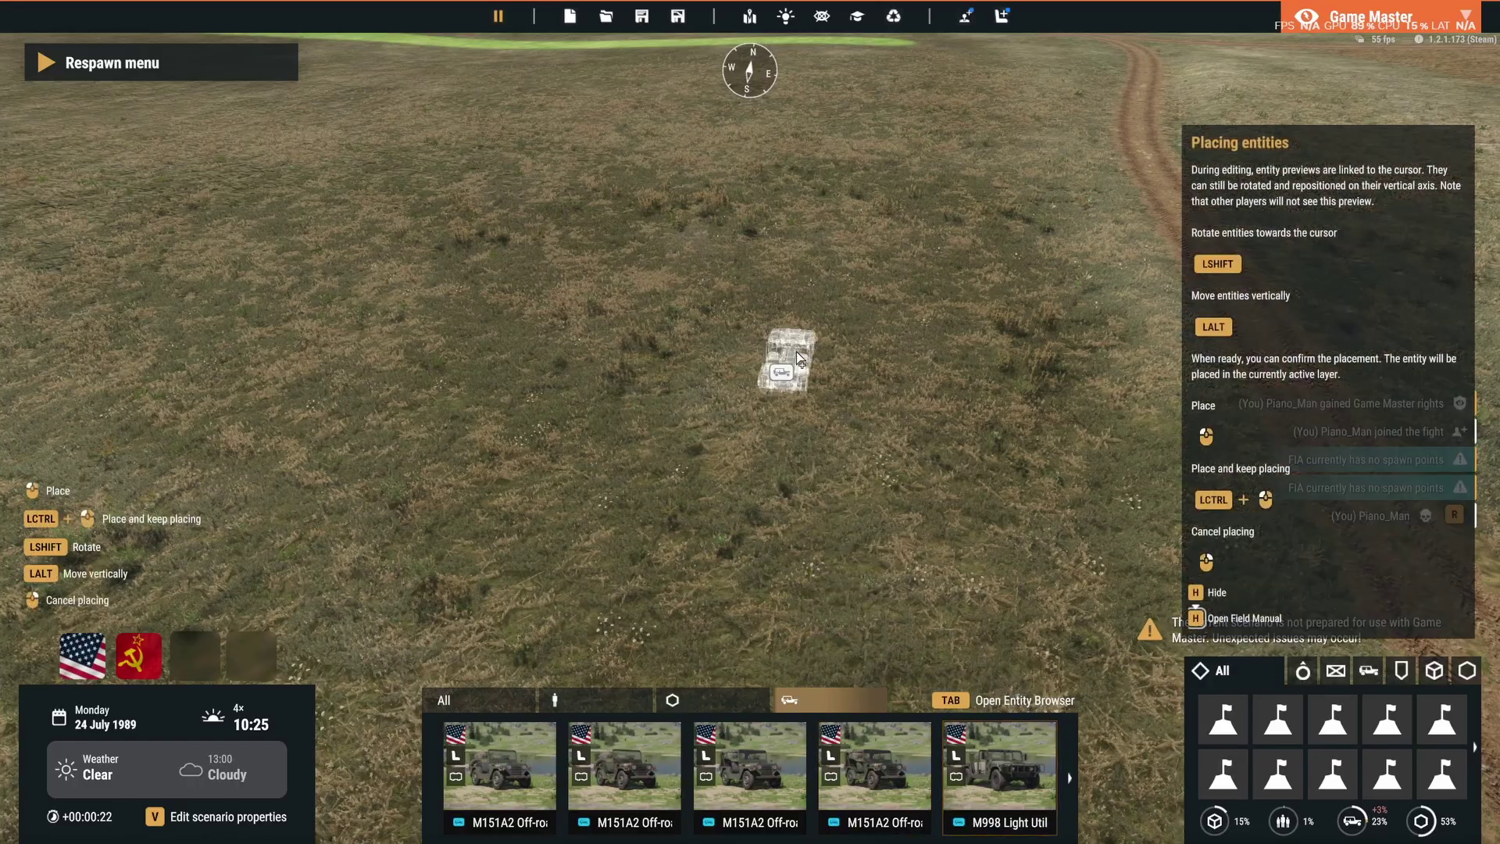
pyautogui.click(976, 781)
pyautogui.press('w')
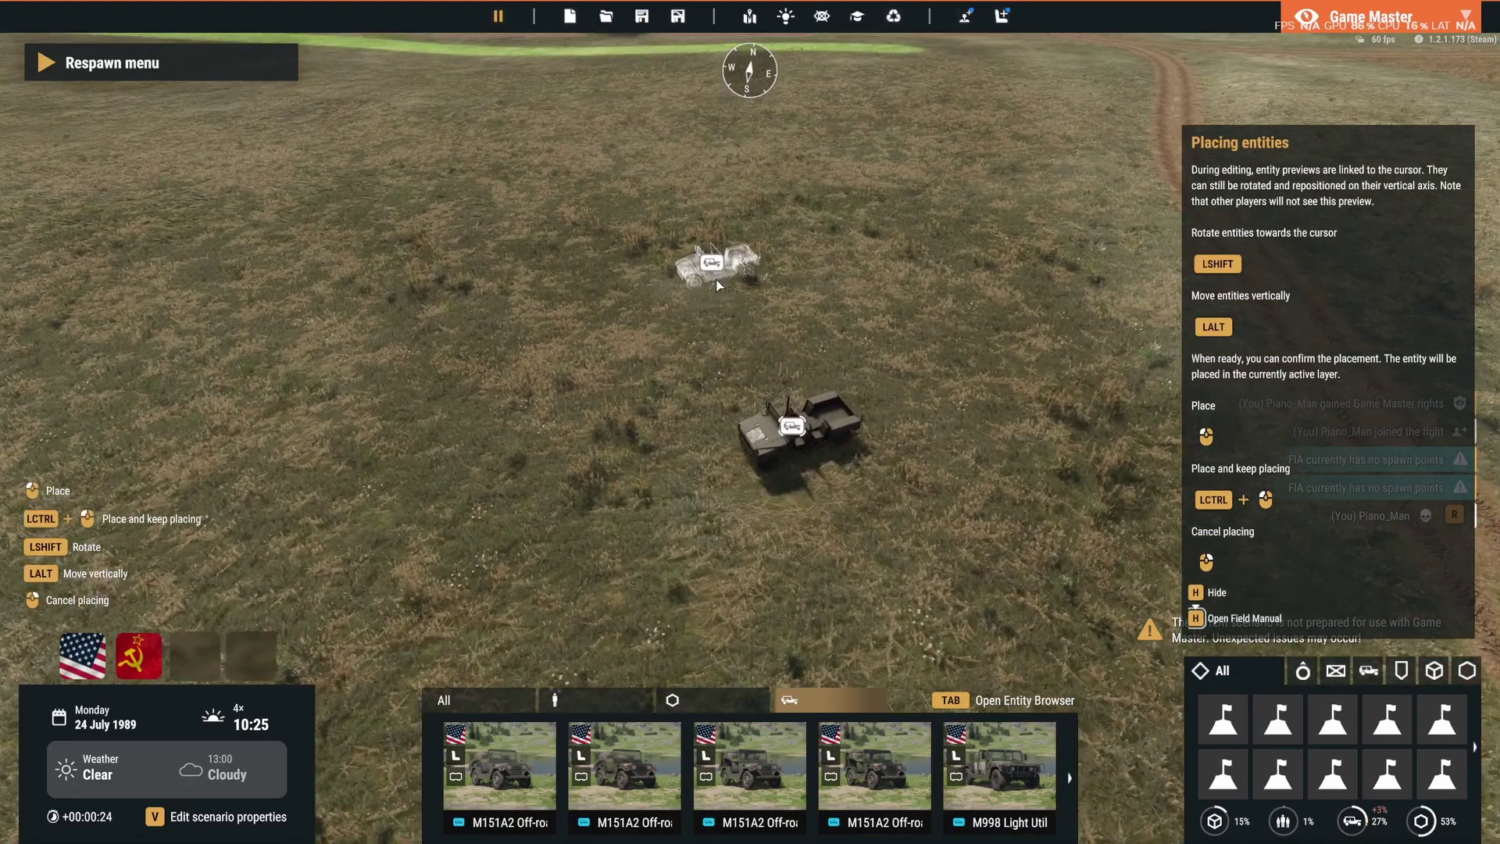
pyautogui.click(714, 285)
pyautogui.click(1020, 781)
pyautogui.press('w')
pyautogui.press('a')
pyautogui.click(712, 226)
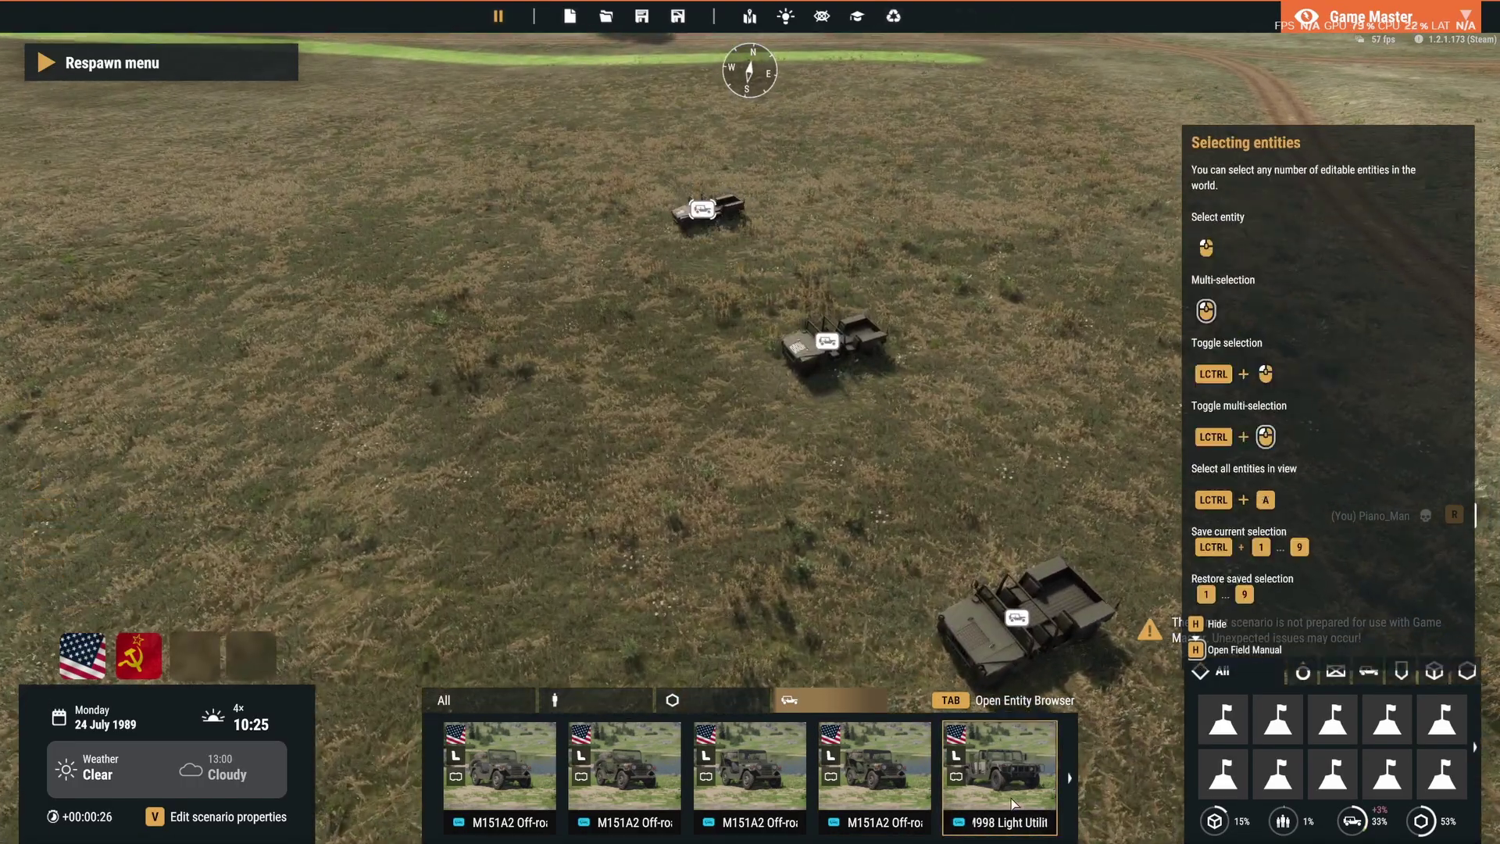
# - Add an M151A2 off-road vehicle to the end of the line and view the row of vehicles from the side
pyautogui.click(500, 766)
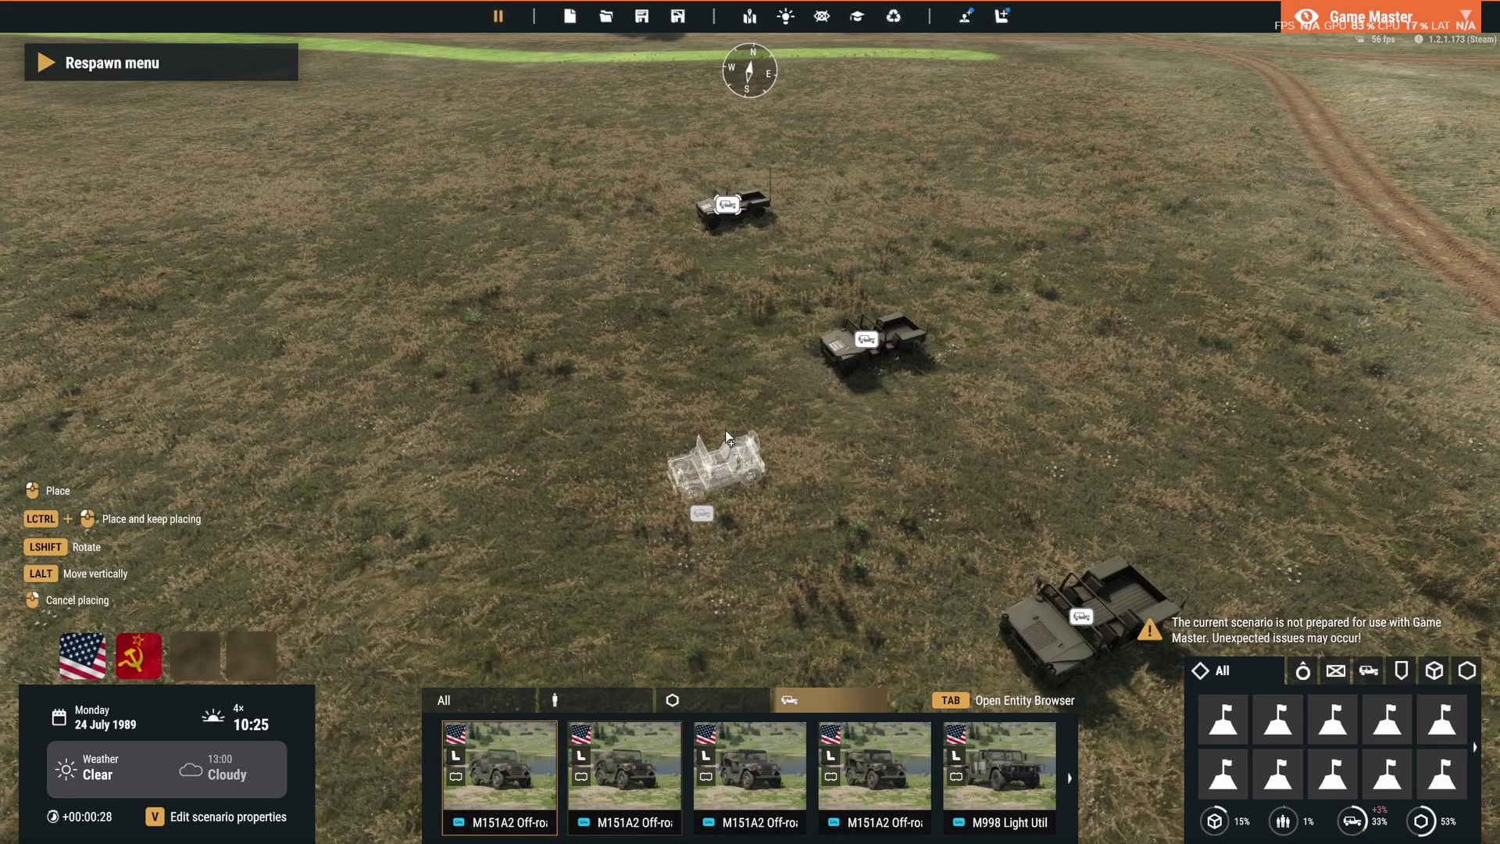
pyautogui.press('w')
pyautogui.press('a')
pyautogui.click(729, 191)
pyautogui.moveTo(782, 344); pyautogui.dragTo(1033, 370, button='middle')
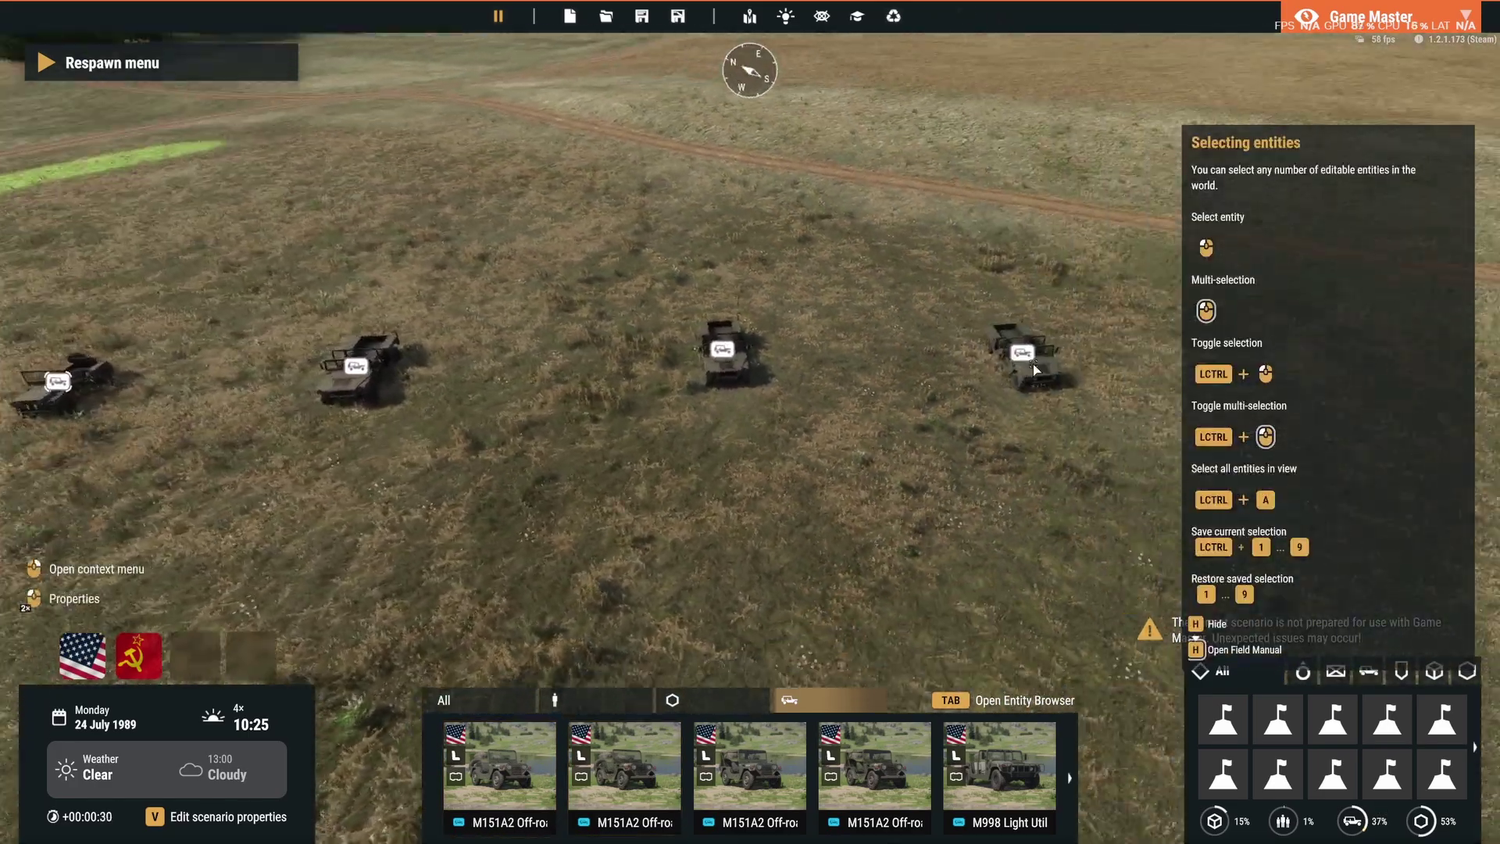
# - Select all four vehicles and move them together to the middle of the field, away from the dirt track by the trees
pyautogui.moveTo(598, 241); pyautogui.dragTo(624, 250)
pyautogui.moveTo(670, 275); pyautogui.dragTo(853, 215, button='right')
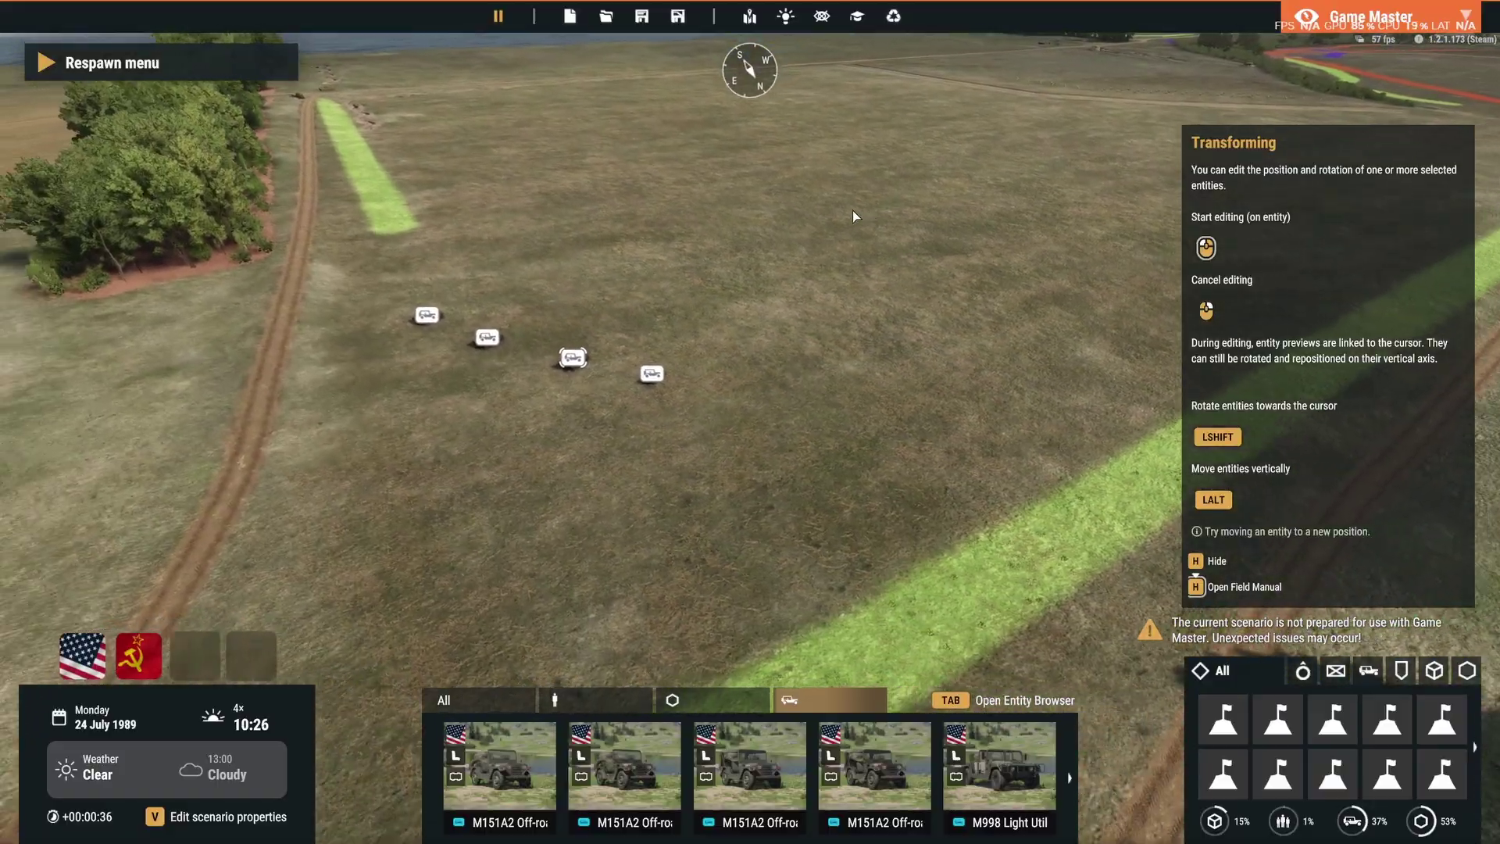
pyautogui.moveTo(397, 305); pyautogui.dragTo(832, 480)
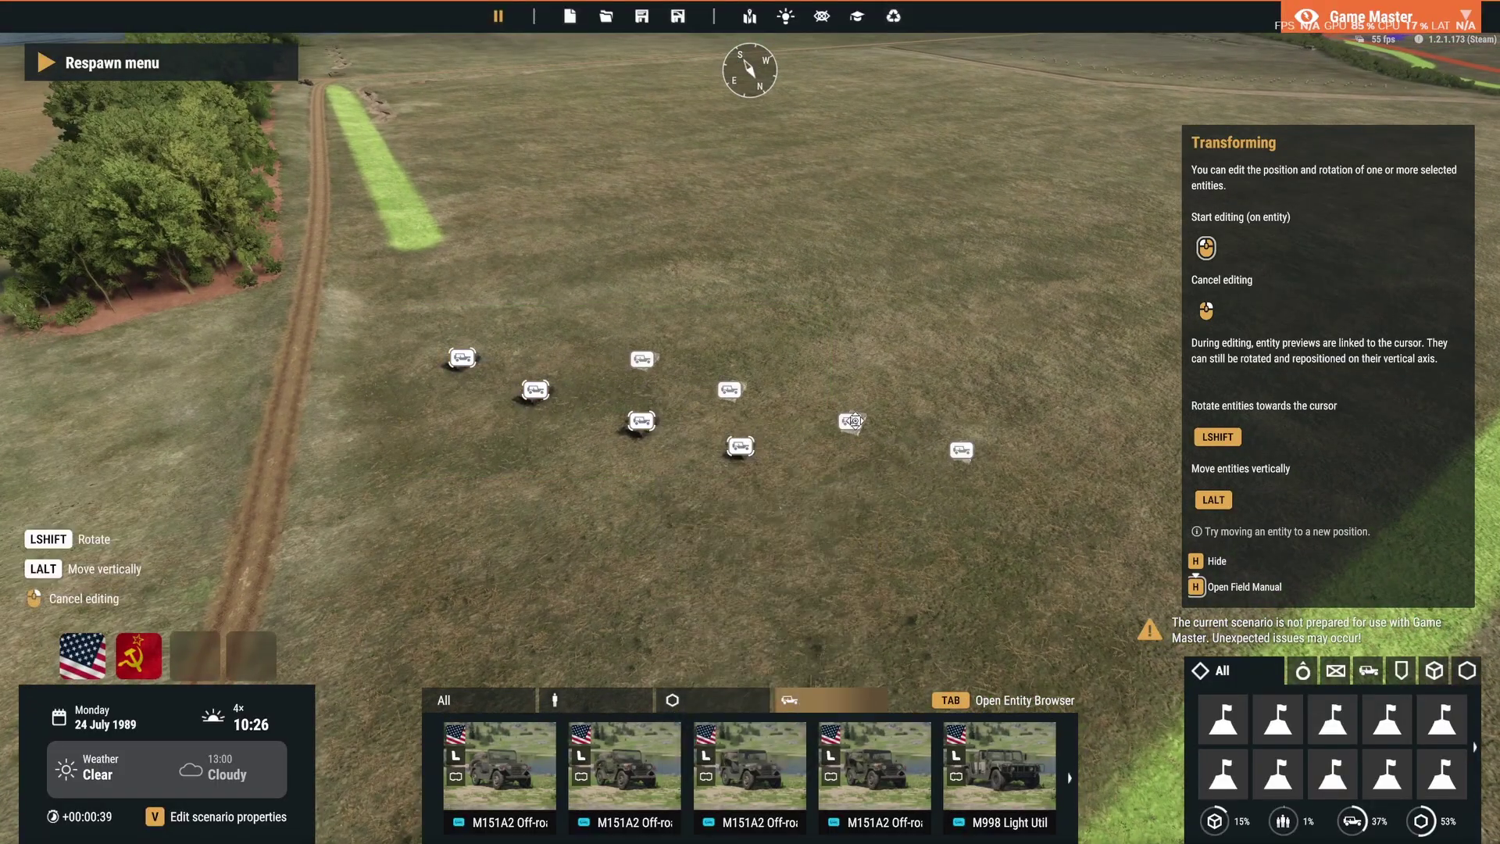
pyautogui.moveTo(848, 422); pyautogui.dragTo(846, 425)
pyautogui.moveTo(851, 447); pyautogui.dragTo(890, 469, button='right')
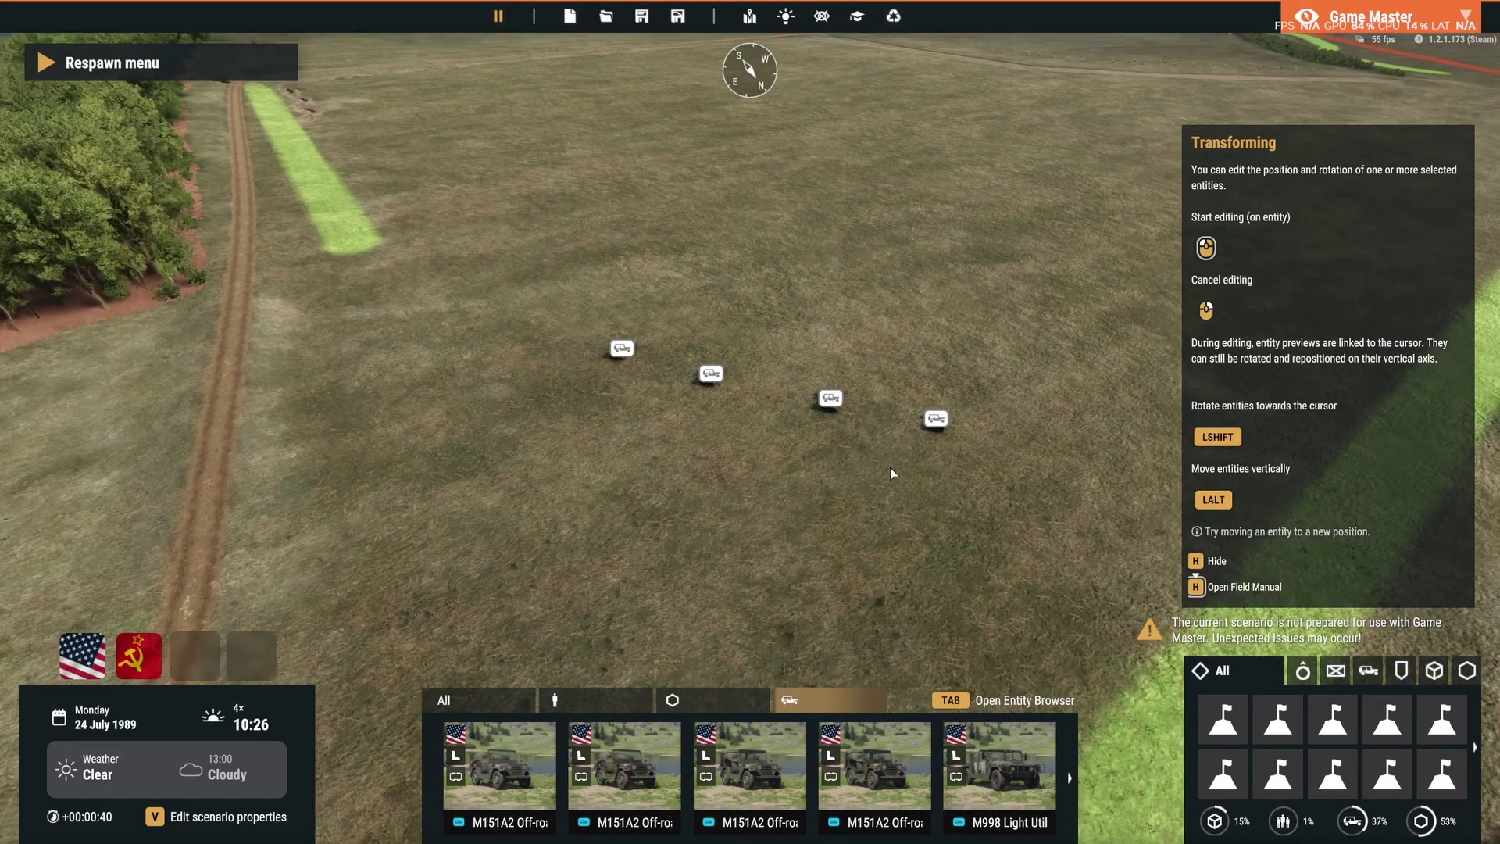
# - Crew each of the four vehicles with a US Fire Team and finish placing
pyautogui.click(588, 702)
pyautogui.click(512, 703)
pyautogui.click(598, 773)
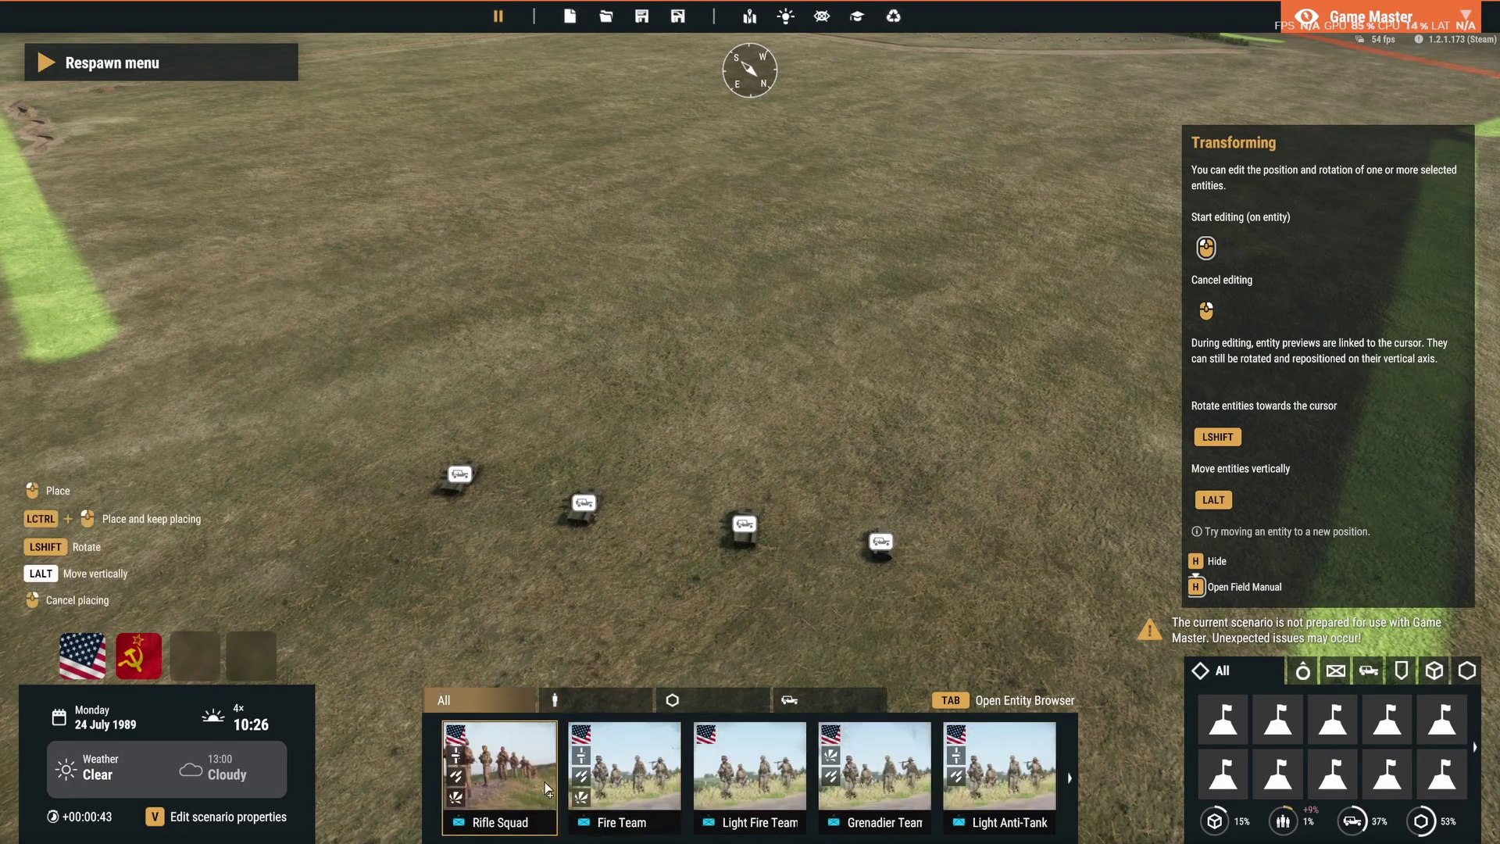
pyautogui.click(462, 469)
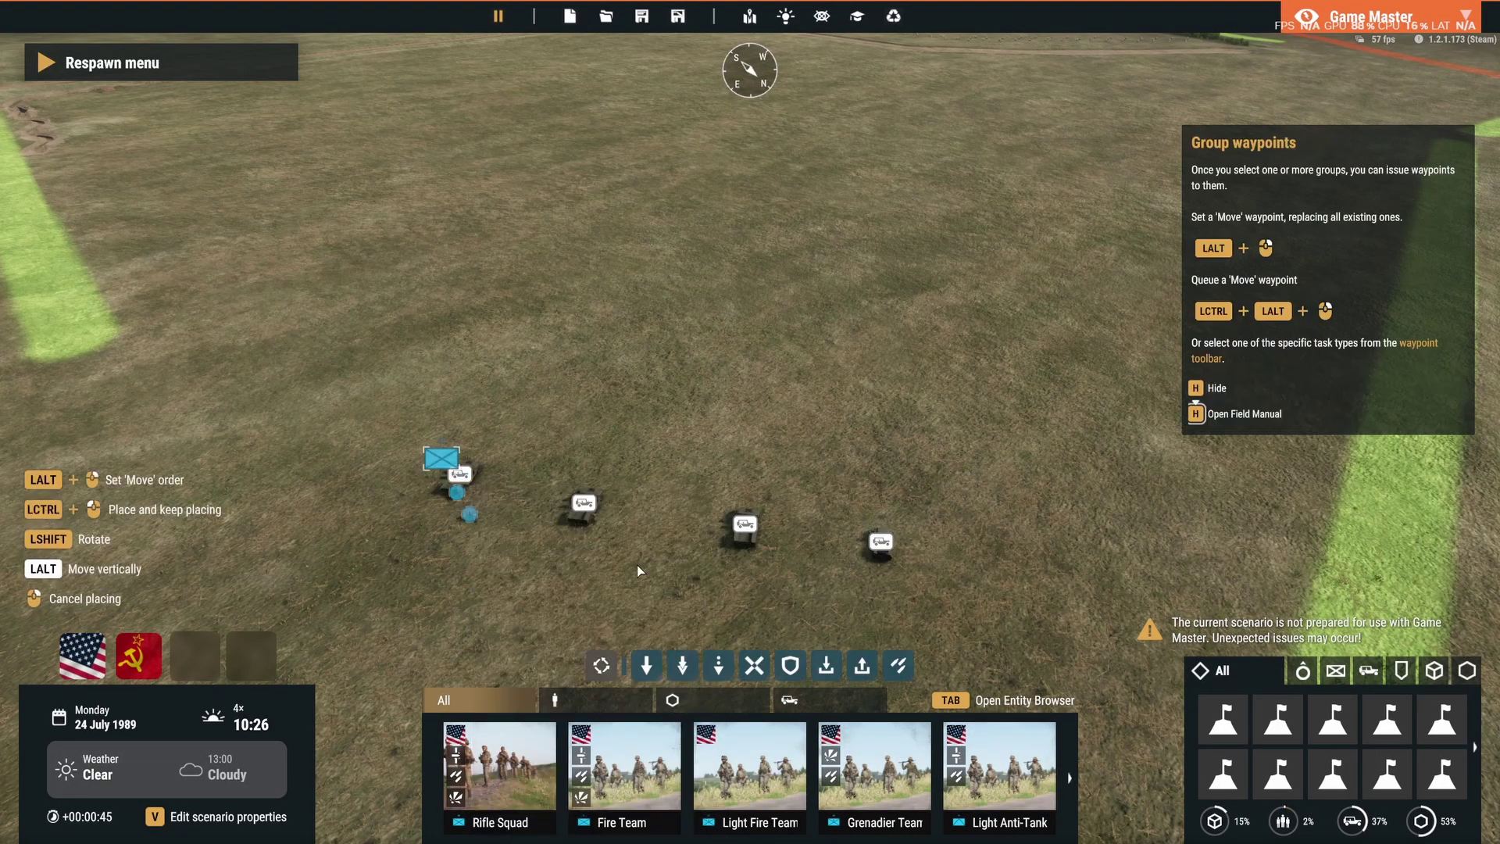
pyautogui.click(650, 757)
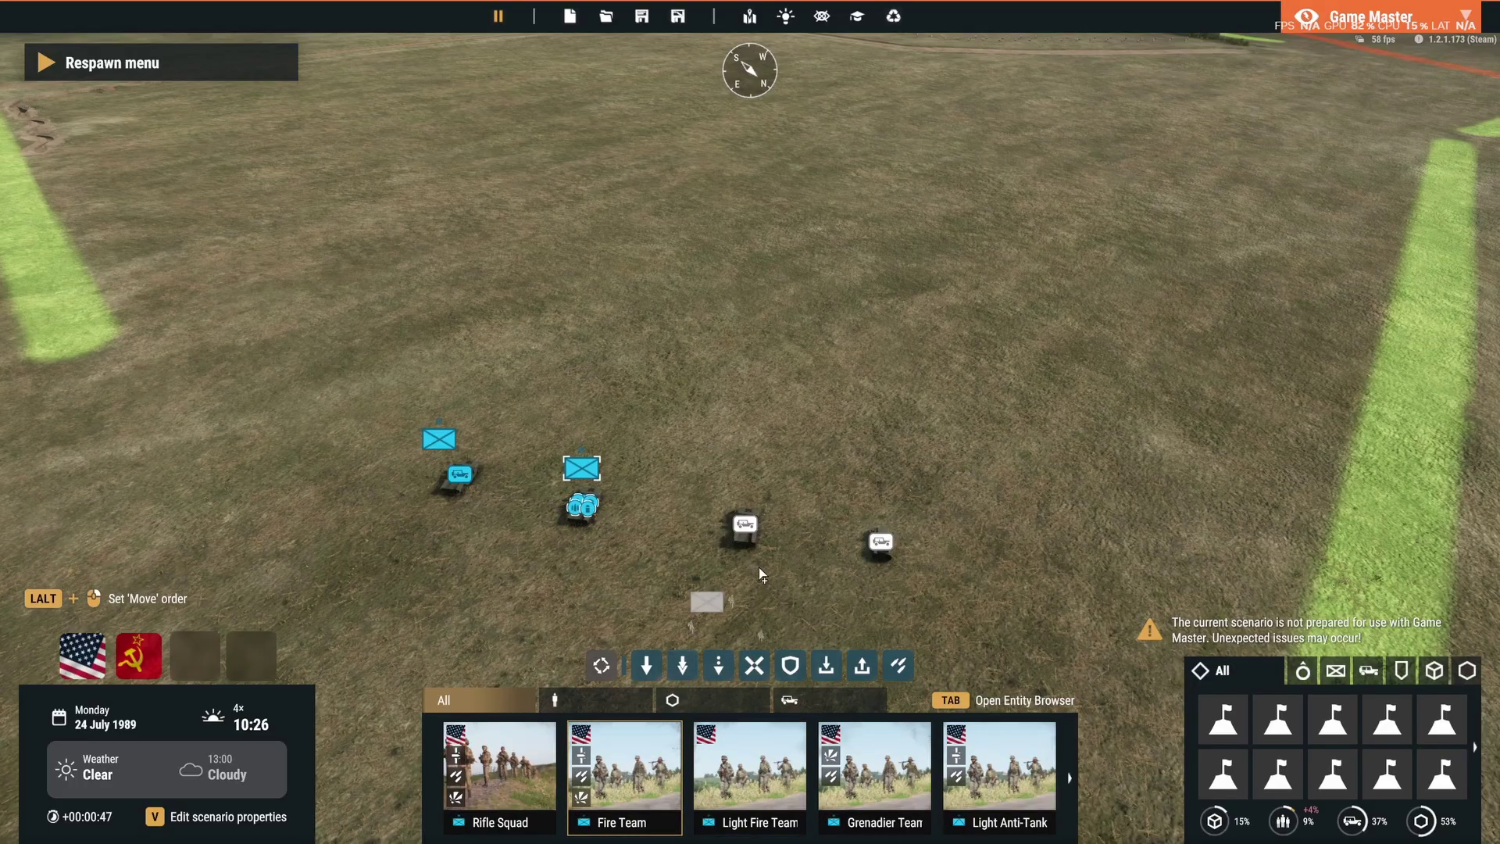
pyautogui.click(750, 533)
pyautogui.click(652, 756)
pyautogui.click(882, 545)
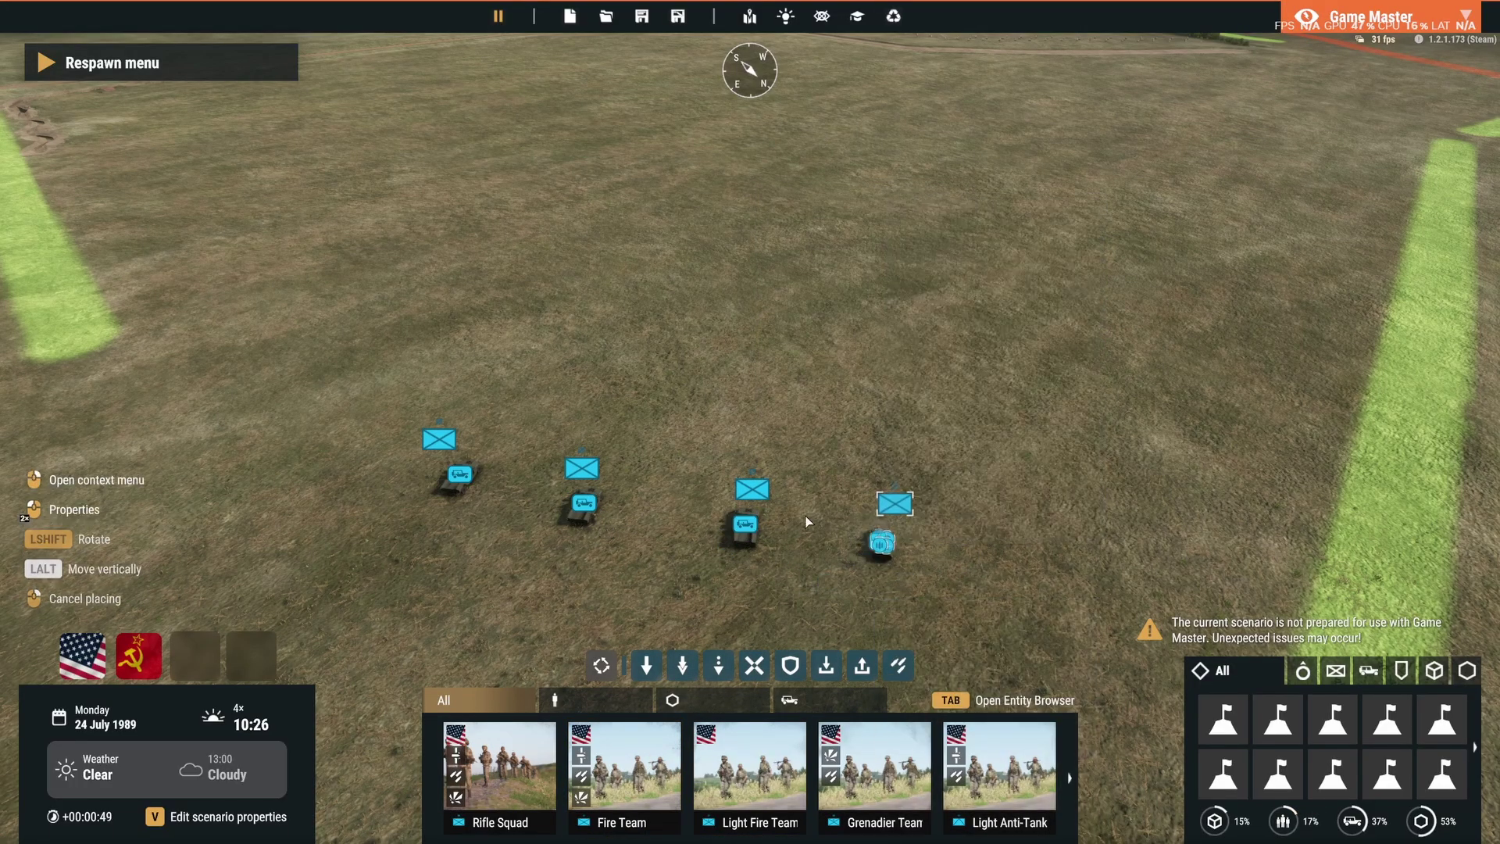
pyautogui.click(871, 456)
pyautogui.rightClick(874, 452)
pyautogui.press('s')
pyautogui.moveTo(365, 338); pyautogui.dragTo(995, 541)
pyautogui.press('s')
pyautogui.moveTo(996, 541); pyautogui.dragTo(891, 516, button='right')
pyautogui.click(683, 666)
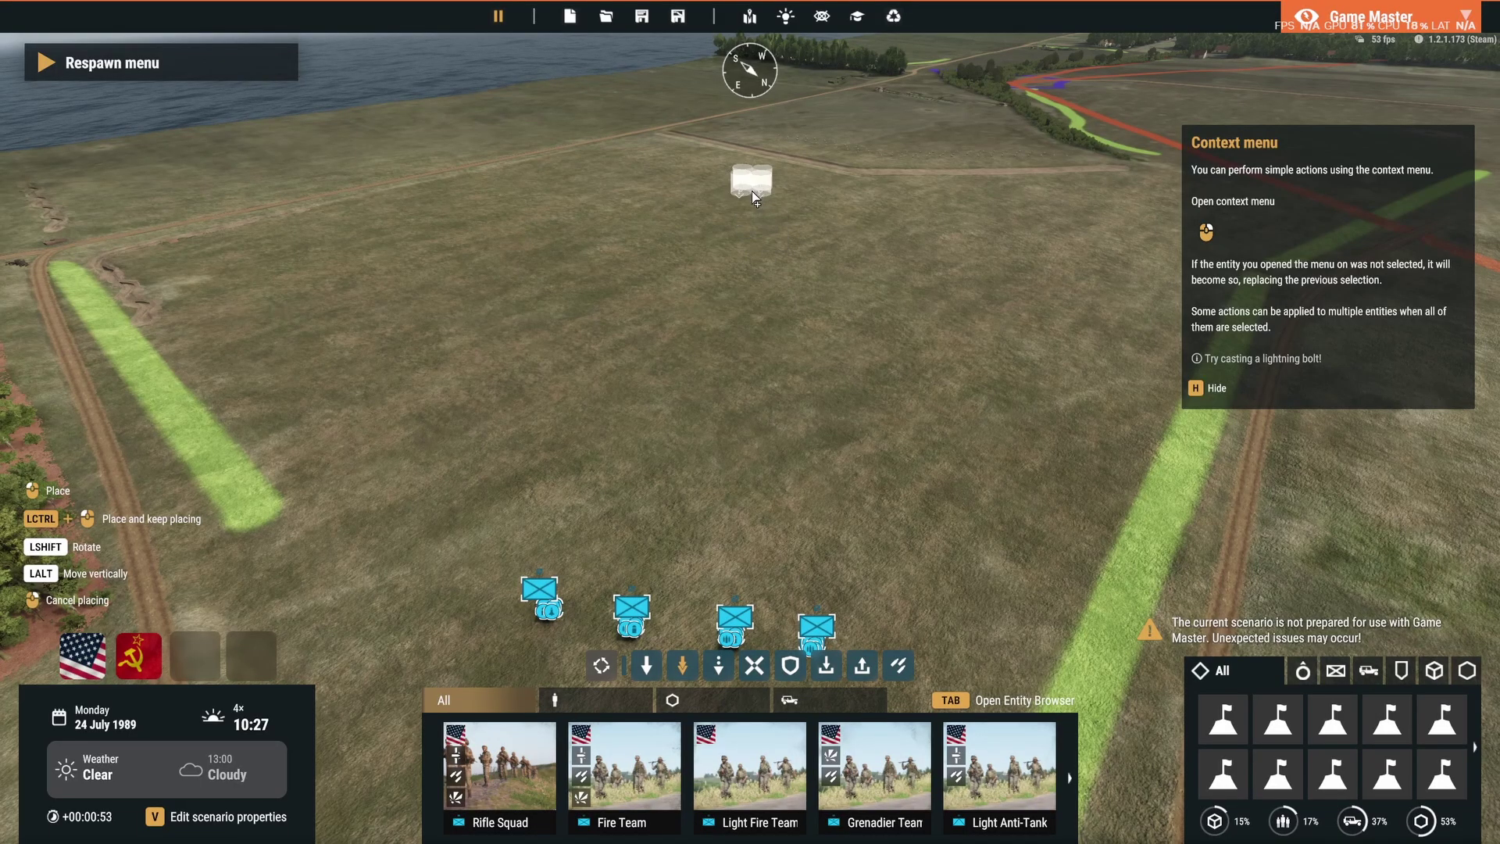
pyautogui.rightClick(755, 186)
# - Give the first two crewed vehicles separate Forced Move waypoints straight ahead at the far end of the field
pyautogui.moveTo(461, 535); pyautogui.dragTo(583, 625)
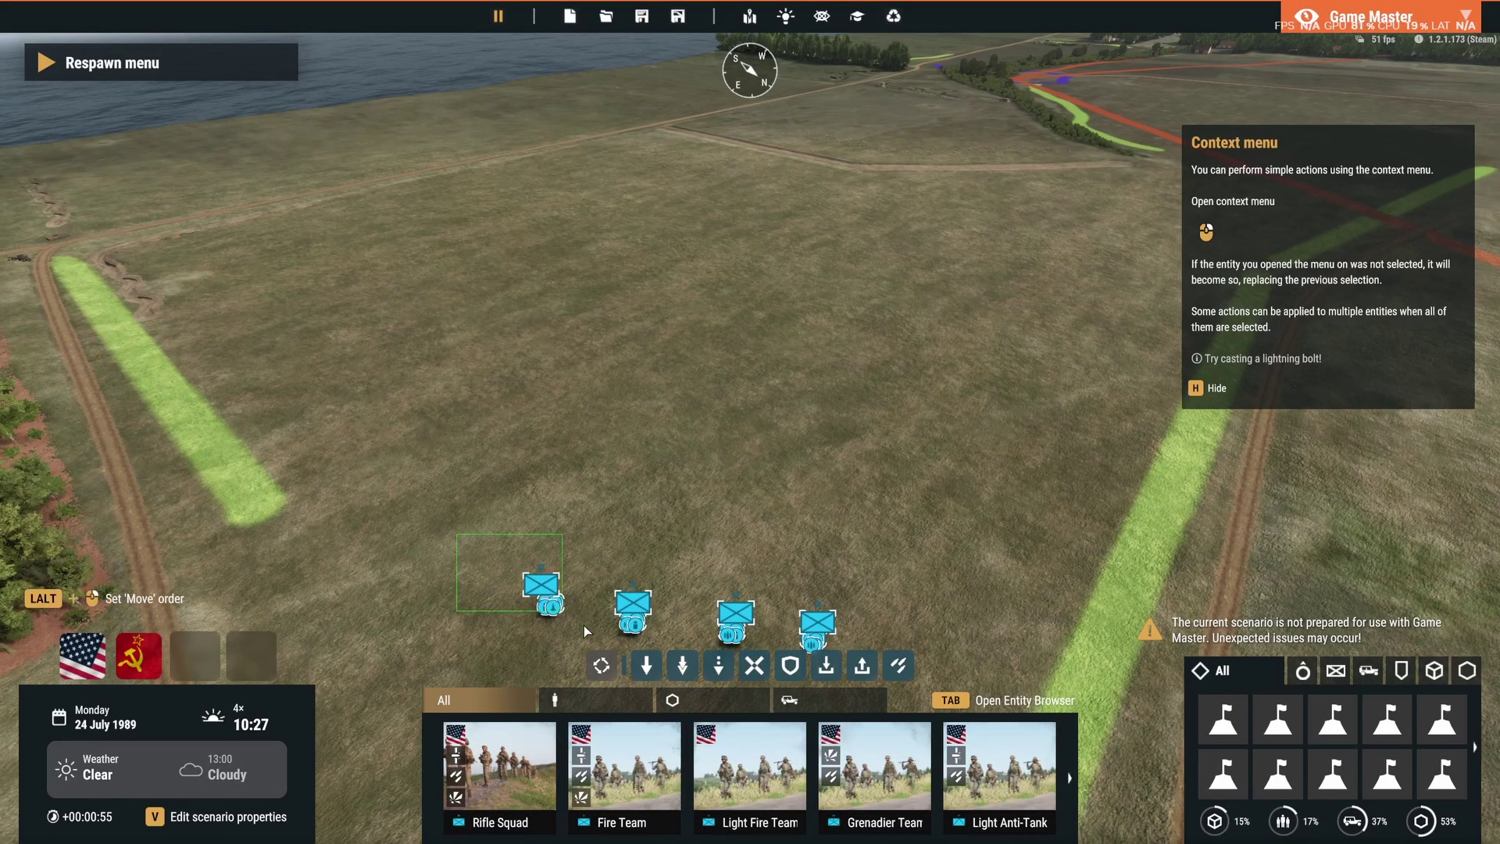
pyautogui.click(683, 666)
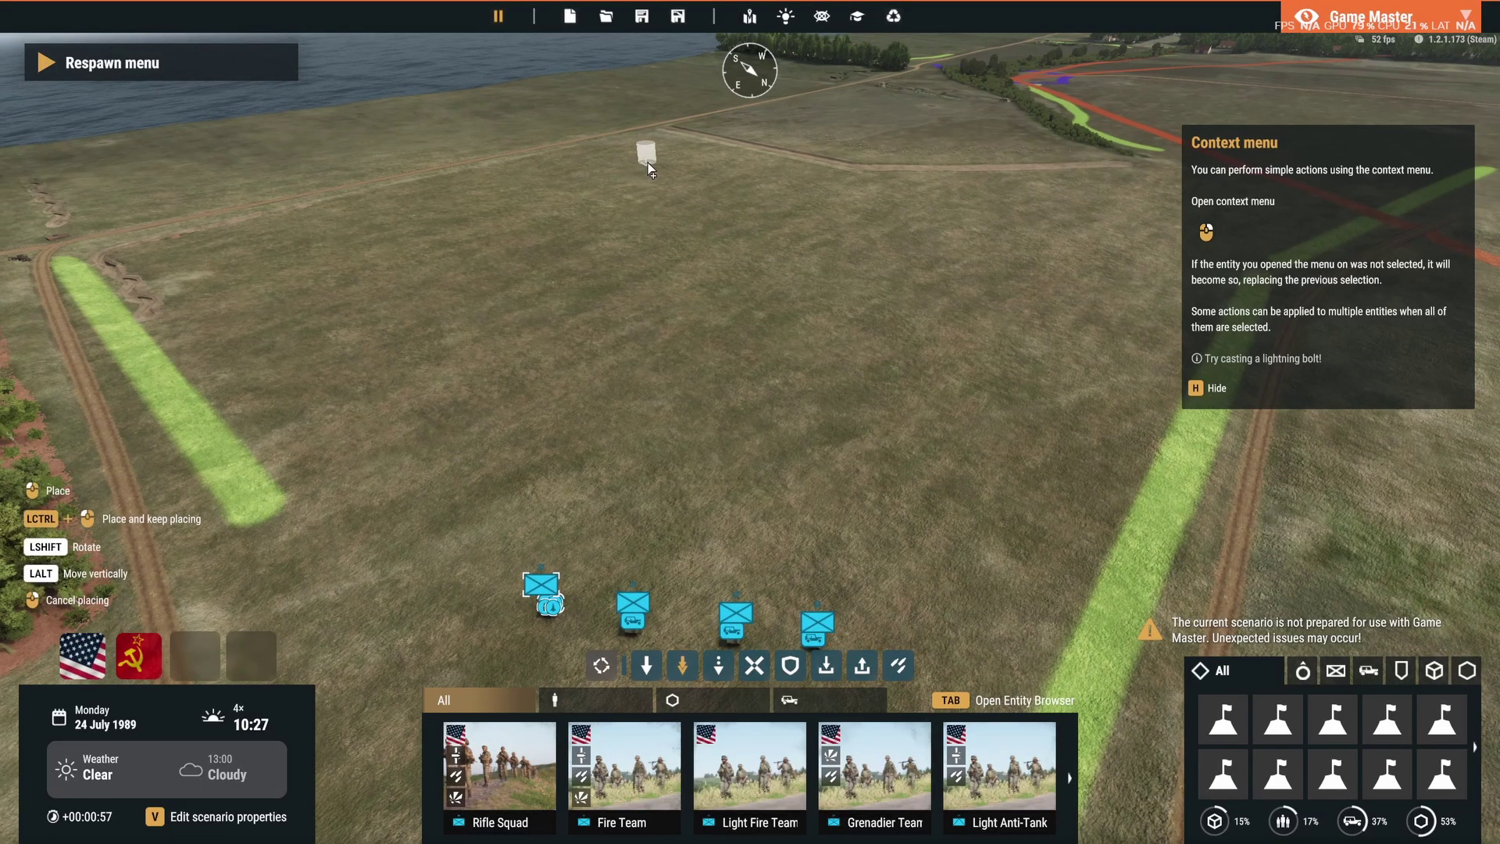
pyautogui.click(641, 155)
pyautogui.click(634, 609)
pyautogui.click(682, 665)
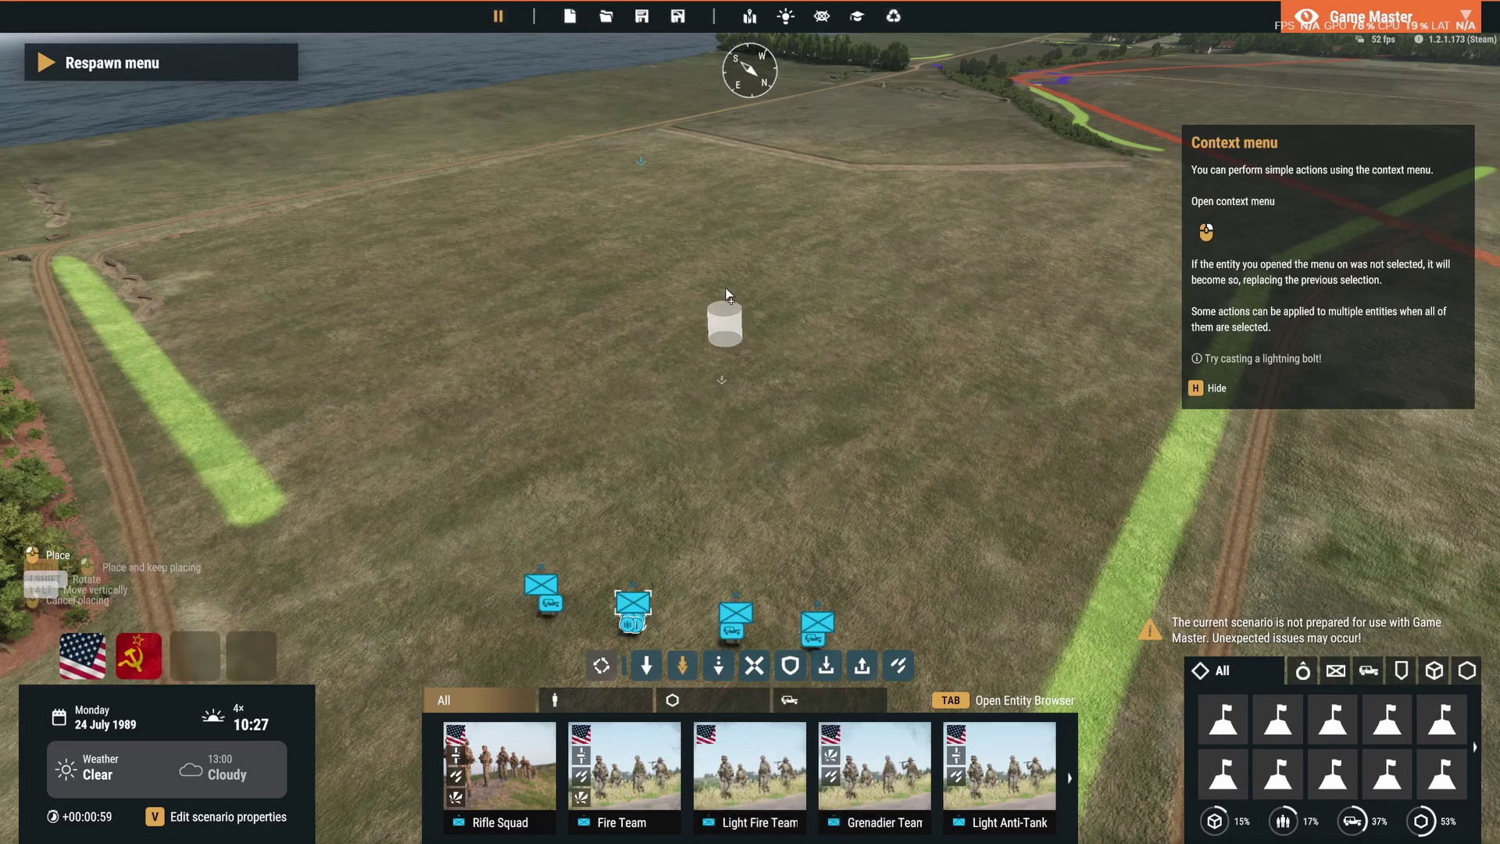
pyautogui.click(719, 170)
# - Give the other two crewed vehicles their own Forced Move waypoints at the far end of the field
pyautogui.moveTo(746, 638); pyautogui.dragTo(744, 637)
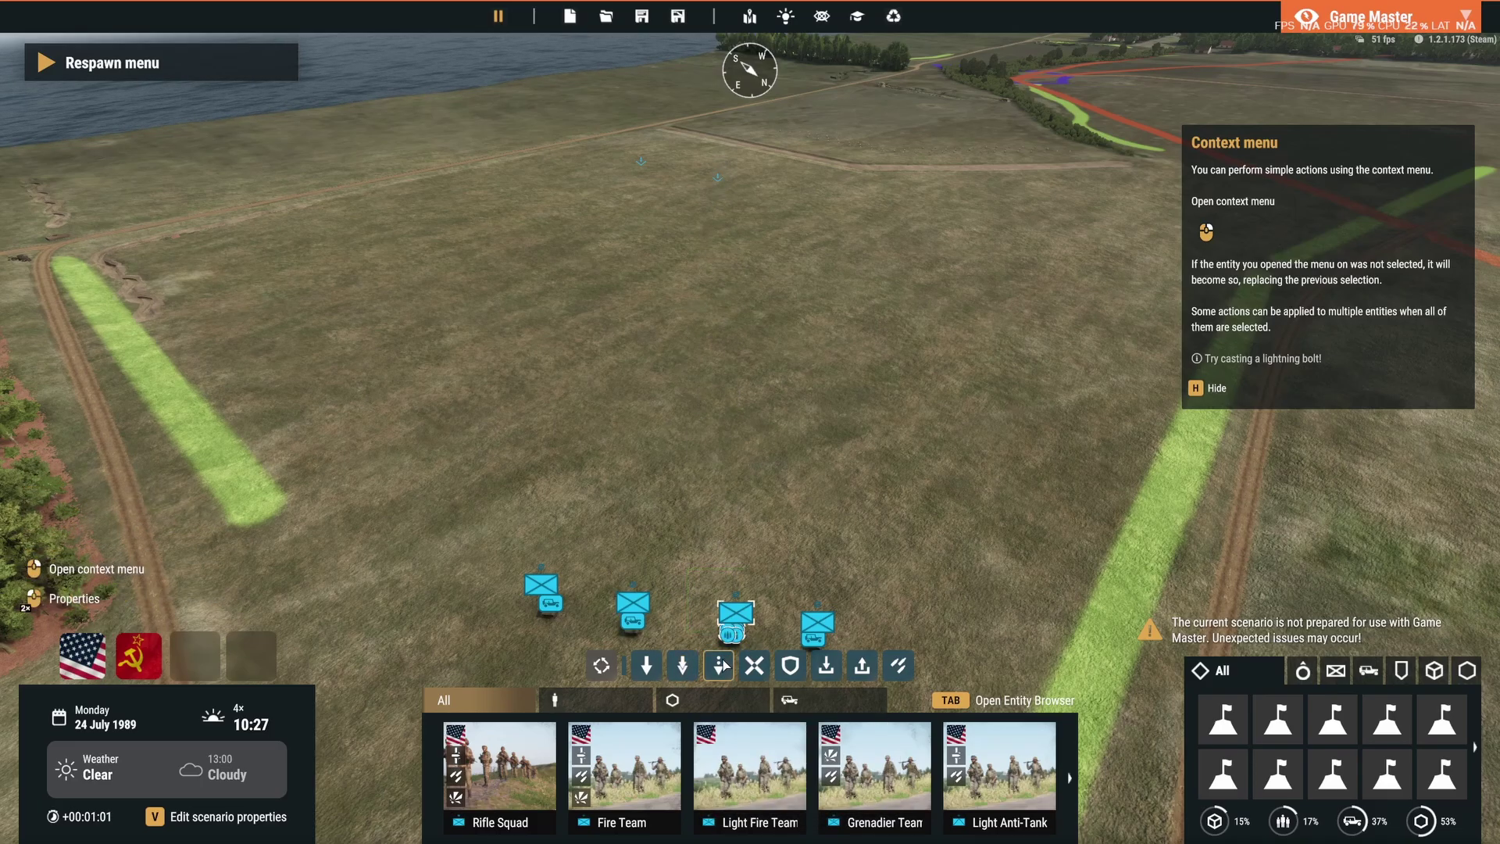
pyautogui.click(683, 666)
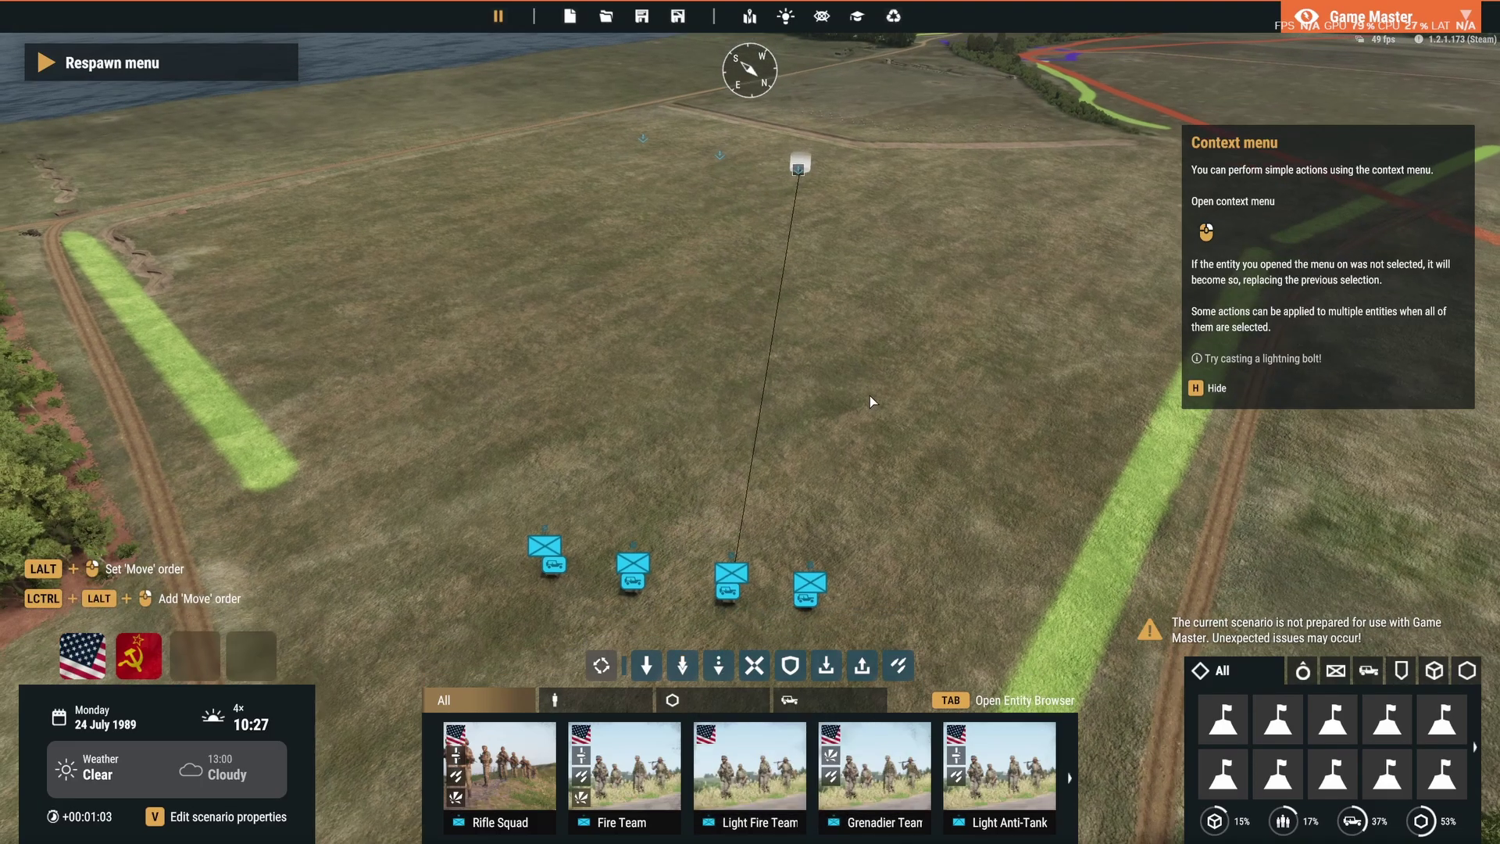
pyautogui.rightClick(869, 396)
pyautogui.click(728, 503)
pyautogui.click(716, 665)
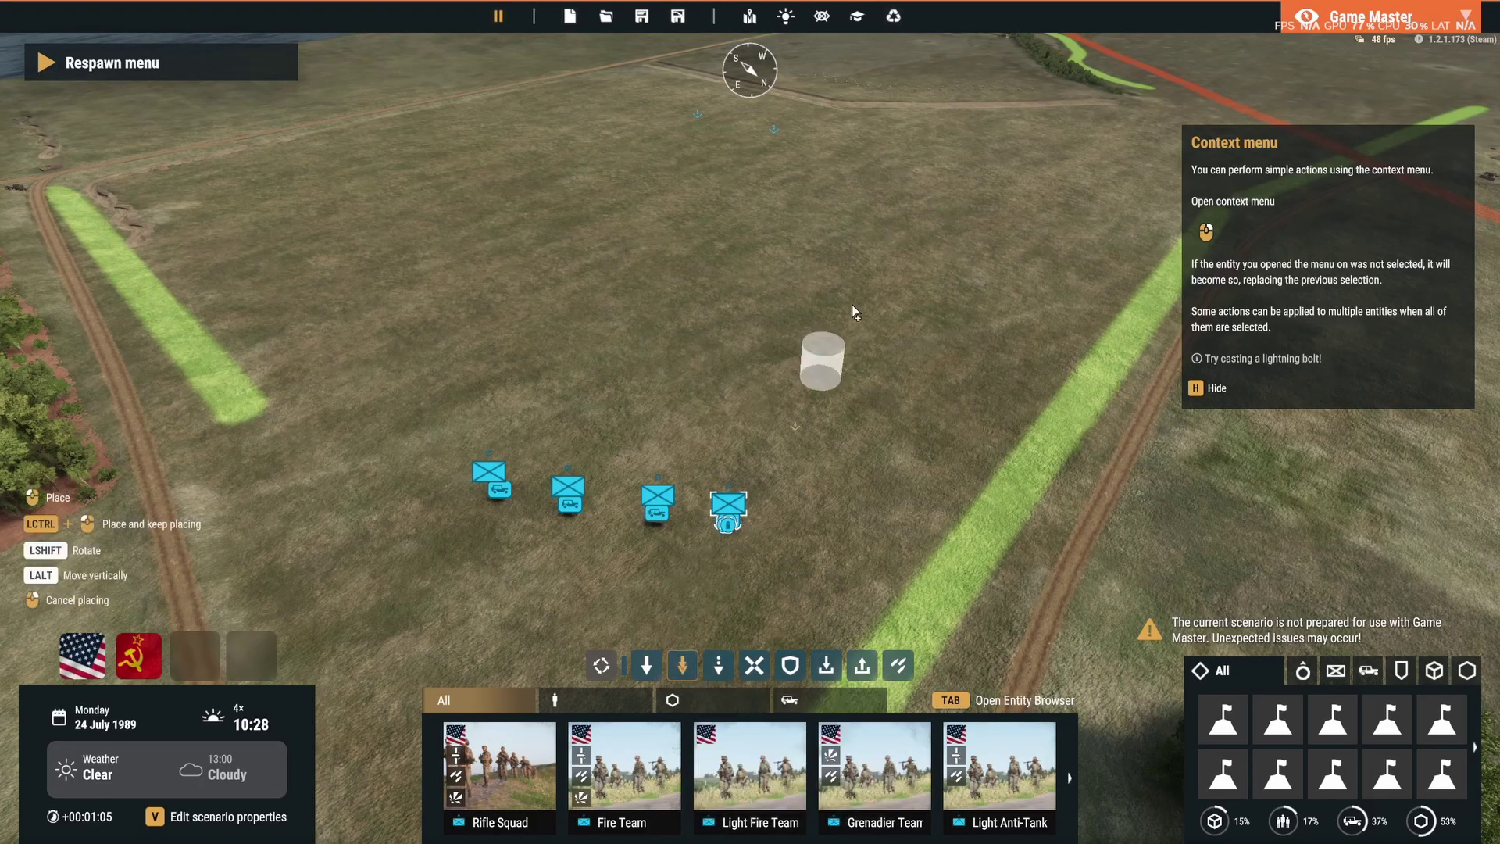
pyautogui.click(889, 153)
# - Follow the vehicles across the minefield with the interface hidden, and bring the interface back
pyautogui.moveTo(879, 278); pyautogui.dragTo(674, 255, button='right')
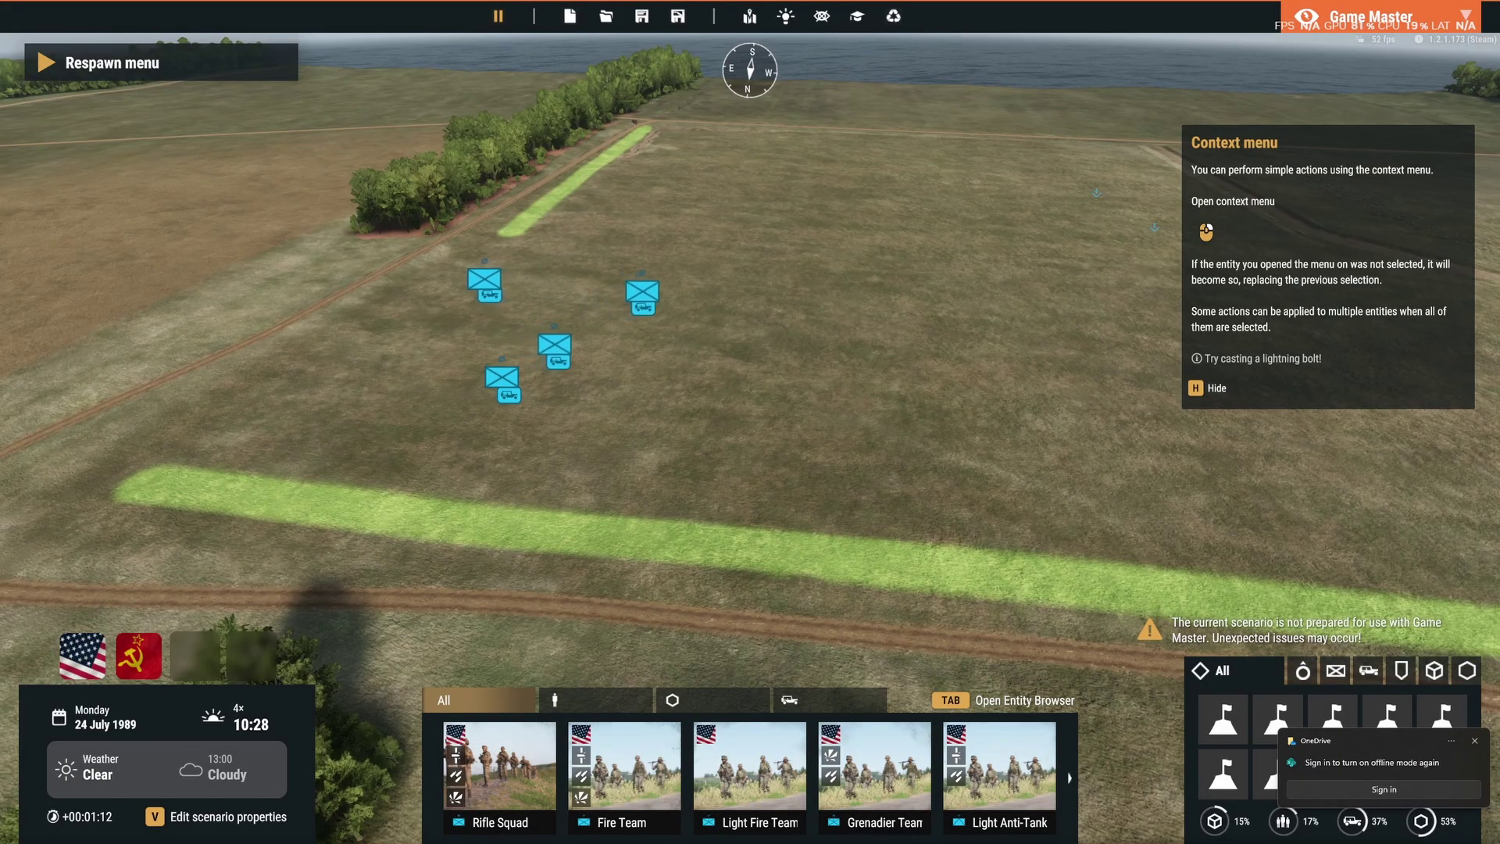
pyautogui.scroll(4, 524, 304)
pyautogui.moveTo(538, 320)
pyautogui.mouseDown(button='right')
pyautogui.moveTo(633, 348)
pyautogui.moveTo(690, 338)
pyautogui.moveTo(706, 305)
pyautogui.moveTo(770, 279)
pyautogui.moveTo(852, 300)
pyautogui.moveTo(1289, 300)
pyautogui.moveTo(378, 294)
pyautogui.moveTo(711, 307)
pyautogui.mouseUp(button='right')
pyautogui.press('BackSpace')
pyautogui.press('w')
pyautogui.press('a')
pyautogui.press('a')
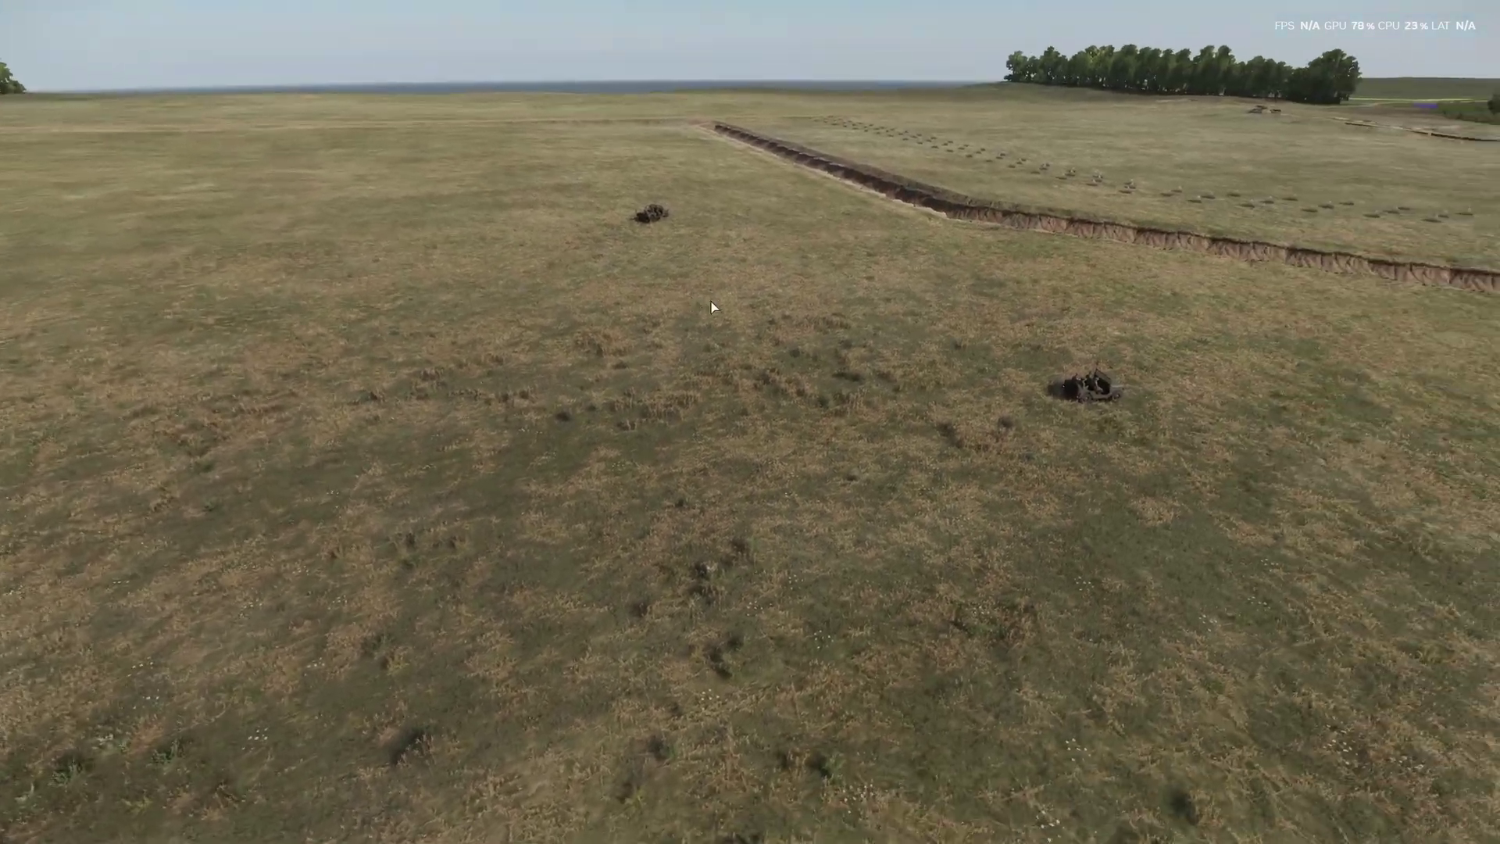
pyautogui.scroll(-5, 711, 303)
pyautogui.press('BackSpace')
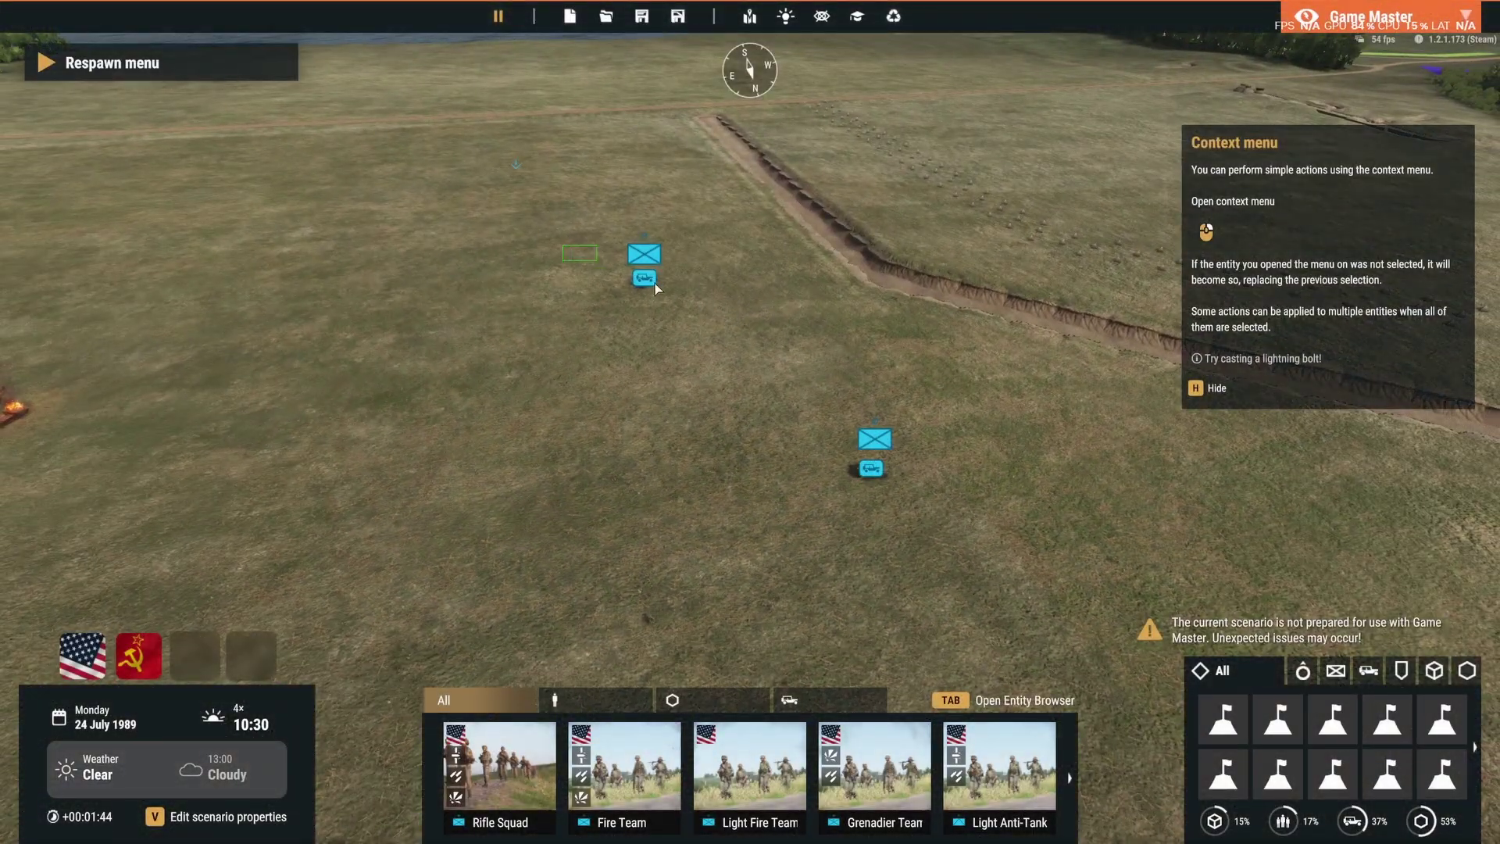
# - Redirect the two vehicles near the trench with new Forced Move waypoints across the mined field toward the burning wreck
pyautogui.click(653, 283)
pyautogui.click(718, 665)
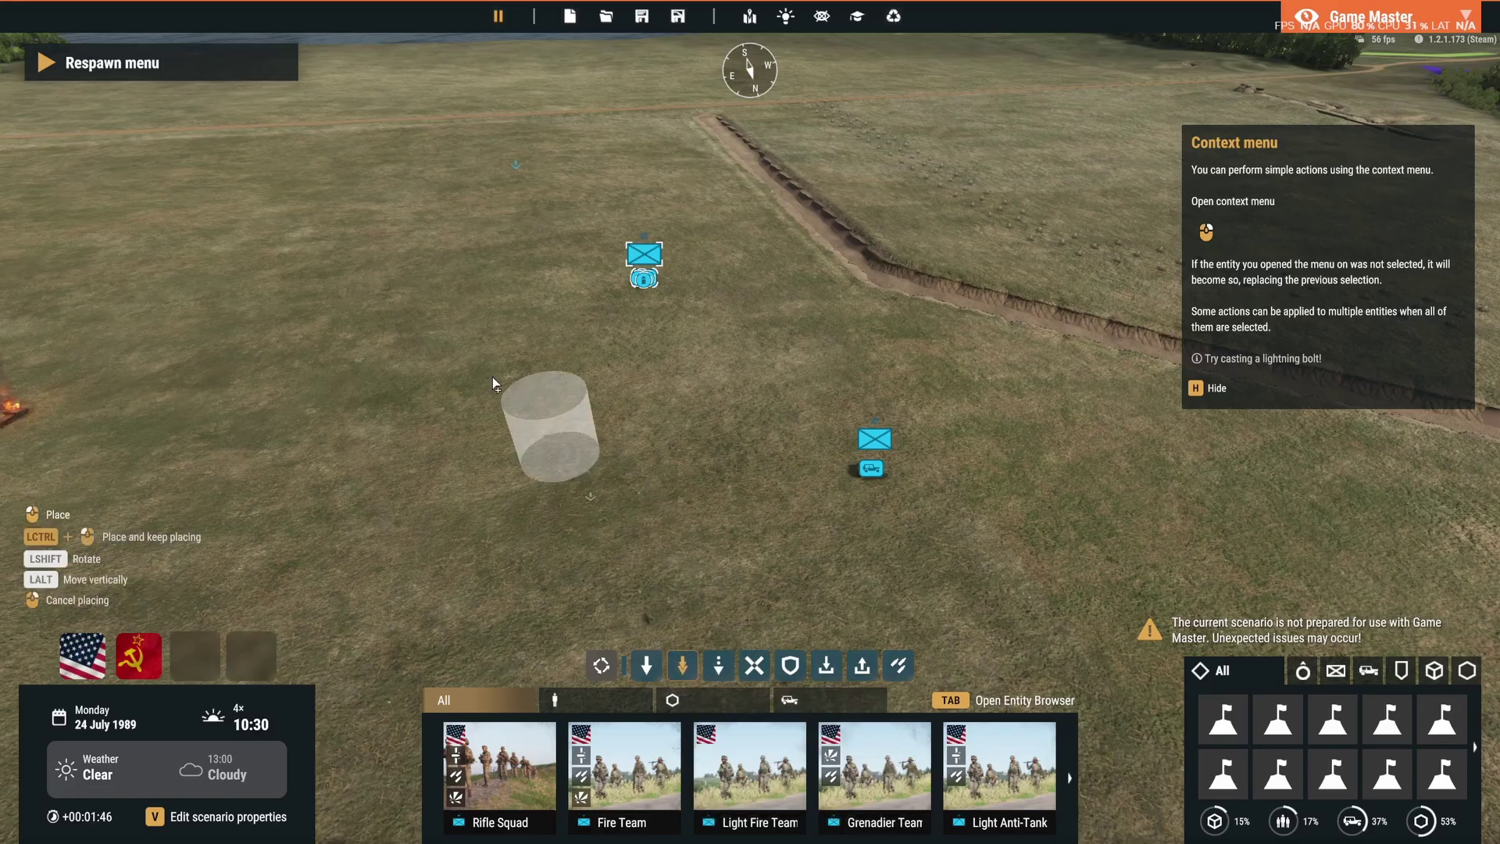
pyautogui.click(871, 468)
pyautogui.press('s')
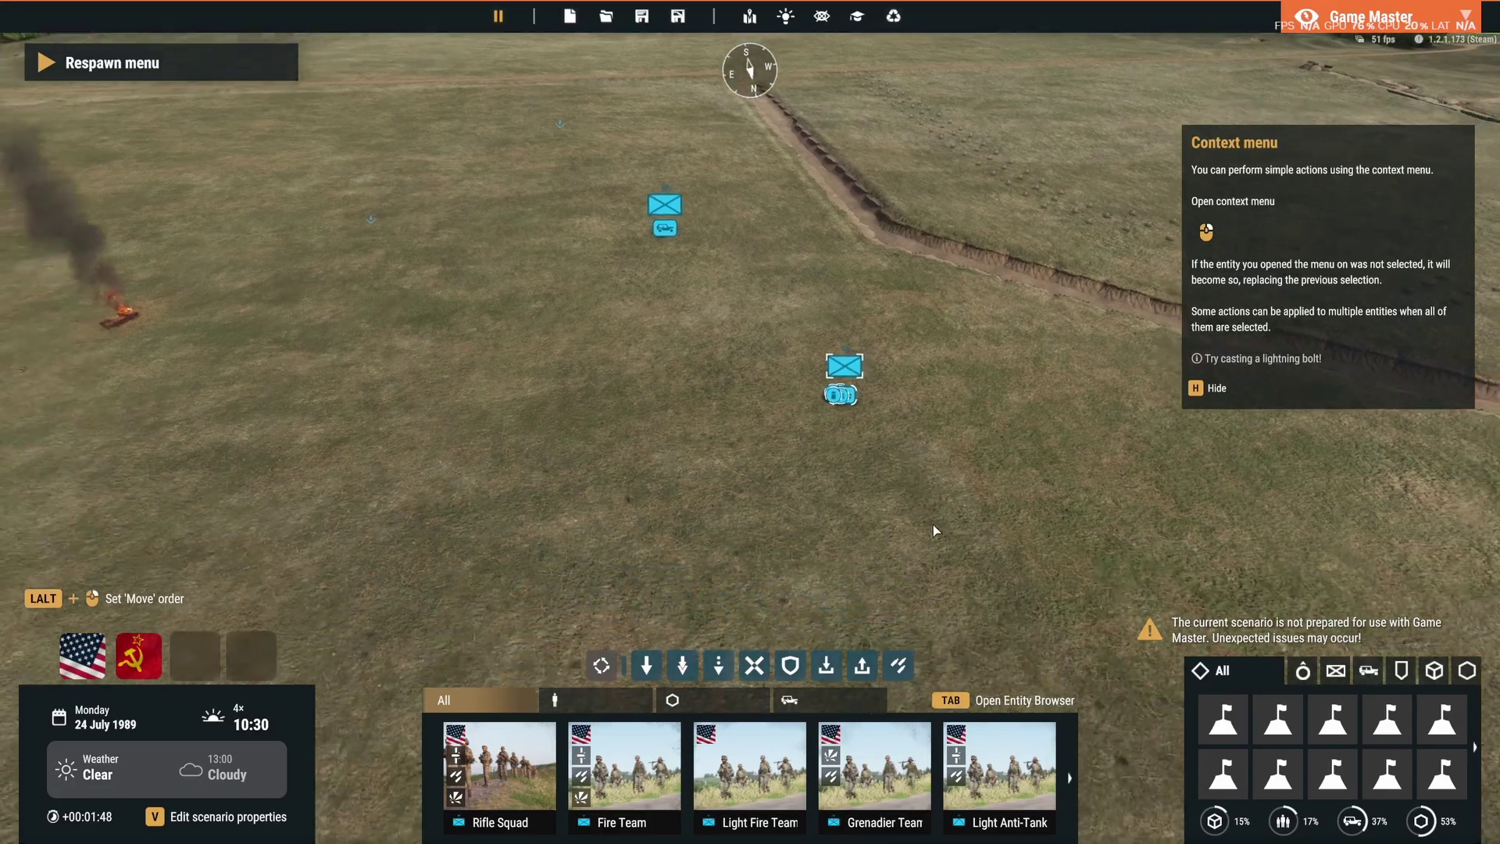
pyautogui.click(719, 661)
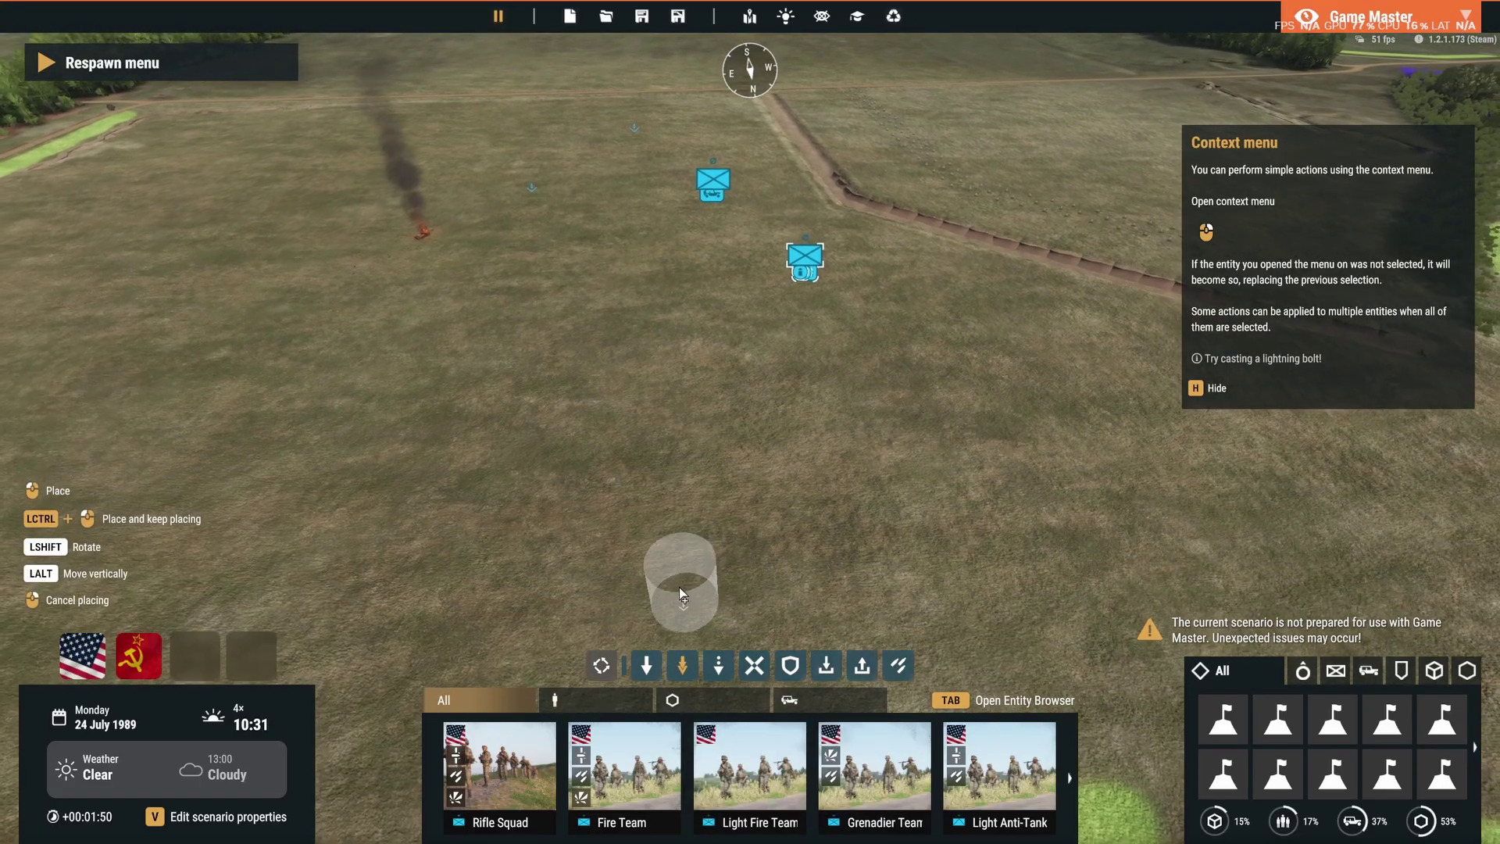
pyautogui.click(538, 409)
pyautogui.click(891, 435)
# - Send the vehicle closest to the burning wreck on a Forced Move past the smoke toward the tree line
pyautogui.press('w')
pyautogui.moveTo(891, 435)
pyautogui.mouseDown(button='right')
pyautogui.moveTo(867, 424)
pyautogui.moveTo(898, 452)
pyautogui.mouseUp(button='right')
pyautogui.press('a')
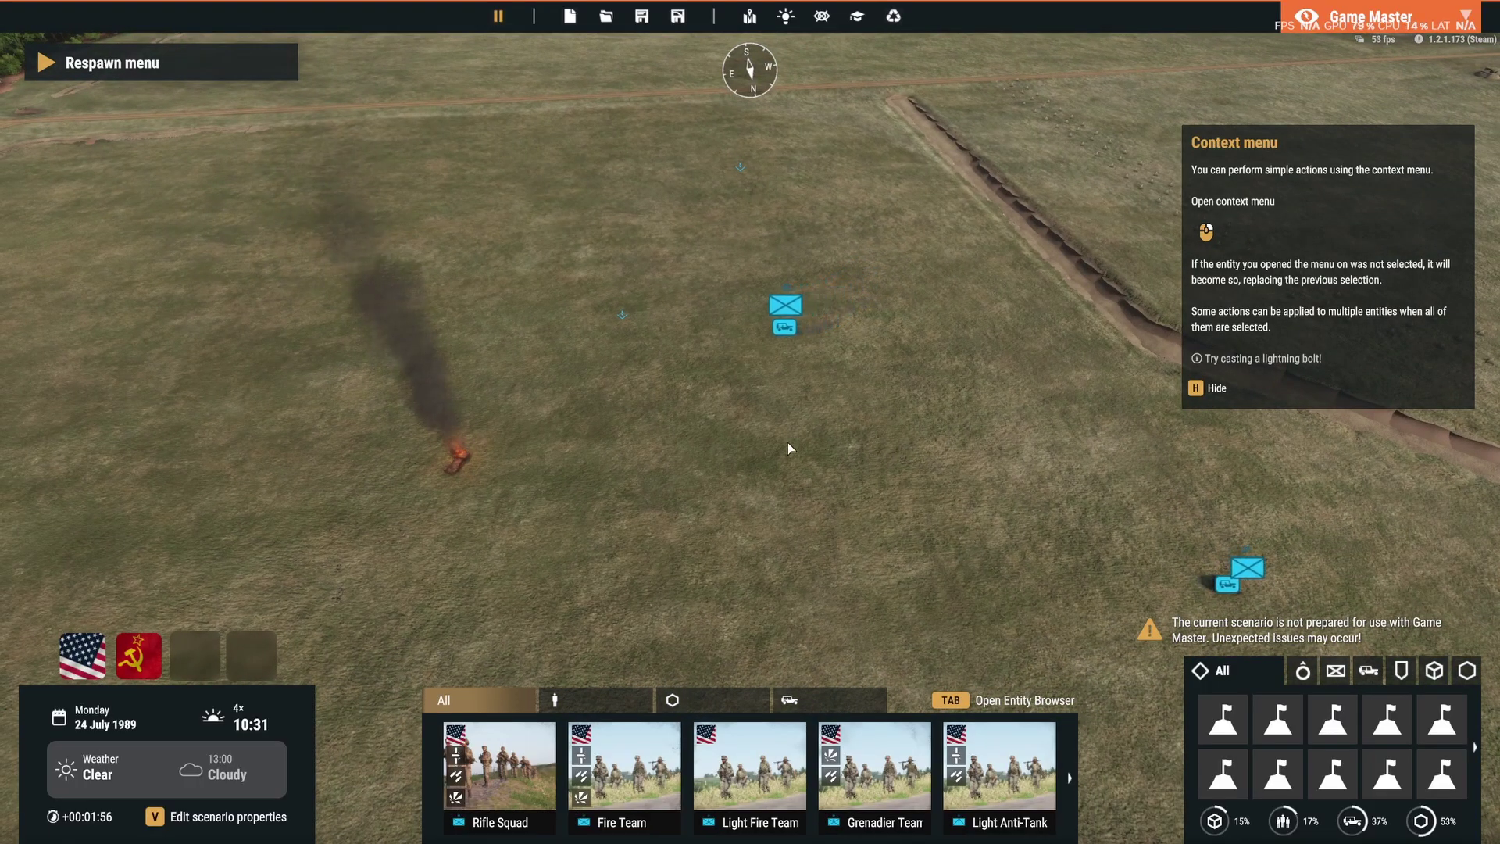
pyautogui.press('a')
pyautogui.moveTo(584, 383); pyautogui.dragTo(499, 358, button='right')
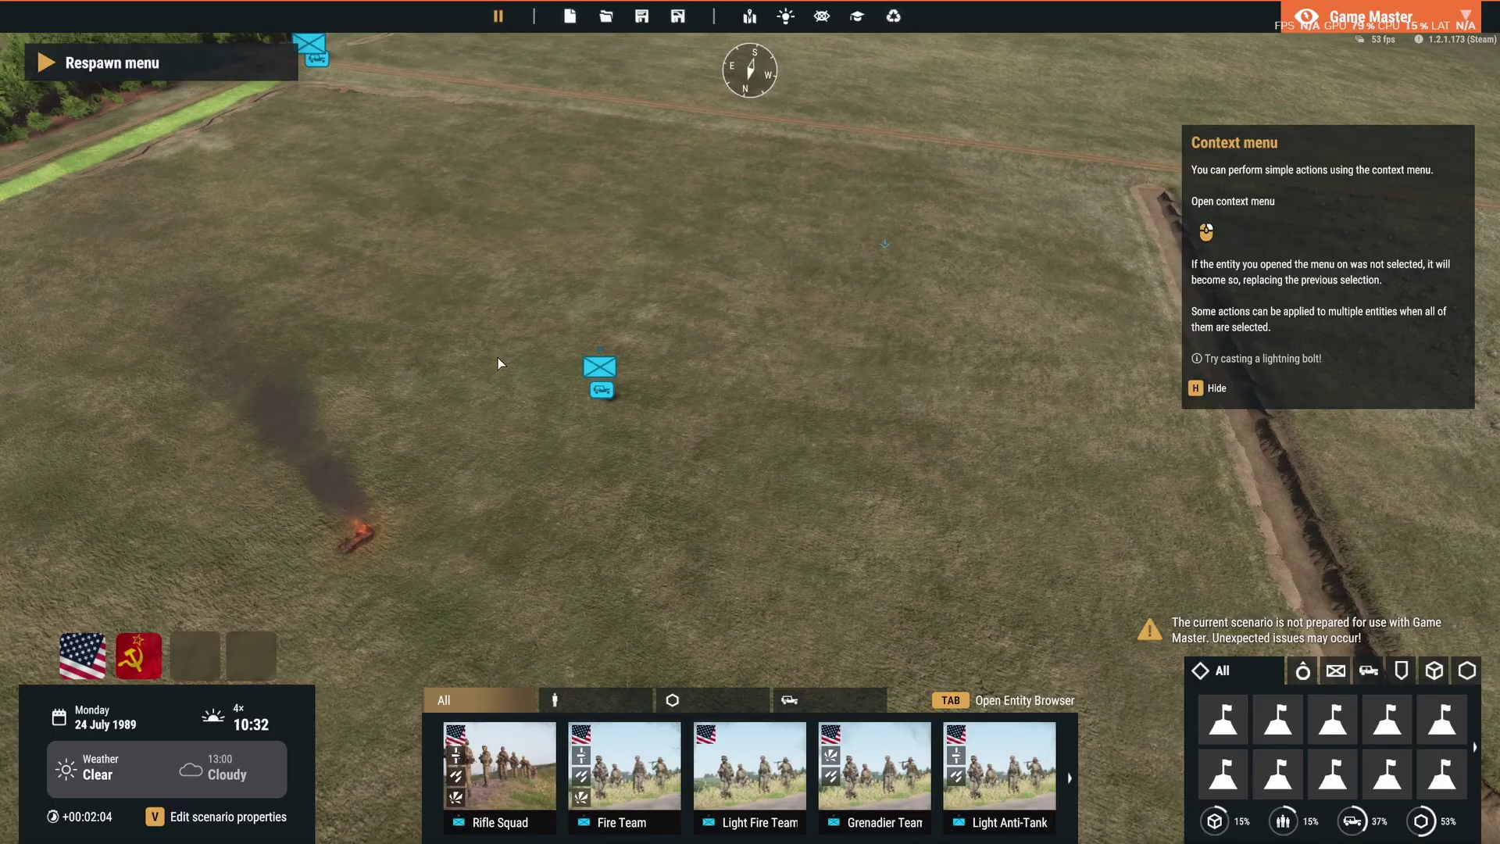
pyautogui.click(601, 389)
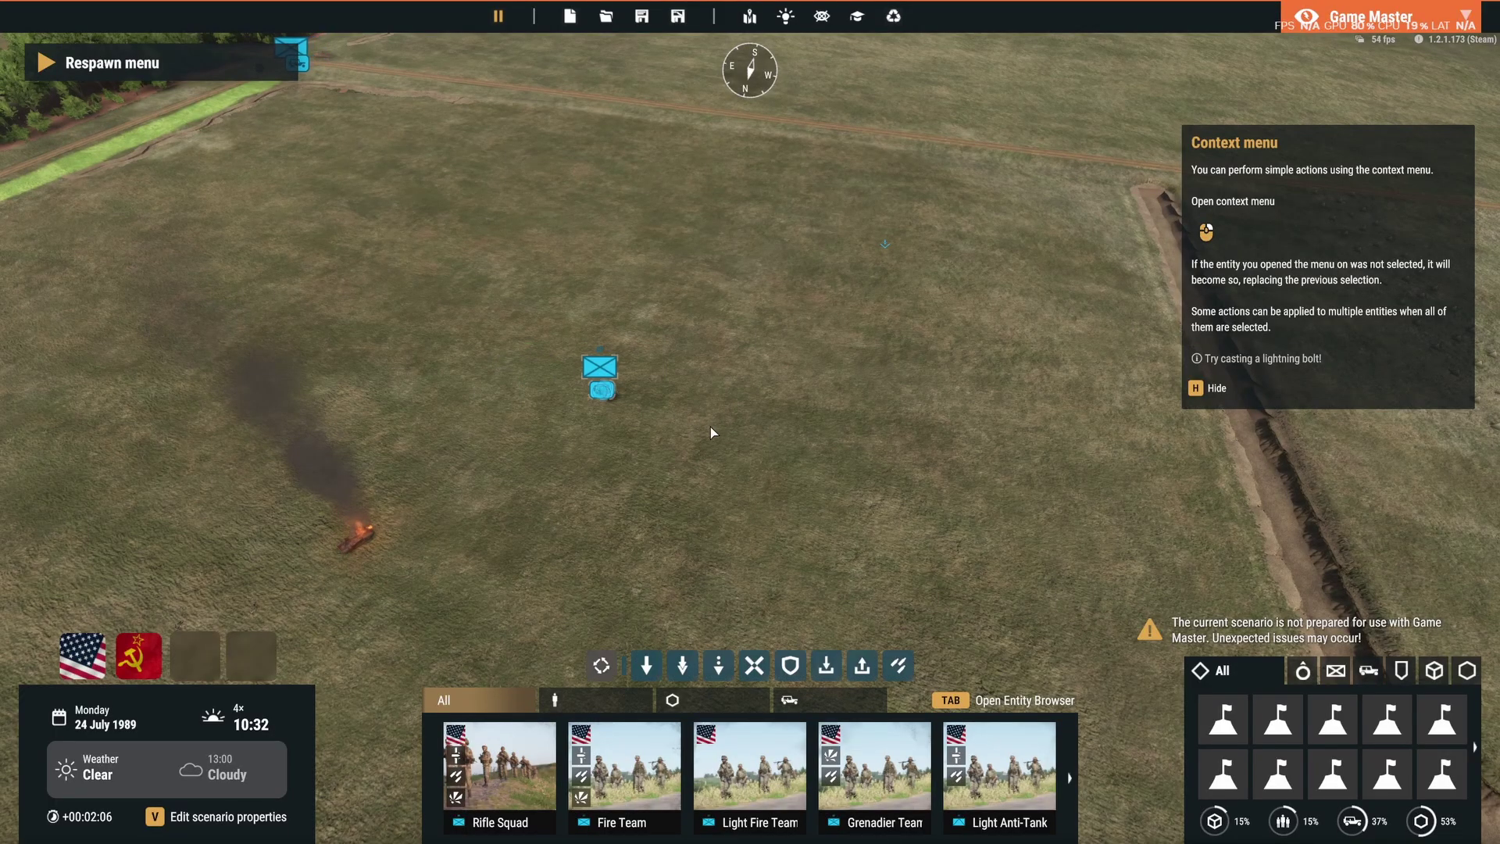
pyautogui.click(683, 665)
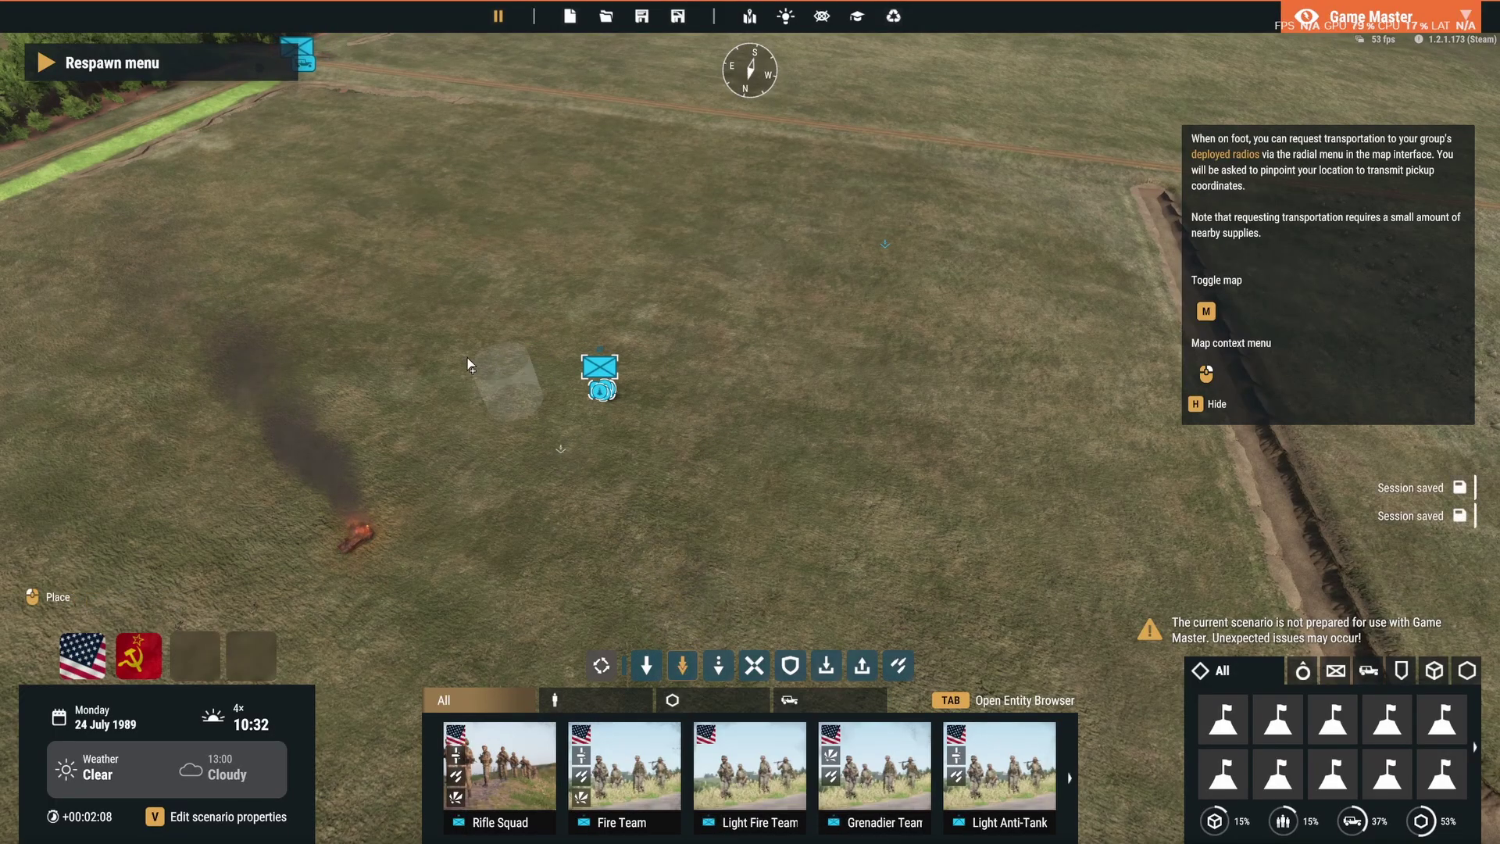
pyautogui.click(382, 257)
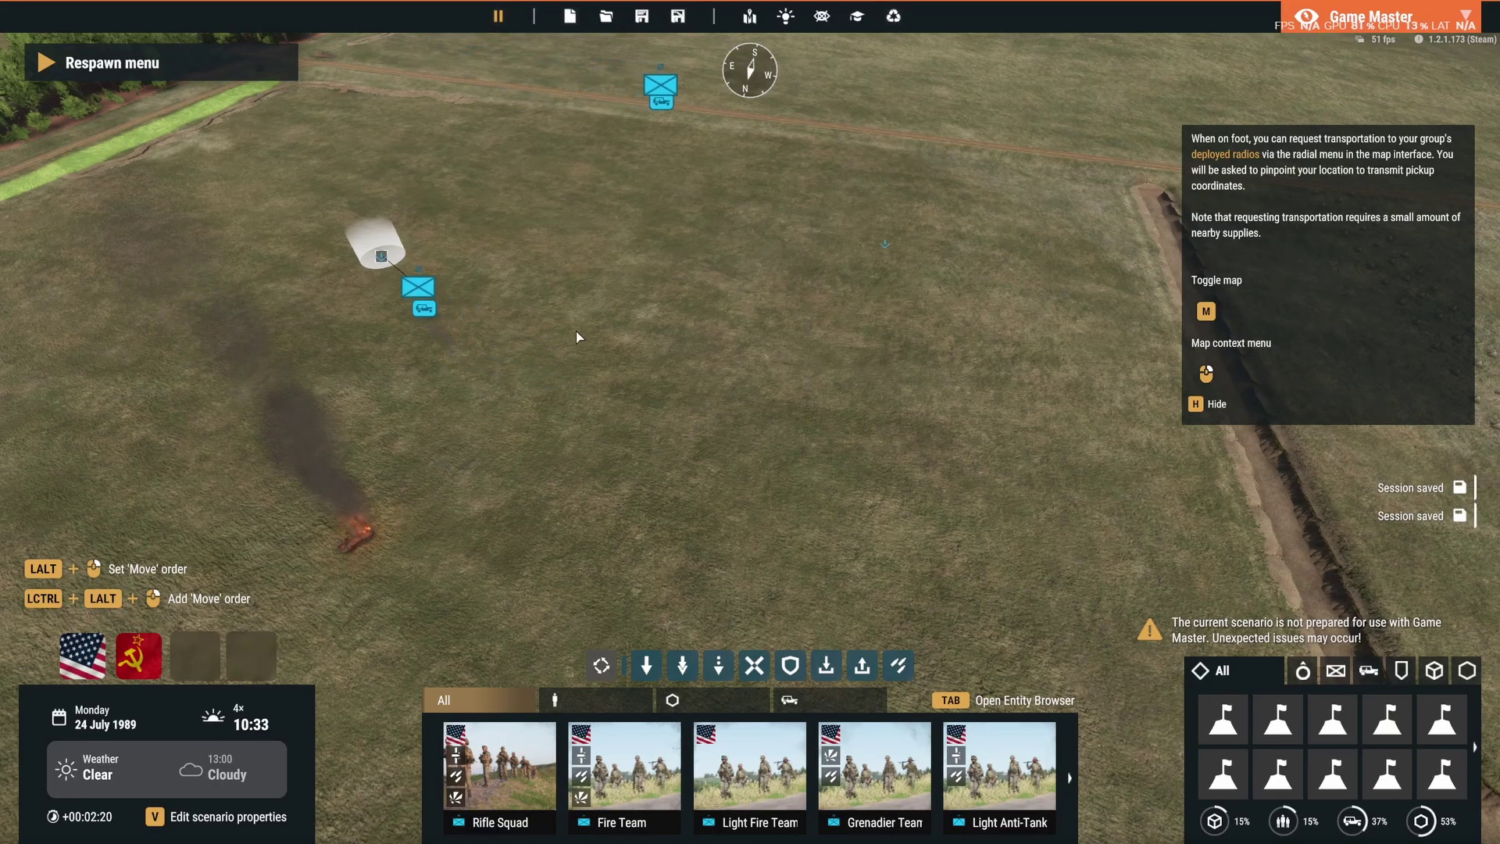
# - Move the remaining vehicle's Forced Move waypoint deeper into the mined field, and end the play test to return to edit mode
pyautogui.moveTo(576, 331); pyautogui.dragTo(675, 311, button='right')
pyautogui.click(613, 325)
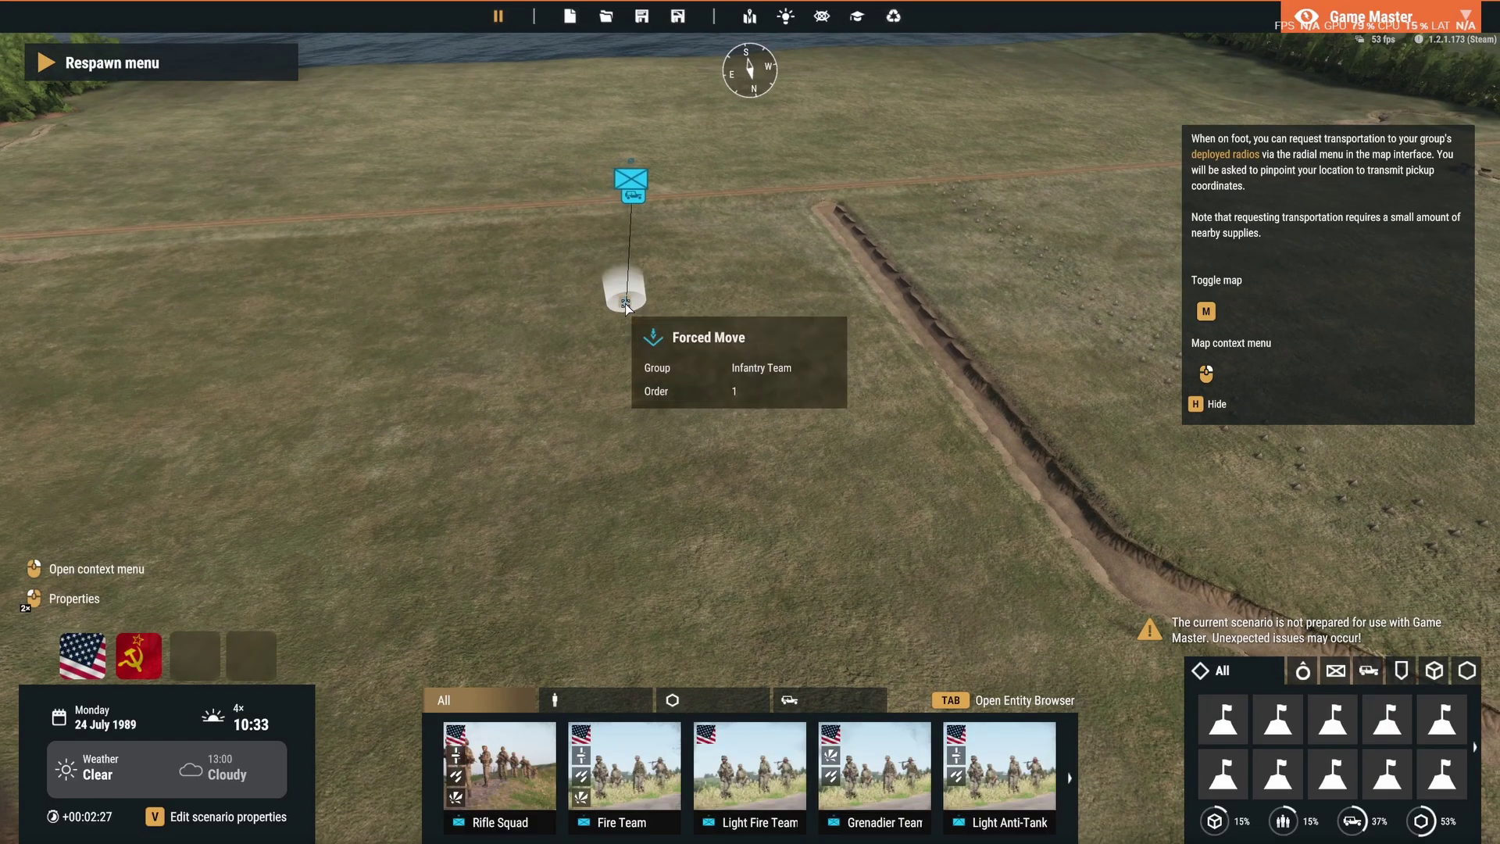
pyautogui.moveTo(625, 305); pyautogui.dragTo(632, 511)
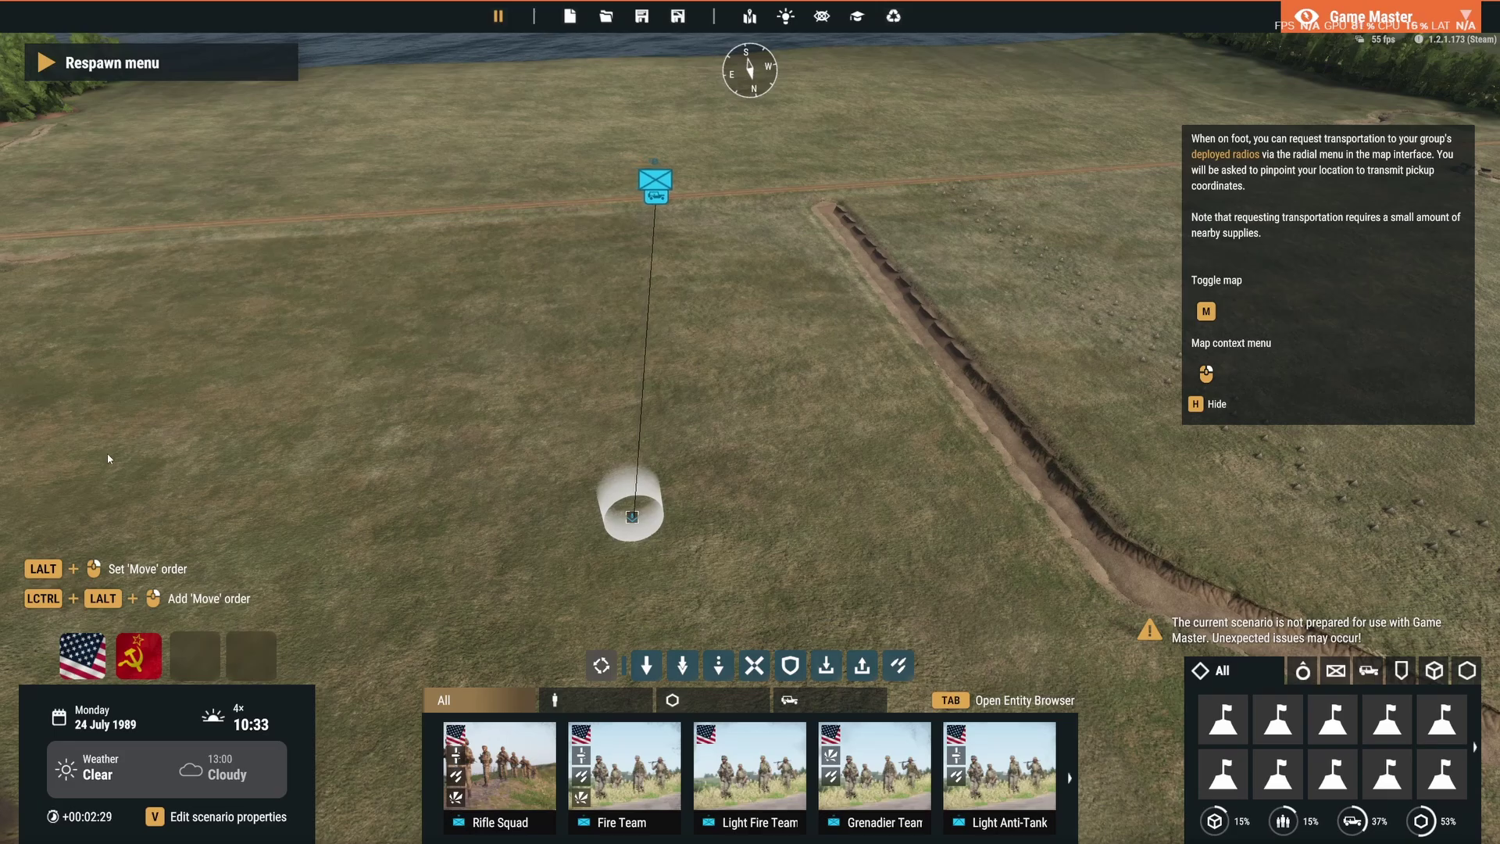
pyautogui.press('Escape')
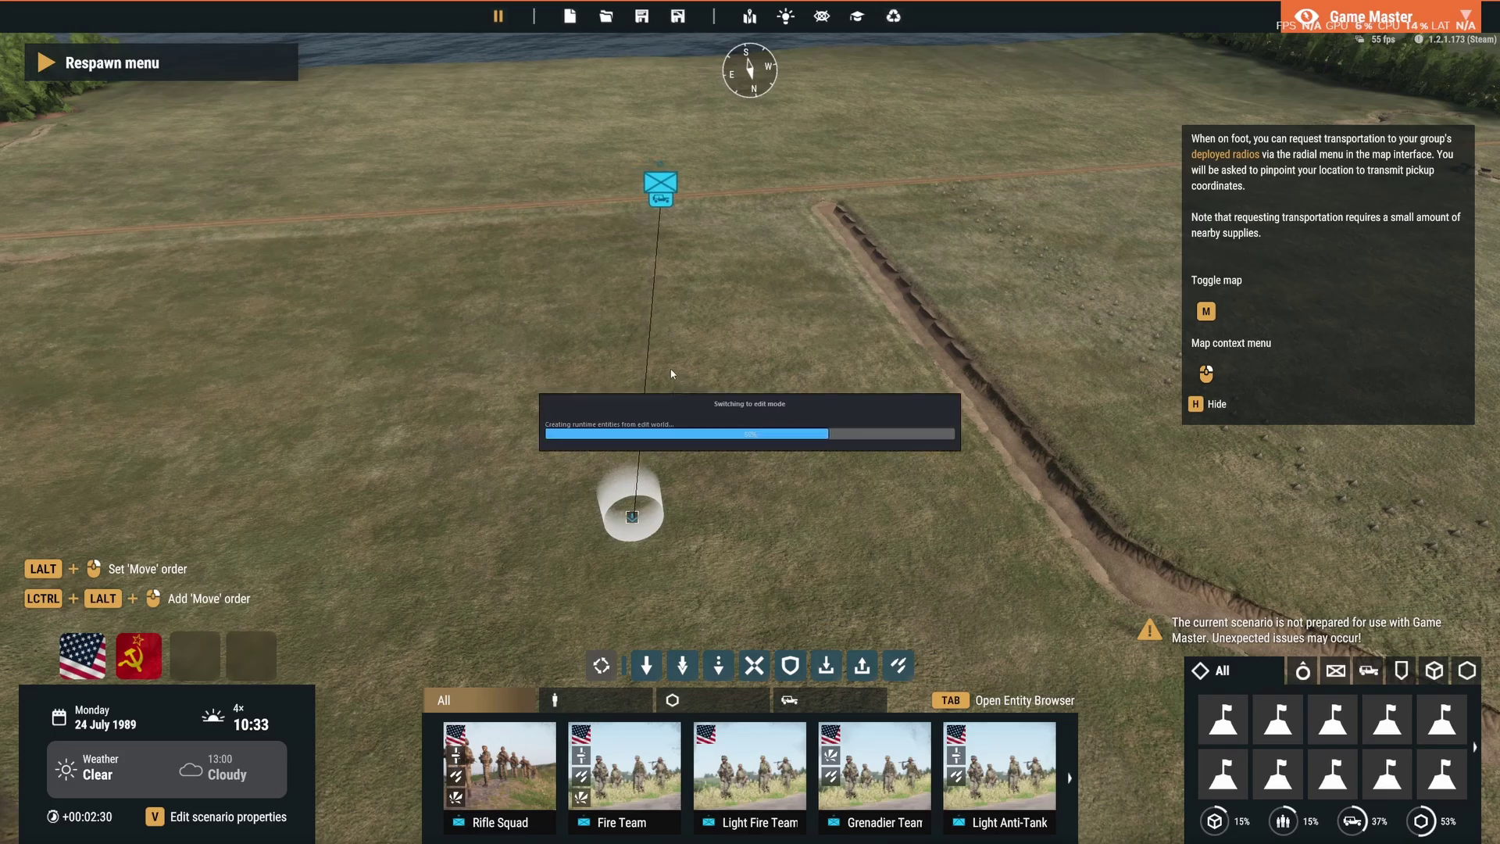